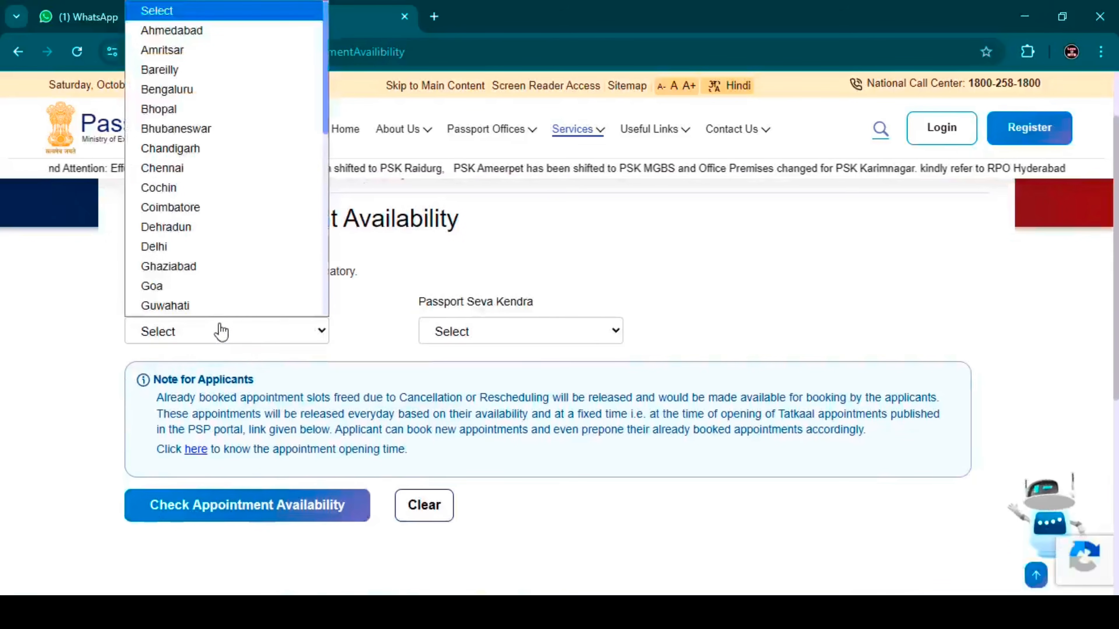
Step: Check normal appointment availability for the Kolkata office at POPSK Coochbehar
scroll(201, 207, down, 5)
scroll(198, 203, down, 2)
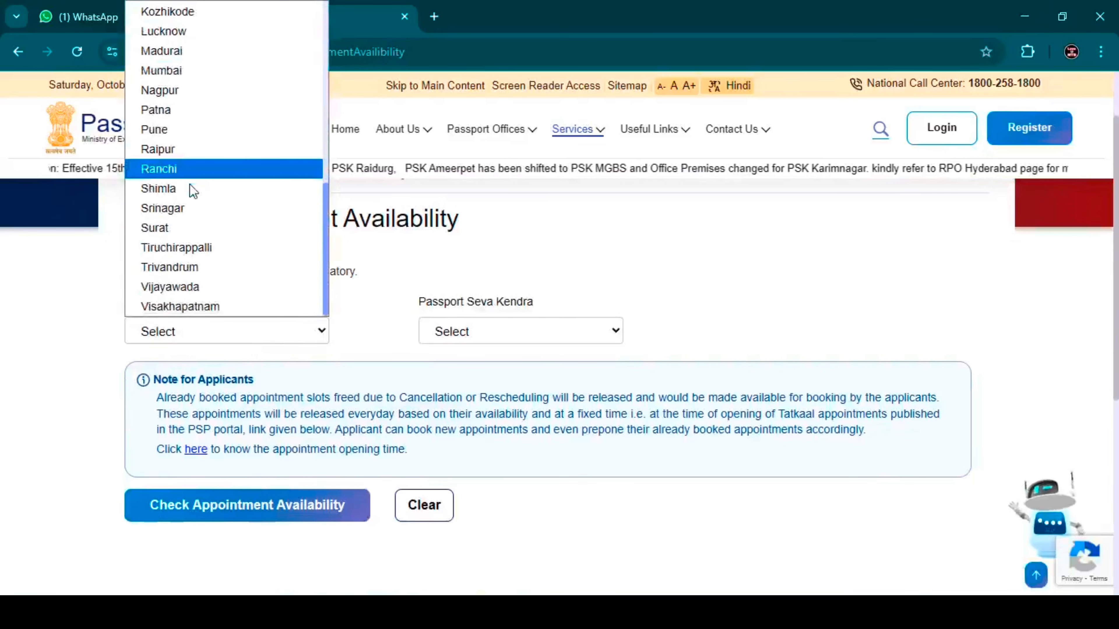
scroll(191, 187, up, 8)
scroll(190, 185, up, 2)
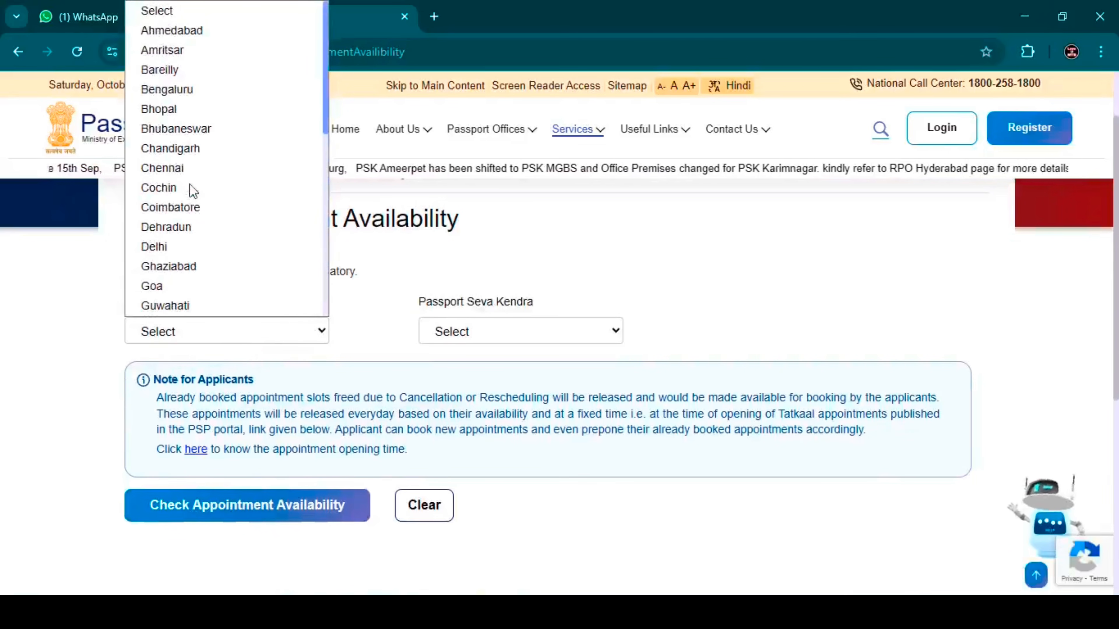
scroll(192, 187, down, 6)
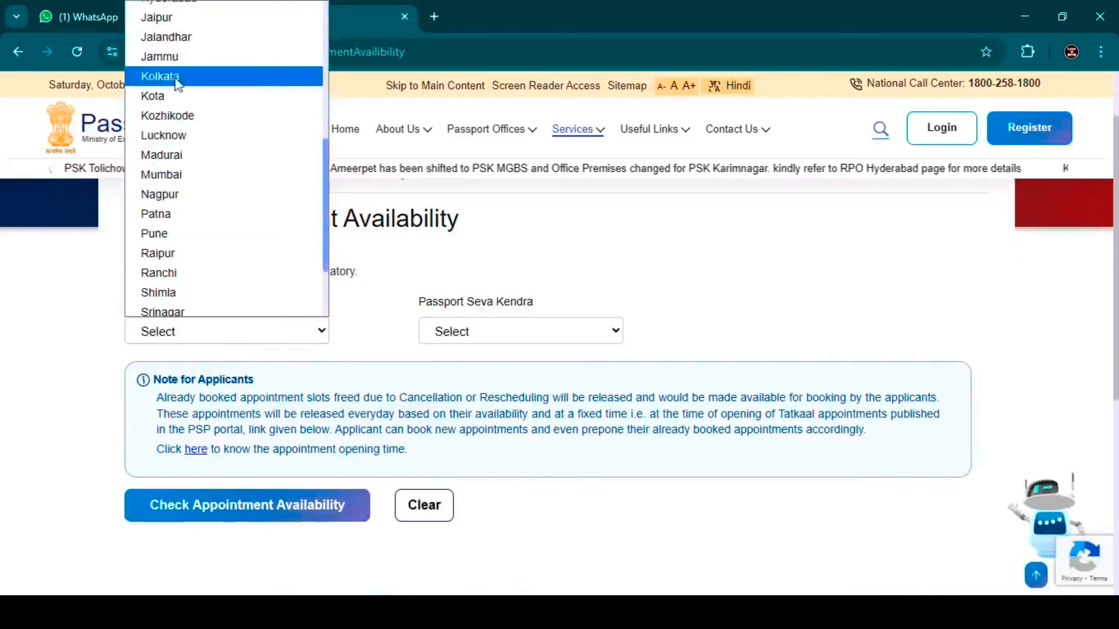
key(Return)
click(464, 337)
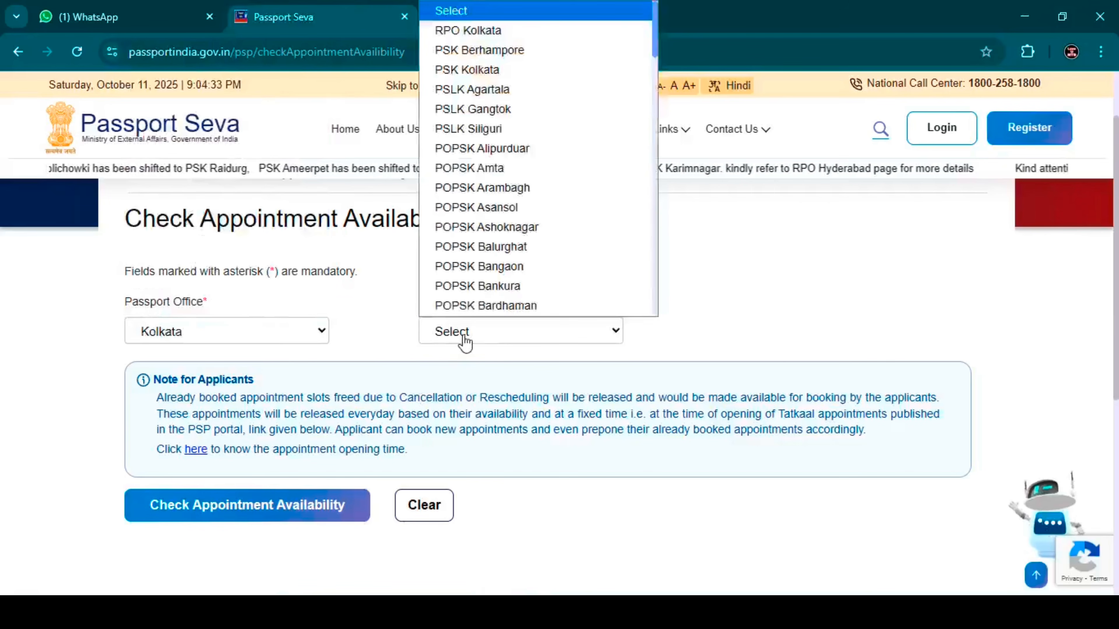
scroll(511, 124, down, 3)
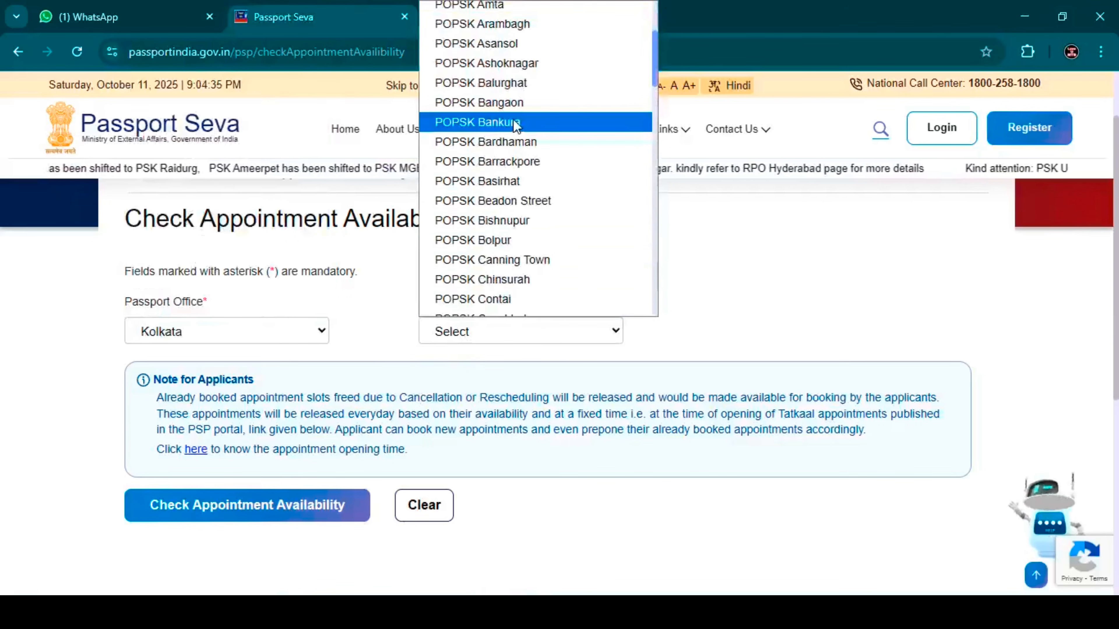
scroll(514, 122, down, 3)
click(498, 161)
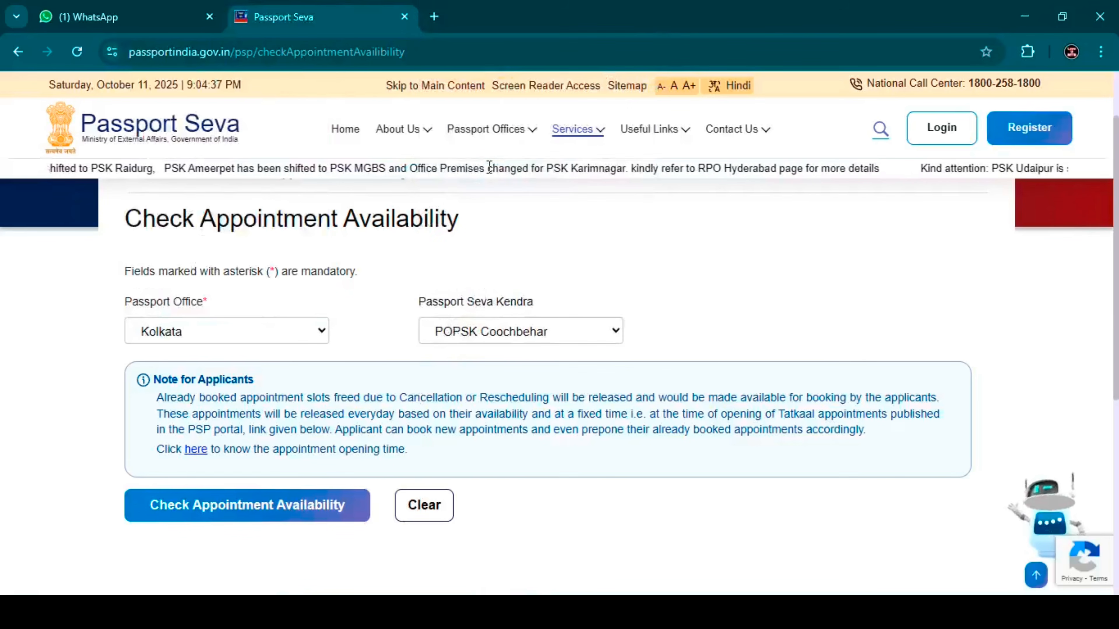
click(279, 514)
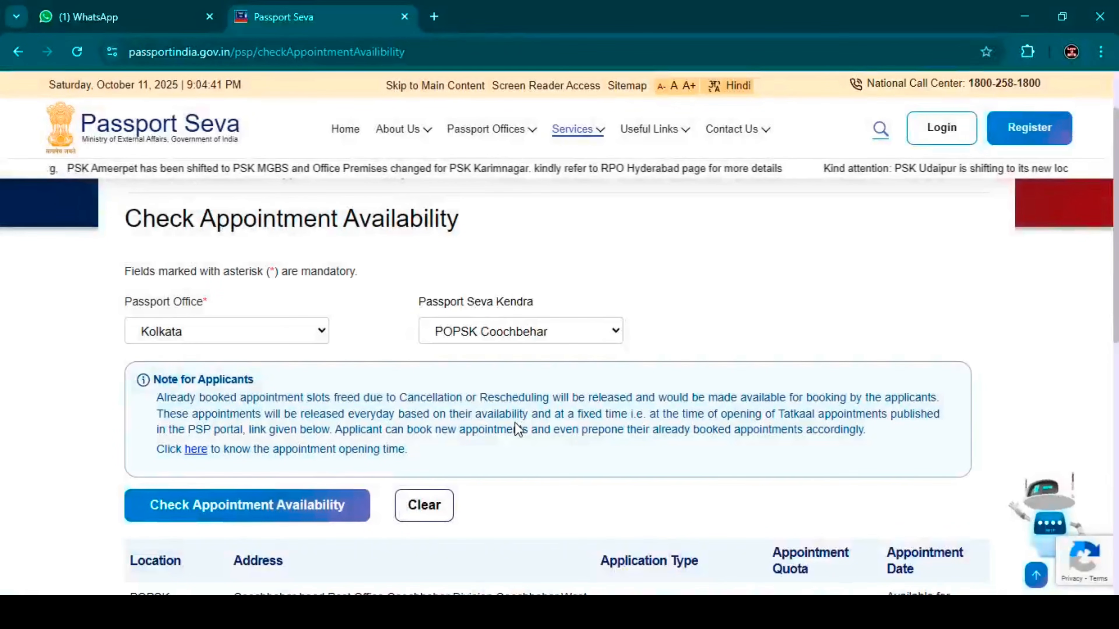
Step: Highlight the available appointment date, 13/10/2025, in the availability results
scroll(573, 445, down, 3)
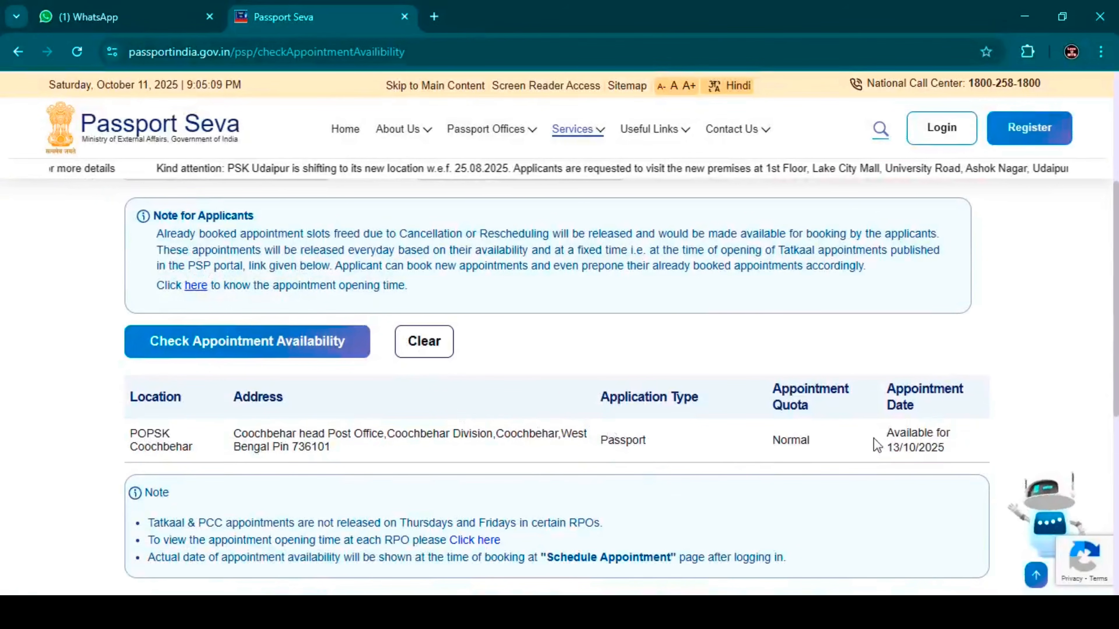
triple_click(879, 443)
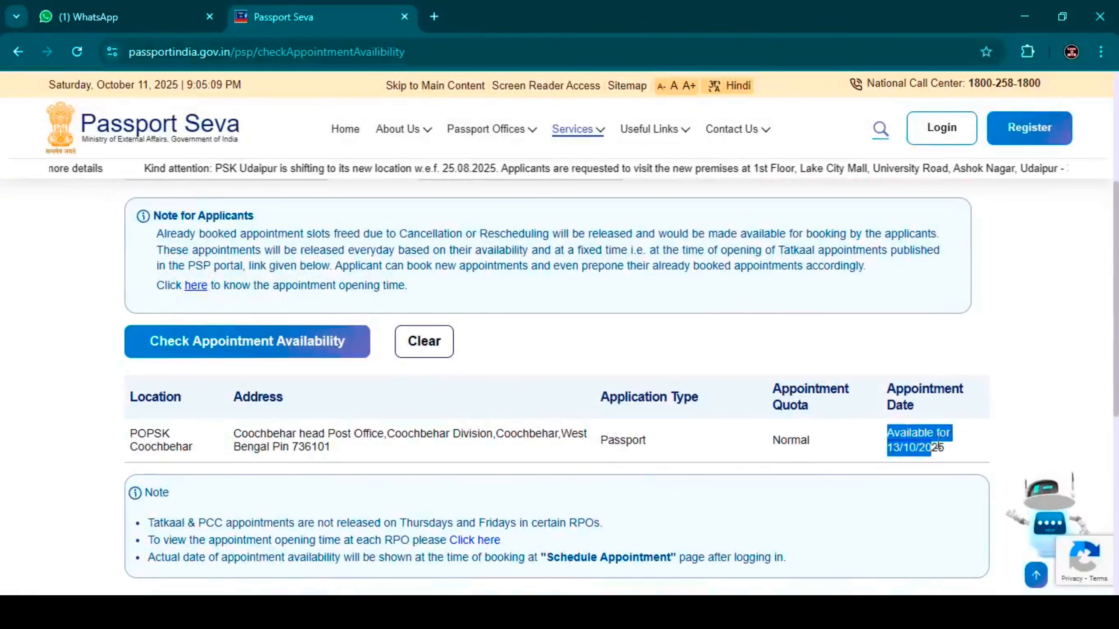
click(885, 441)
drag(885, 441, 916, 449)
click(909, 448)
triple_click(889, 431)
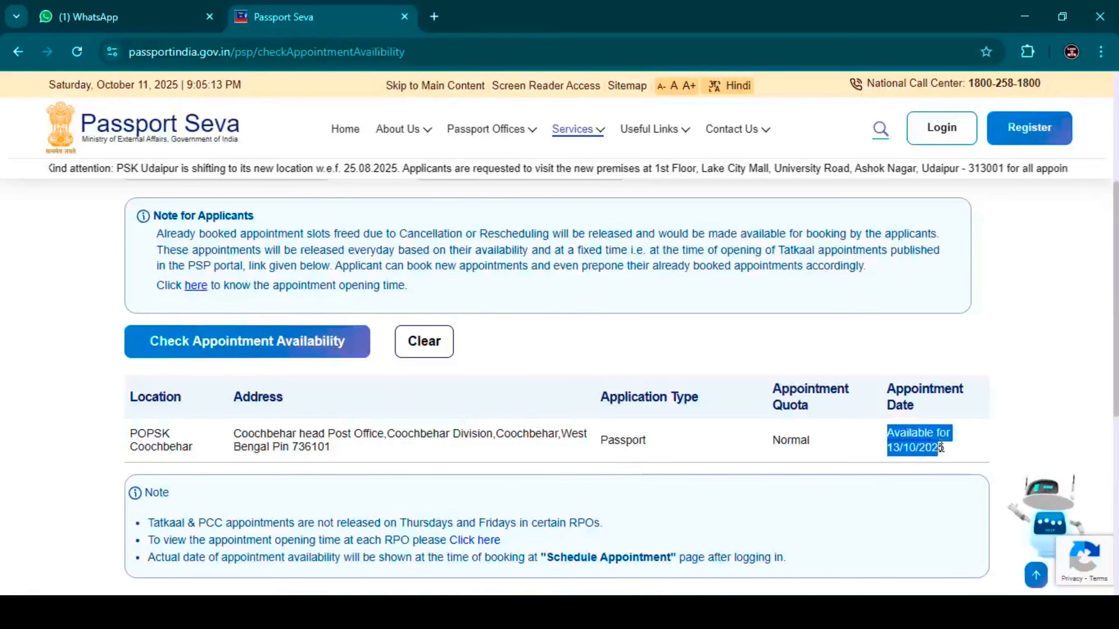
click(869, 479)
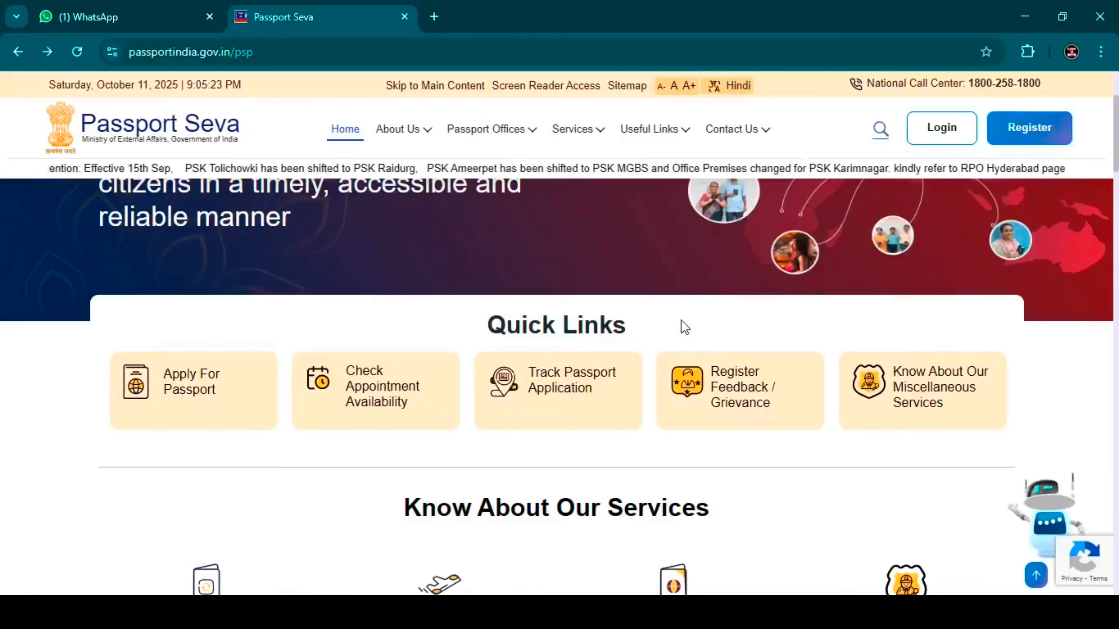
Step: Start a new user registration to apply at the Kolkata Passport Office
click(1013, 132)
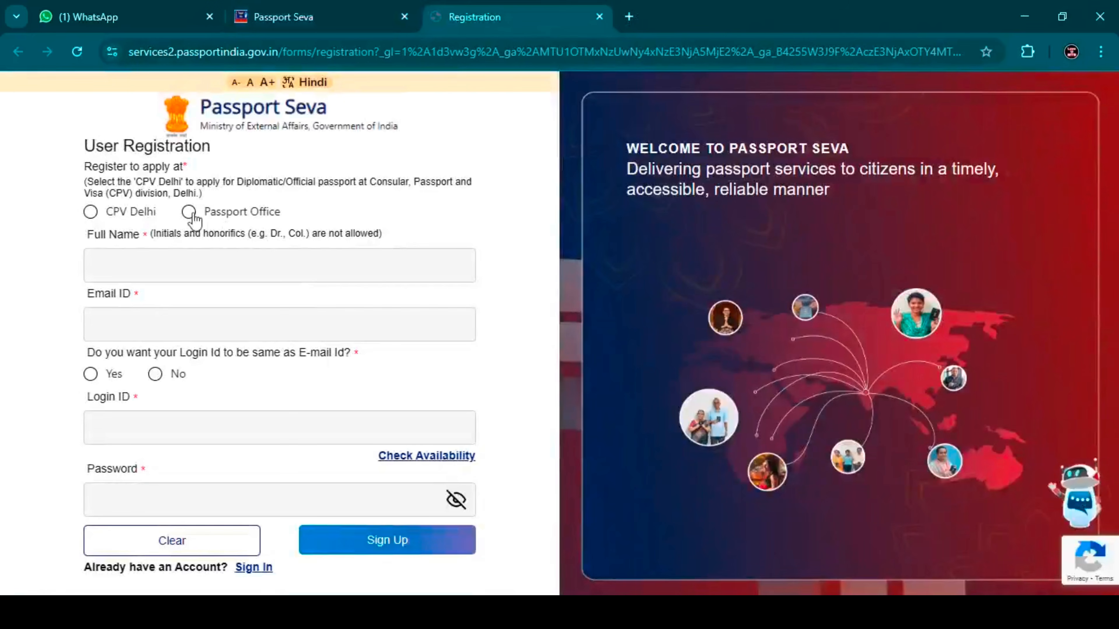
click(189, 213)
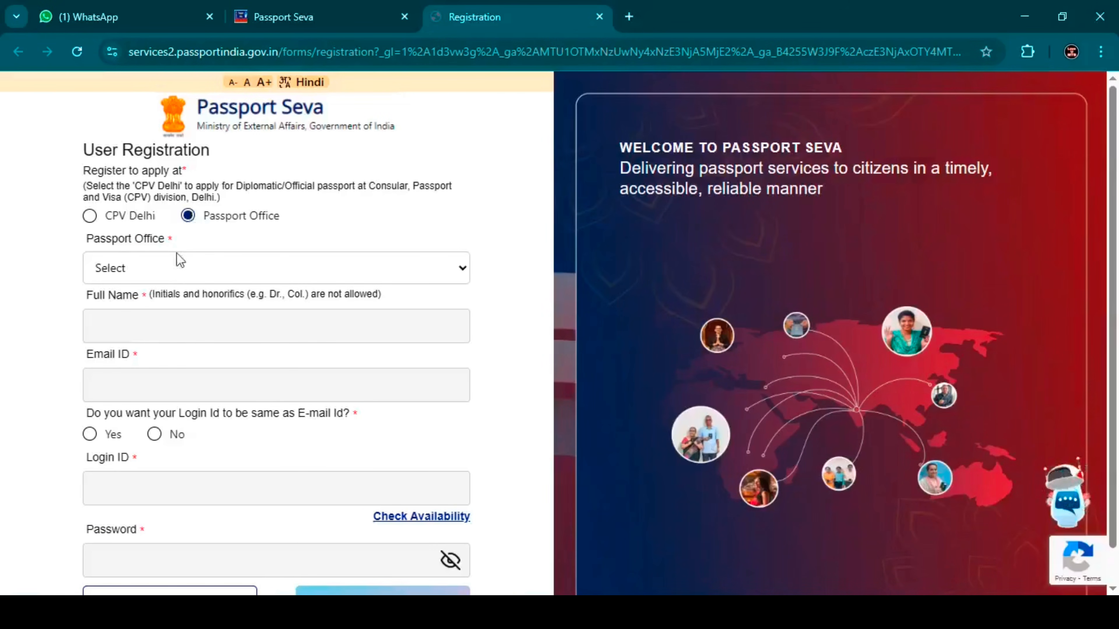
click(154, 270)
scroll(132, 454, down, 7)
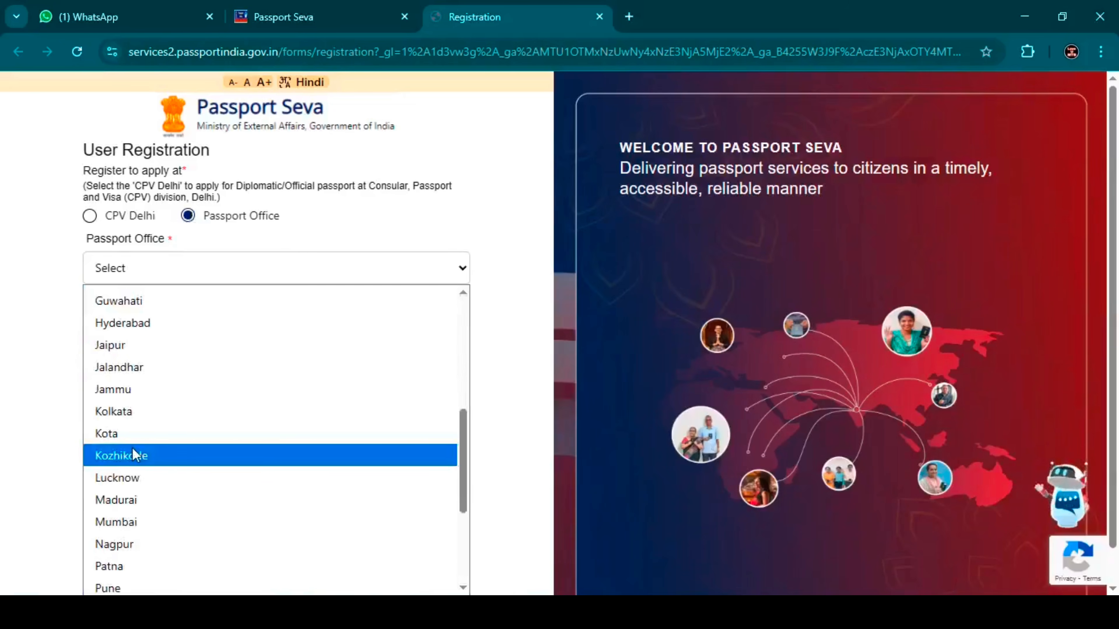
scroll(132, 448, down, 3)
key(k)
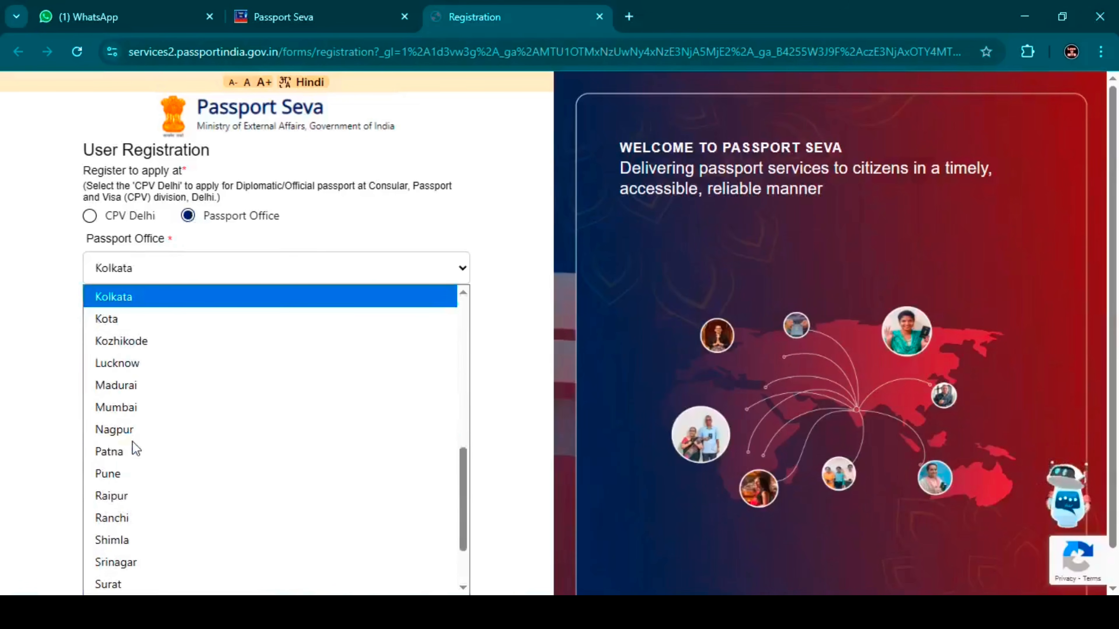
key(Return)
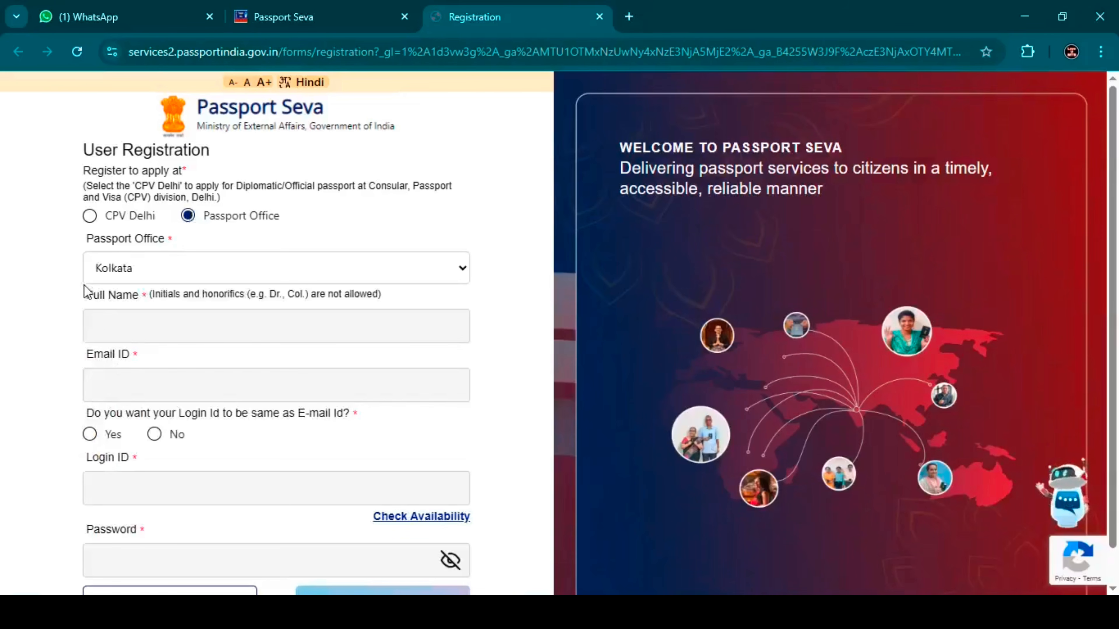
Step: Set login ID same as e-mail to Yes, pointing out the Full Name, Email ID and Password labels
drag(79, 295, 347, 307)
click(48, 306)
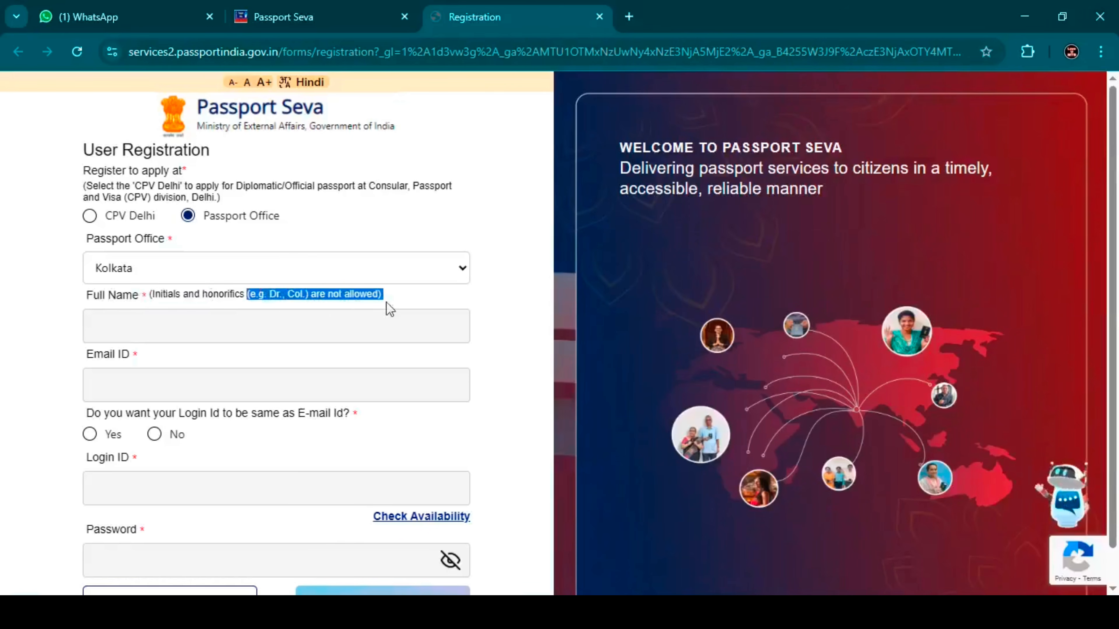
click(399, 296)
drag(88, 366, 161, 363)
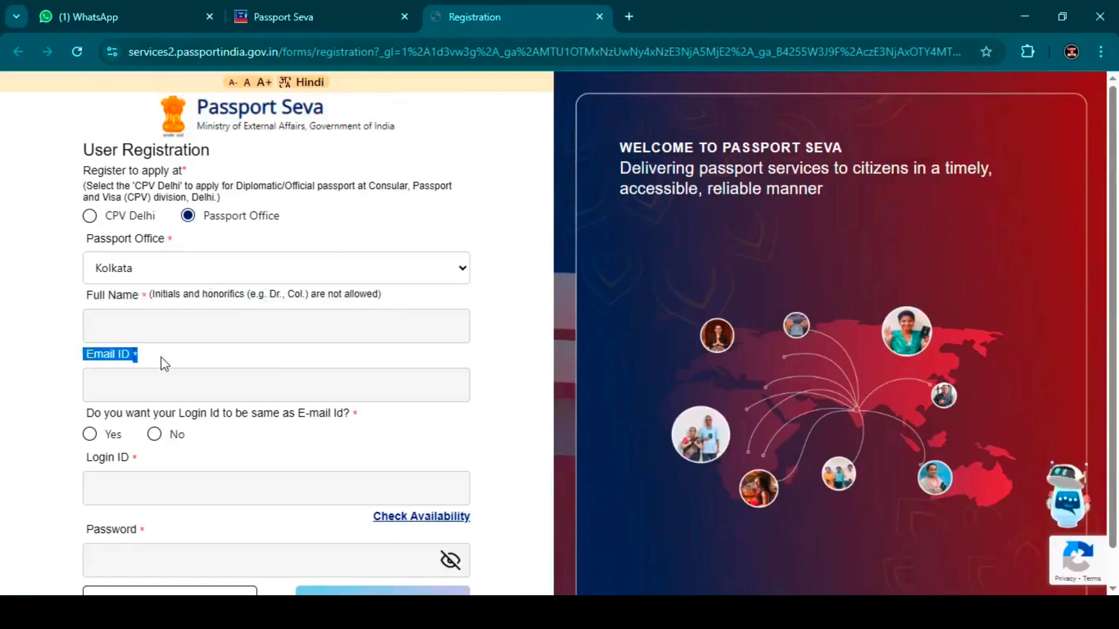
click(161, 363)
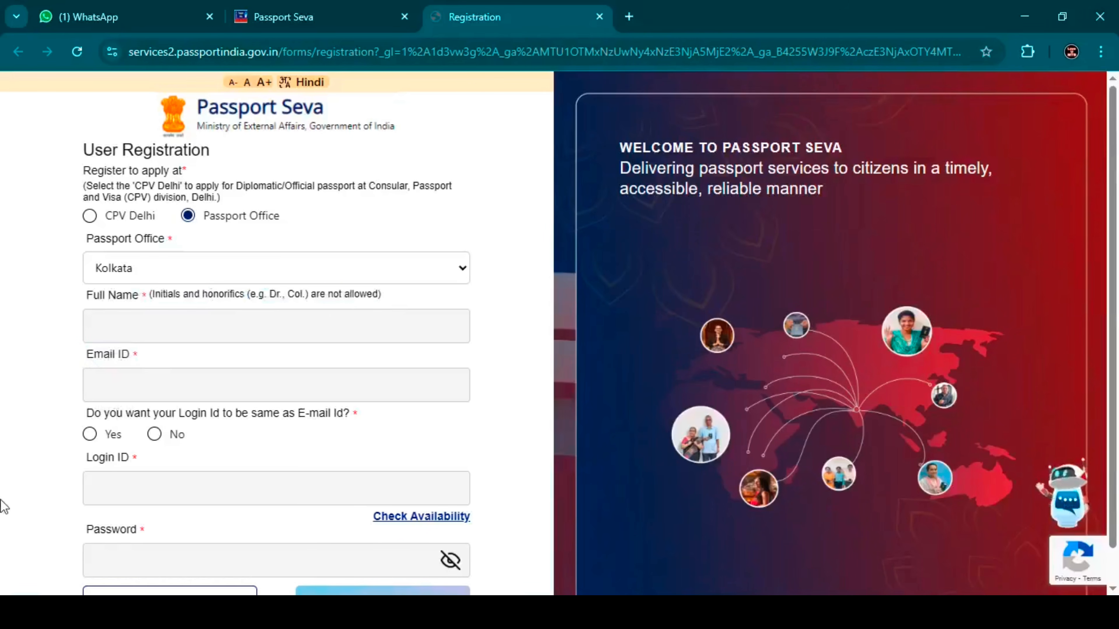
click(89, 435)
scroll(252, 418, down, 1)
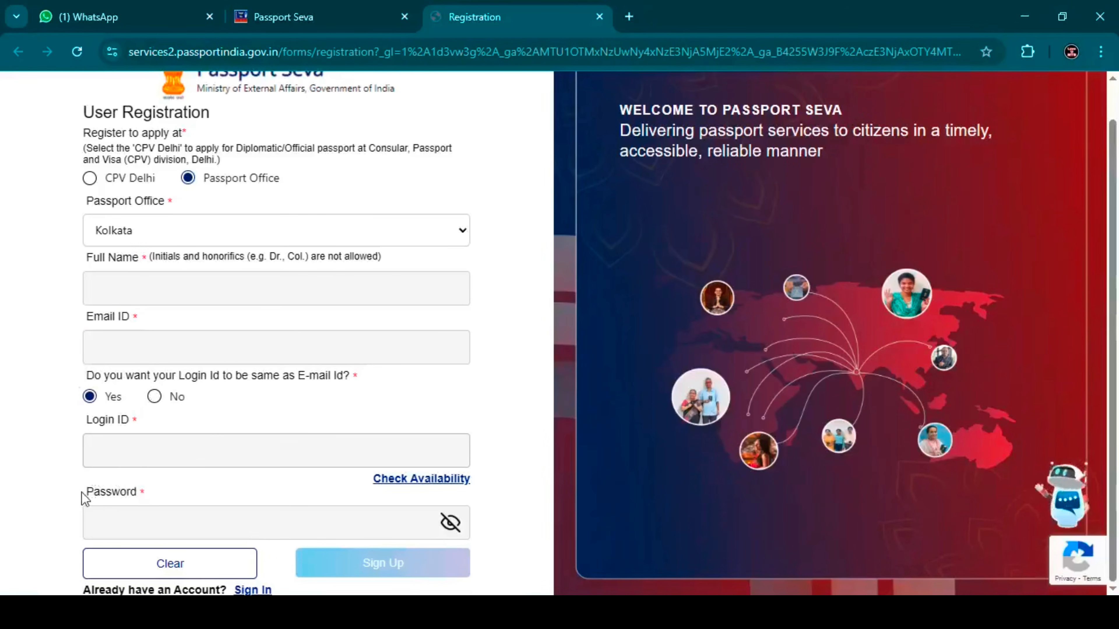
drag(85, 498, 154, 492)
click(154, 493)
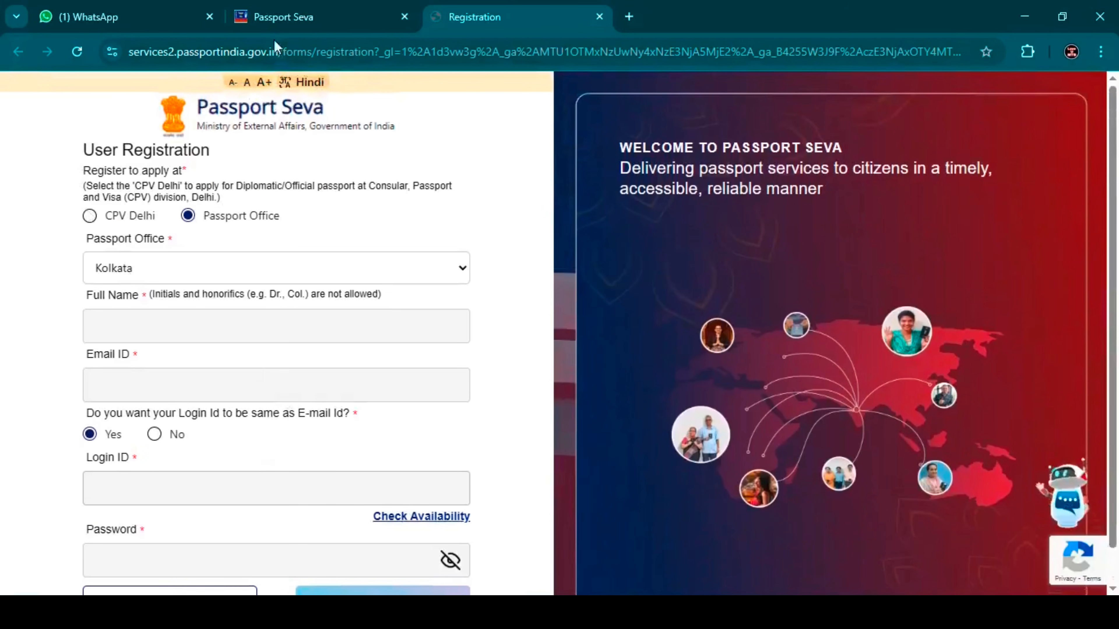
Step: Go back home, open the login page and enter the saved login ID
click(282, 17)
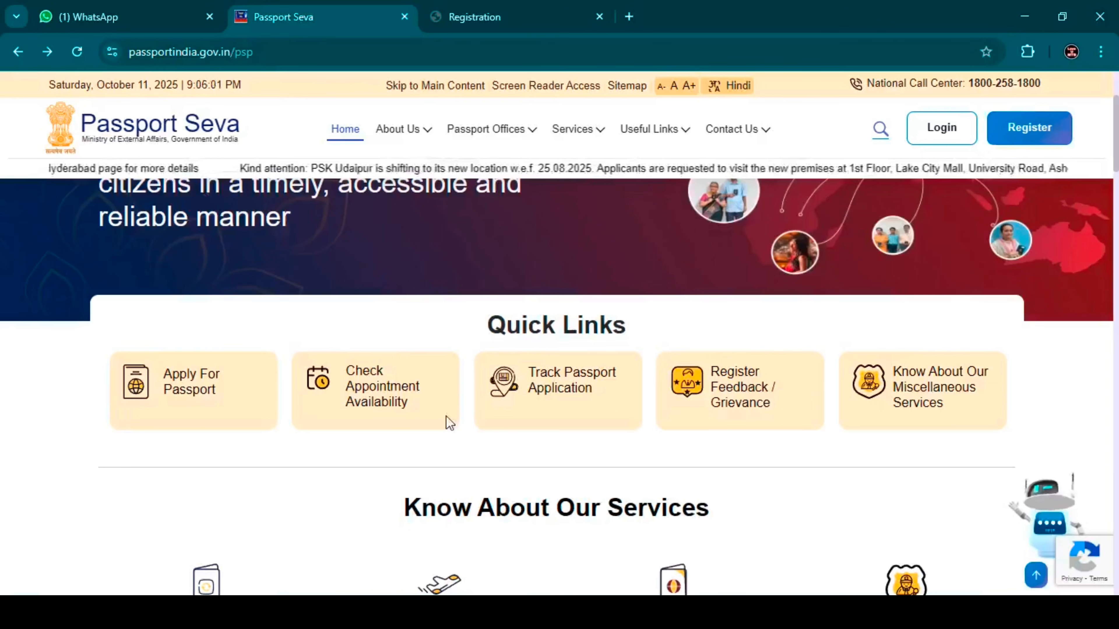
click(945, 134)
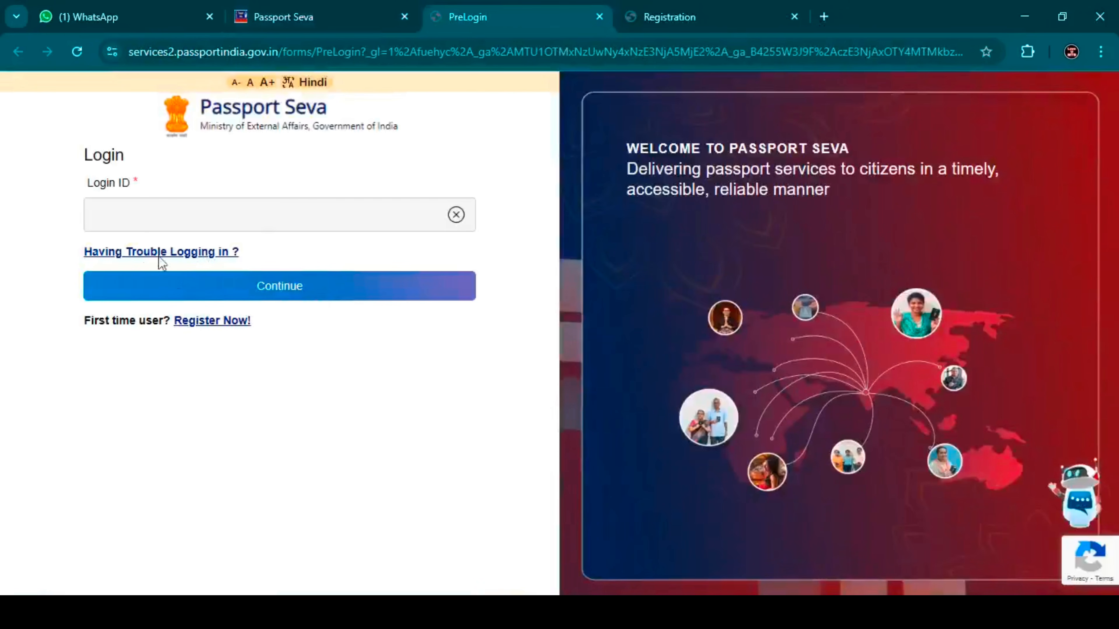
click(132, 216)
text(ma)
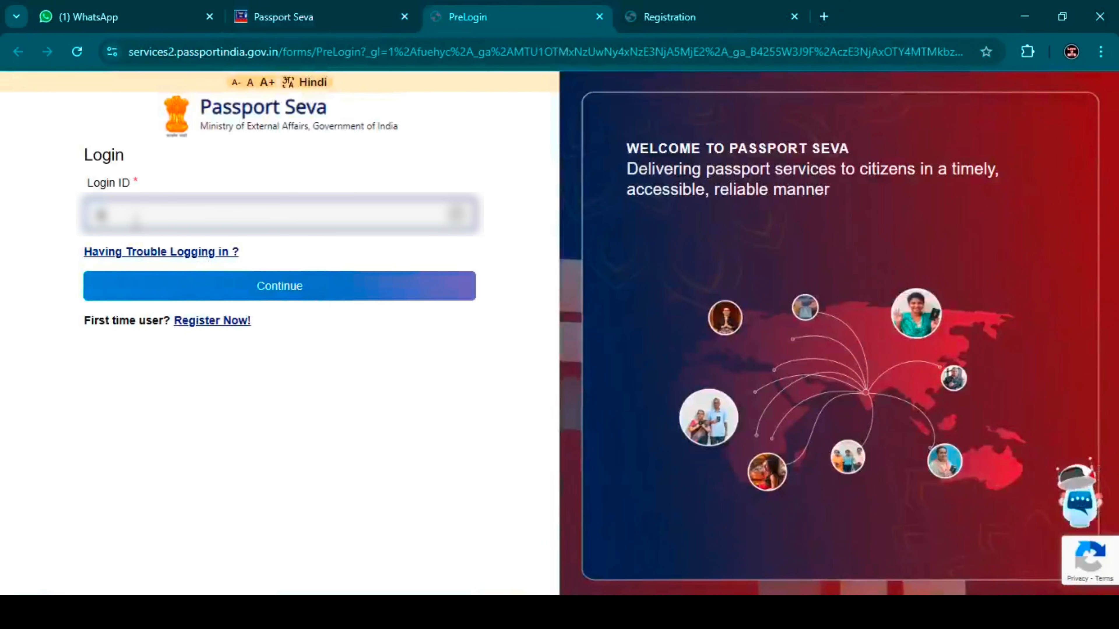
click(382, 339)
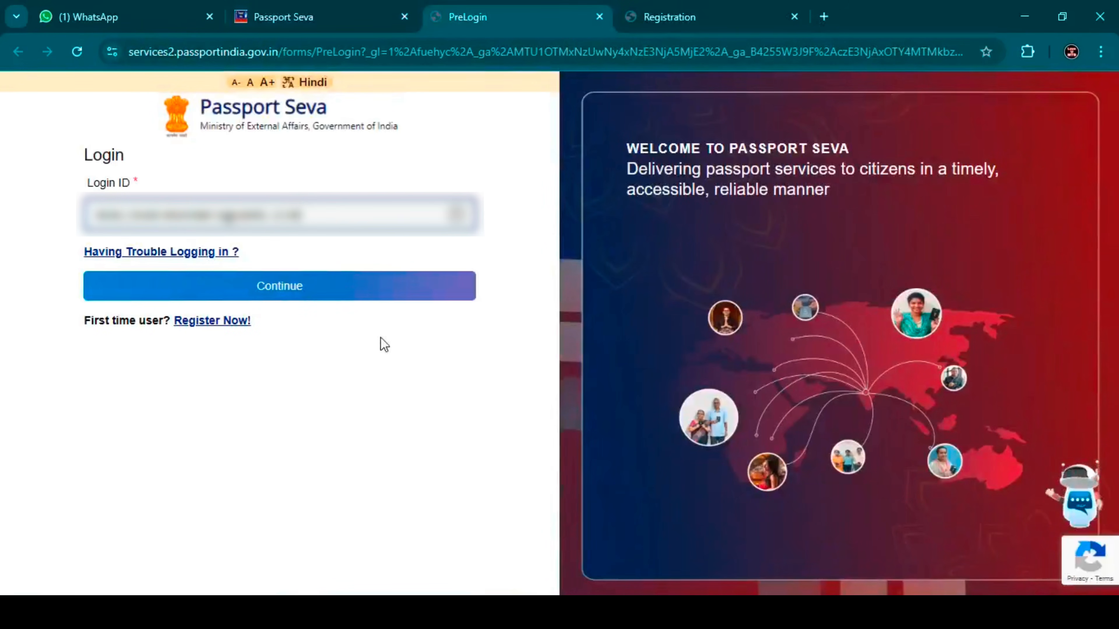
click(258, 300)
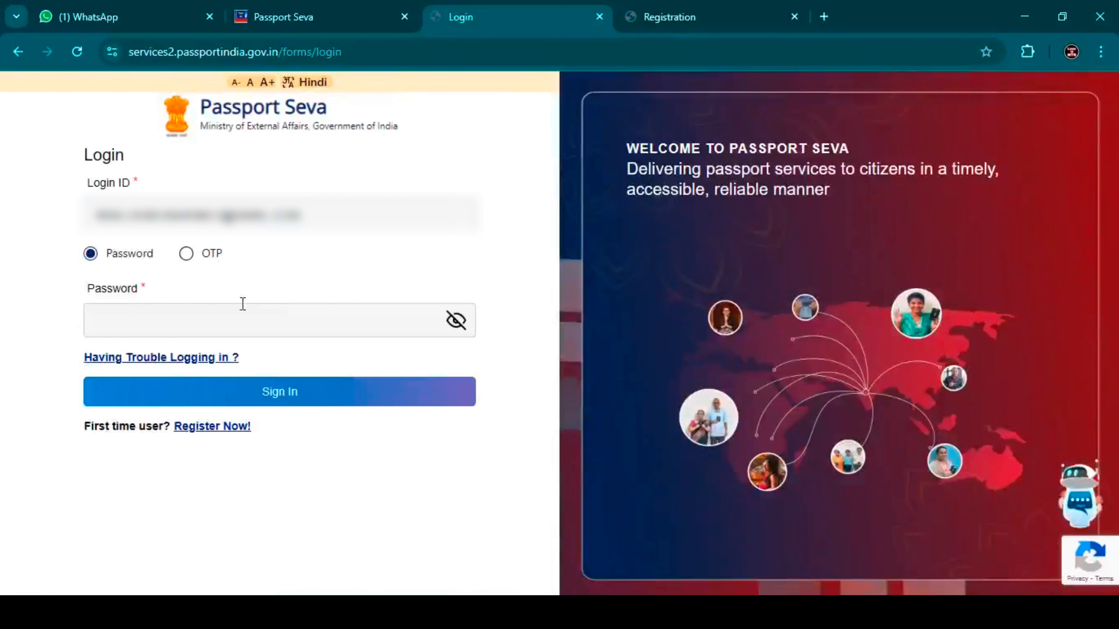
Step: Switch to OTP sign-in, request a code to the registered e-mail and enter the received OTP
click(127, 320)
click(187, 254)
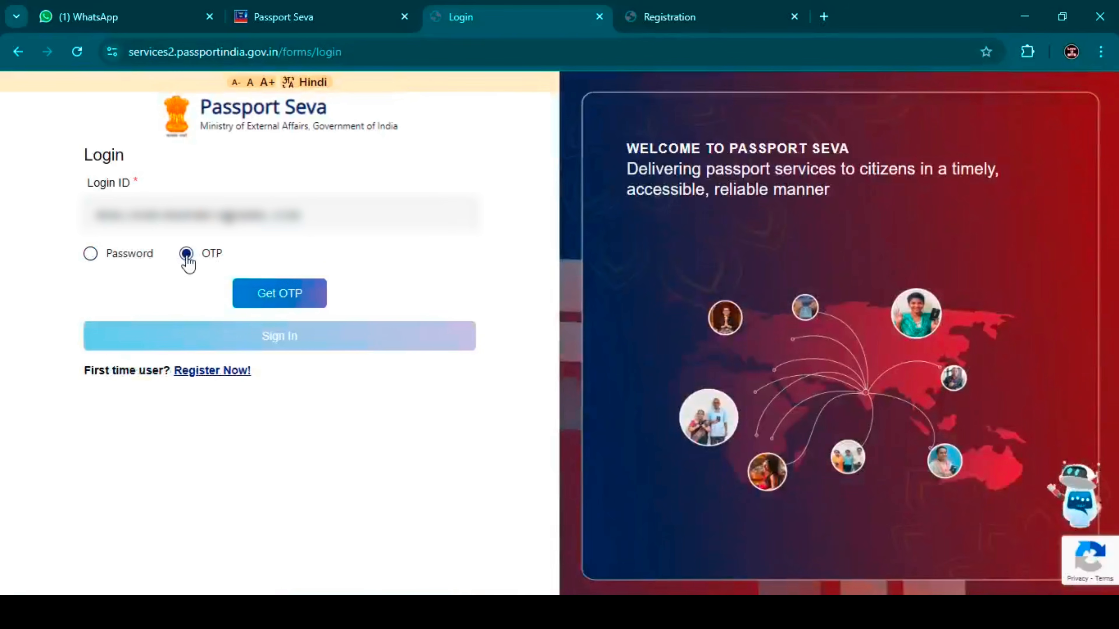
click(274, 300)
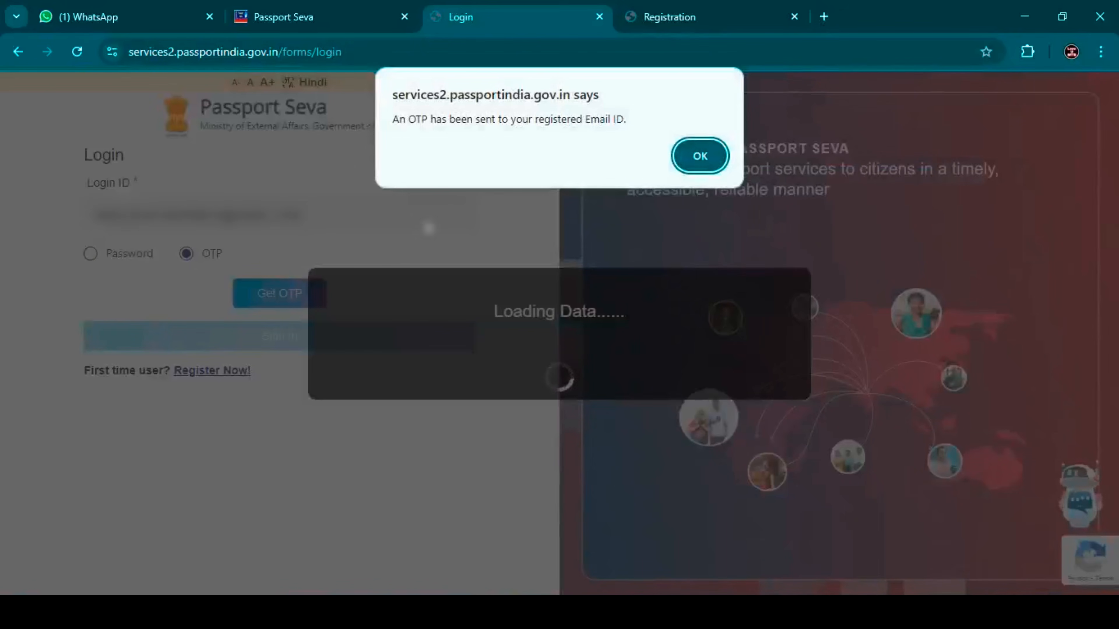
click(699, 156)
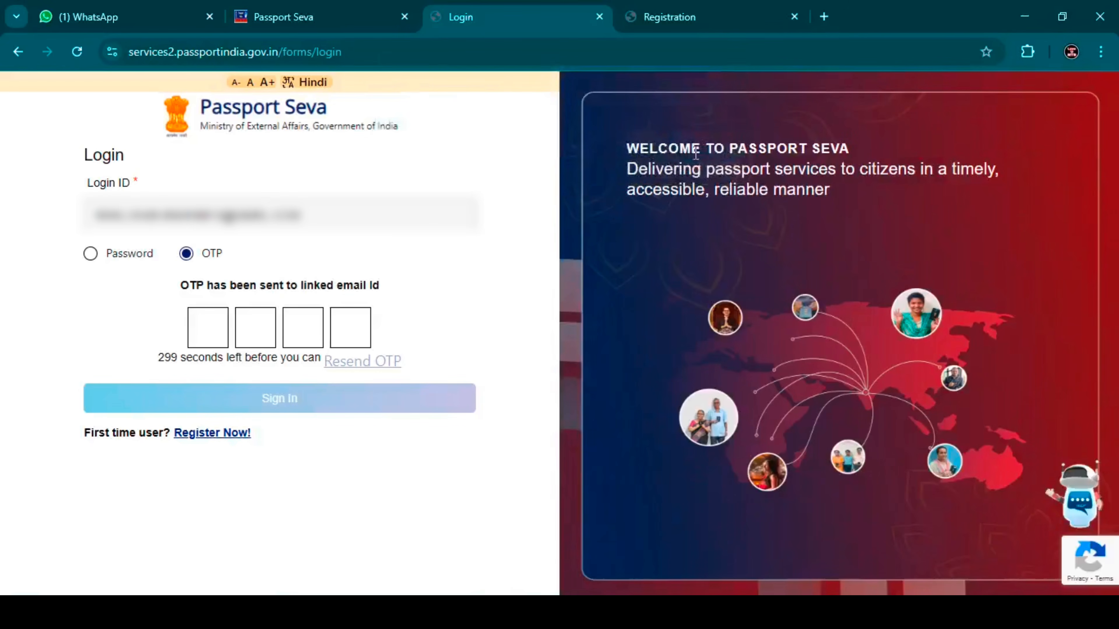
click(222, 332)
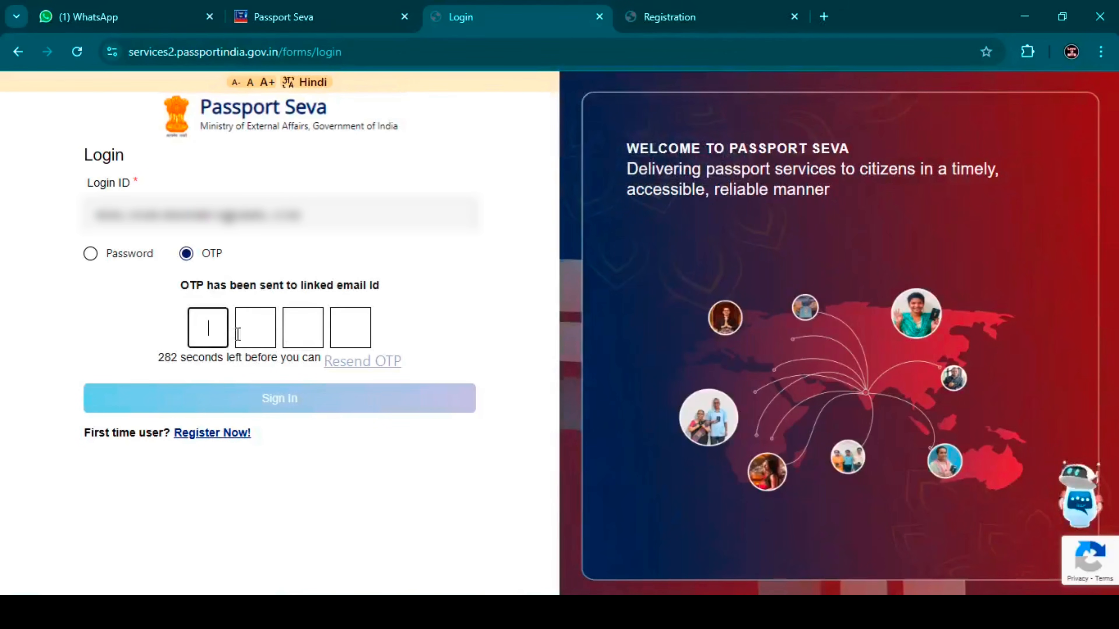
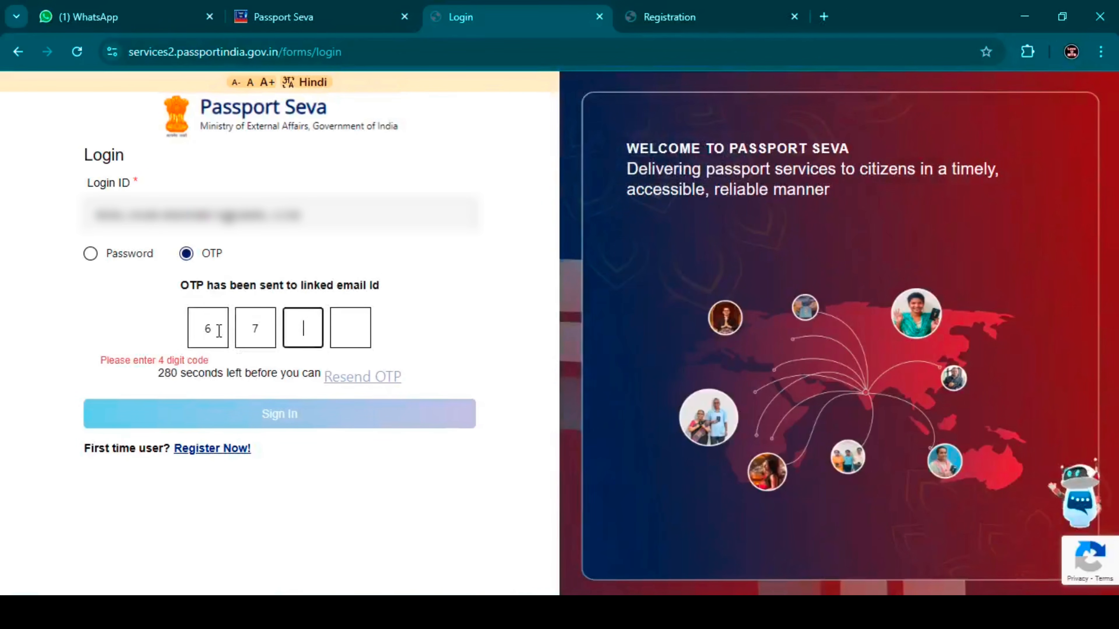
Step: Sign in and start a Fresh Passport/Re-Issue application for Kolkata, skipping the prefill
click(281, 396)
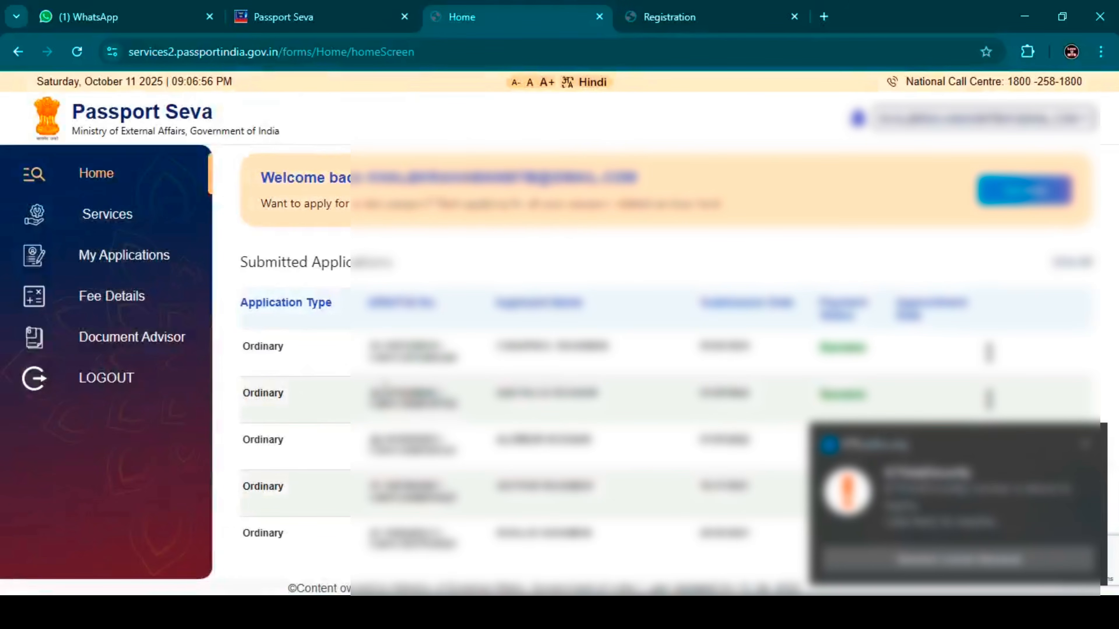
click(1090, 458)
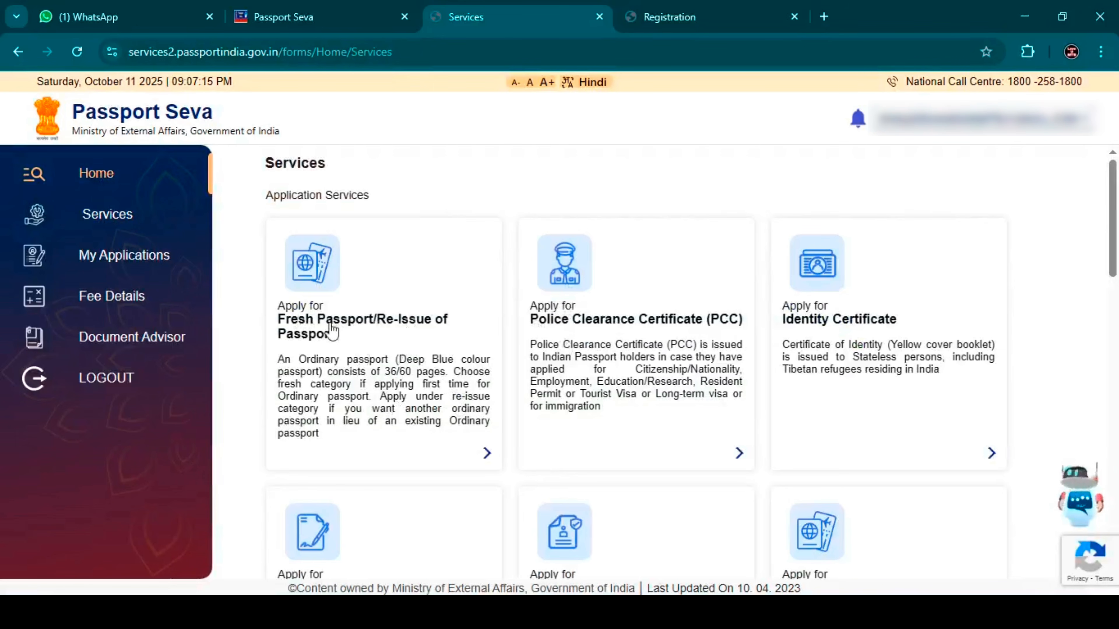
click(344, 330)
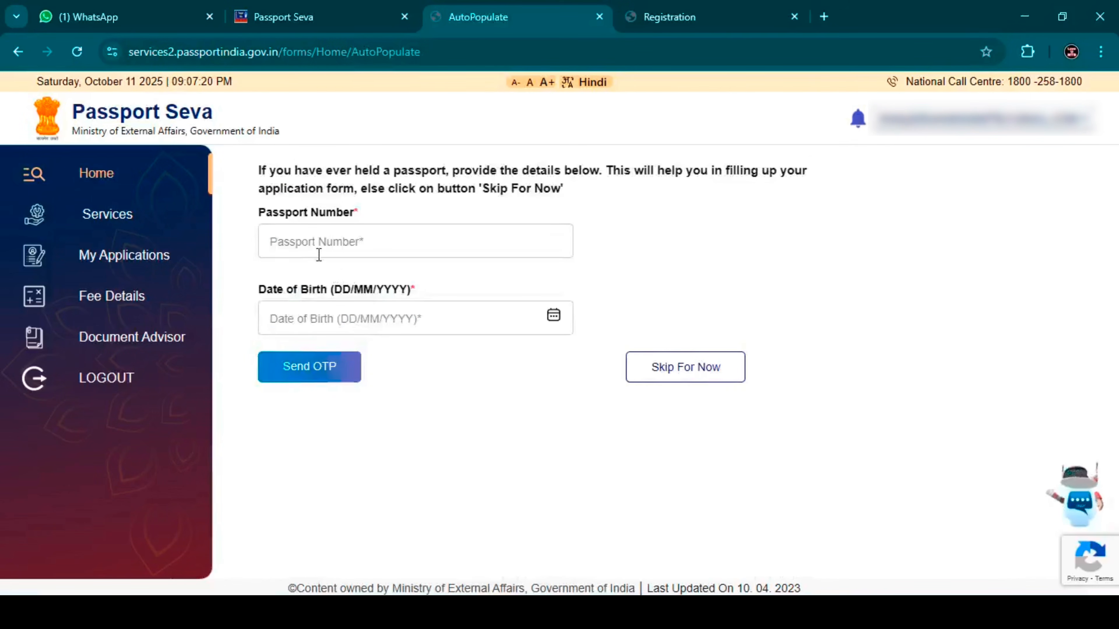
click(675, 378)
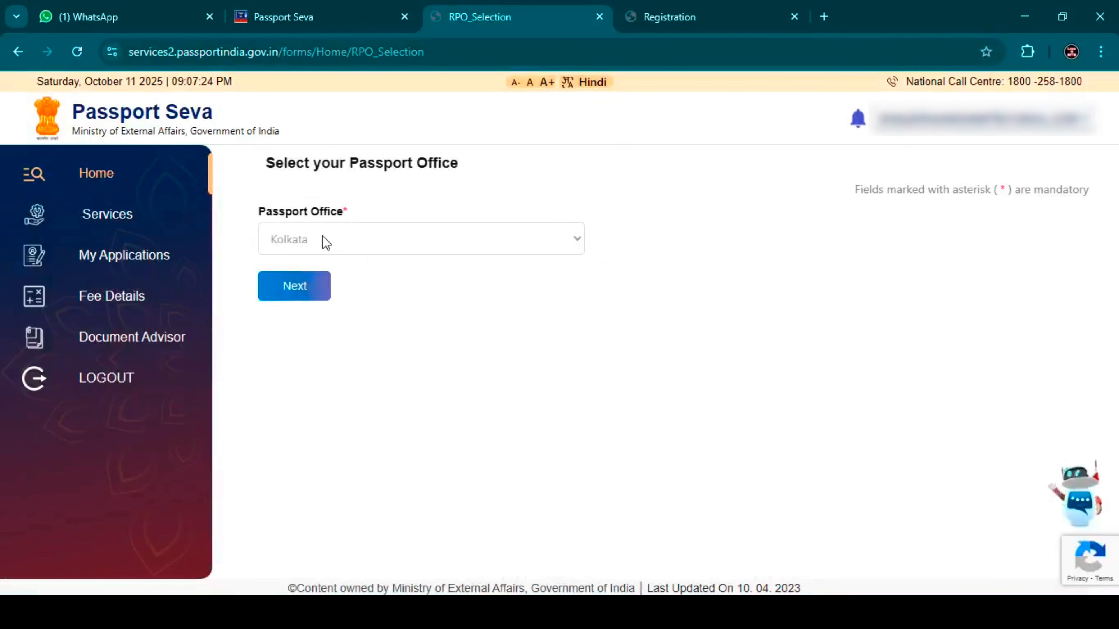
click(303, 291)
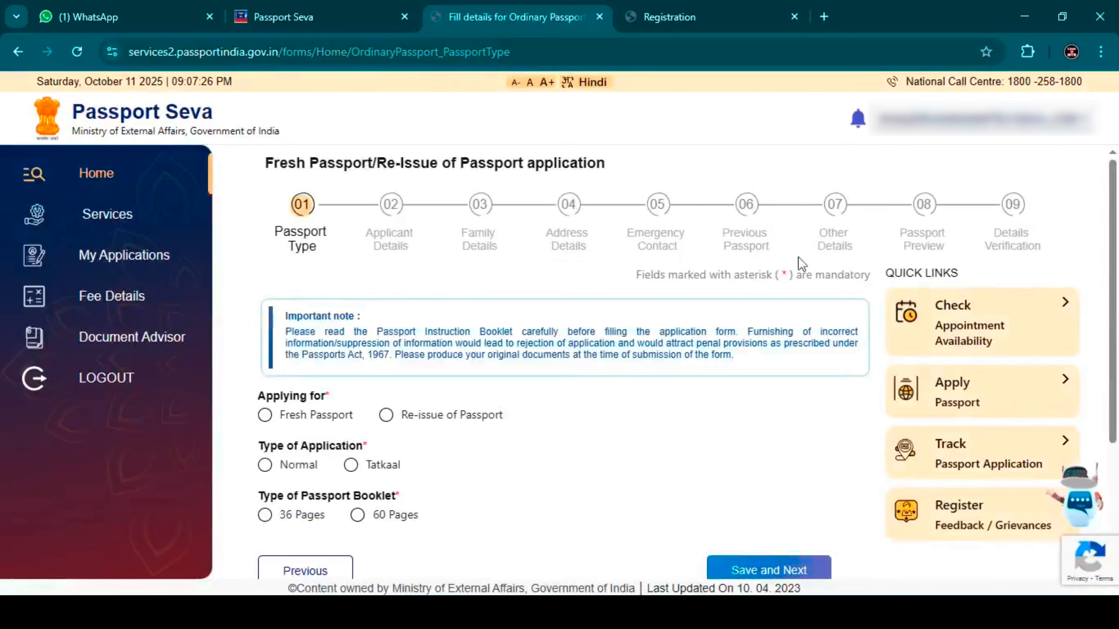
Step: Choose Fresh Passport, Normal application type and a 36 Pages booklet
scroll(638, 256, down, 3)
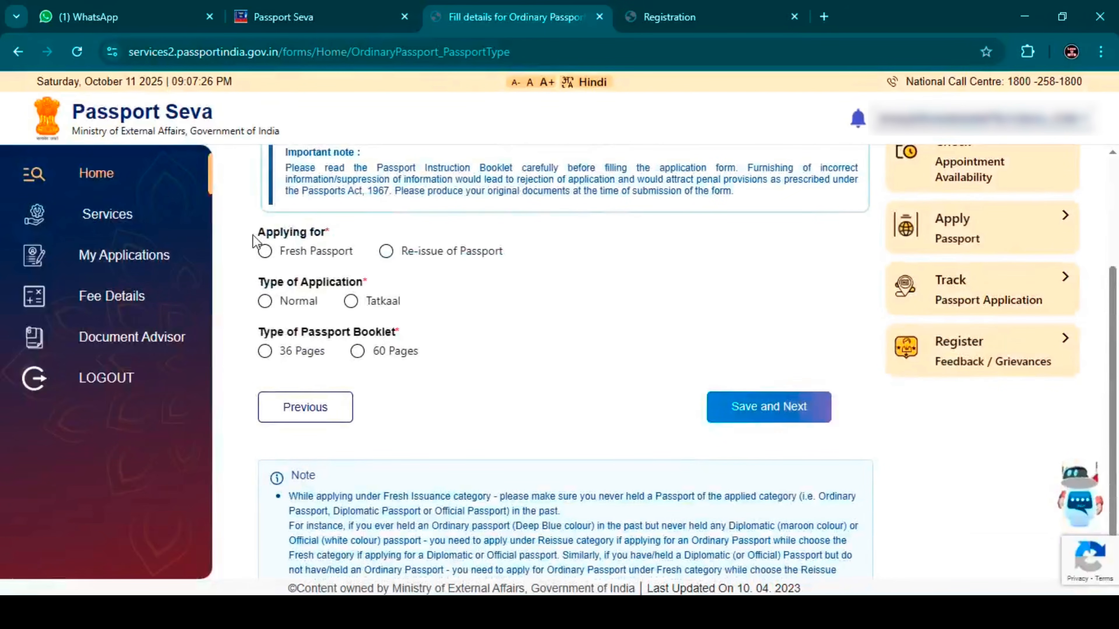
drag(259, 232, 324, 225)
click(292, 241)
click(266, 252)
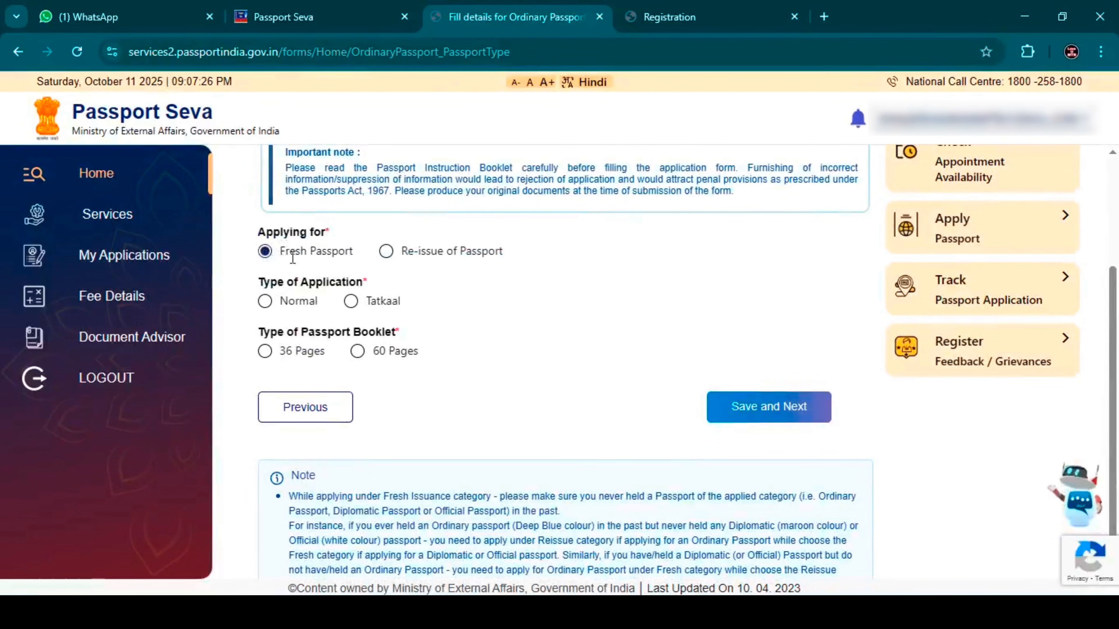
drag(267, 280, 366, 282)
click(304, 293)
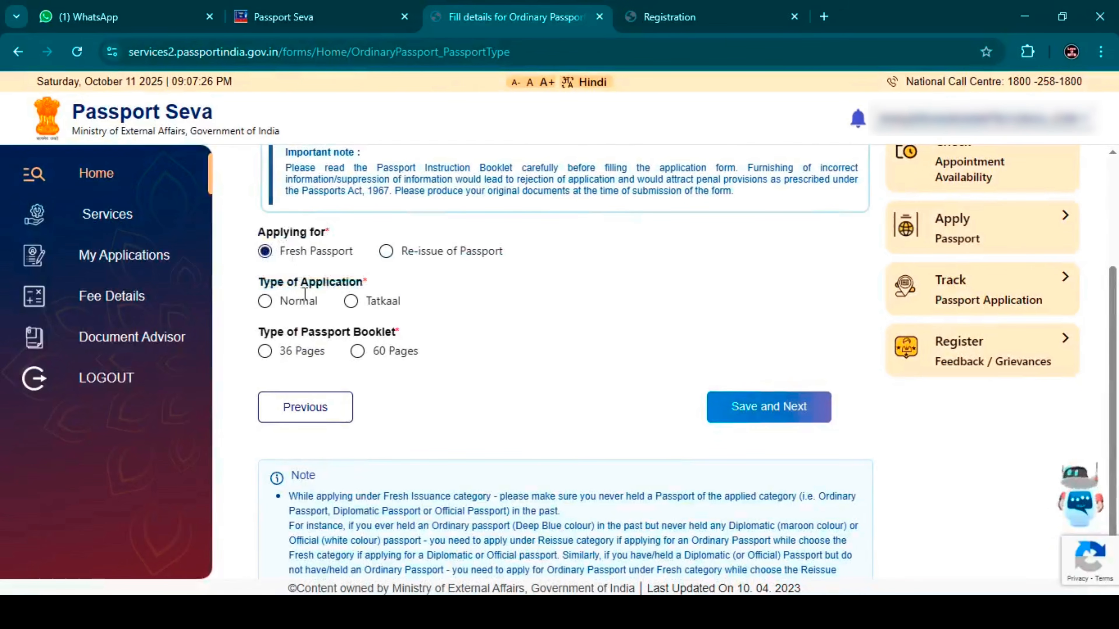
click(265, 302)
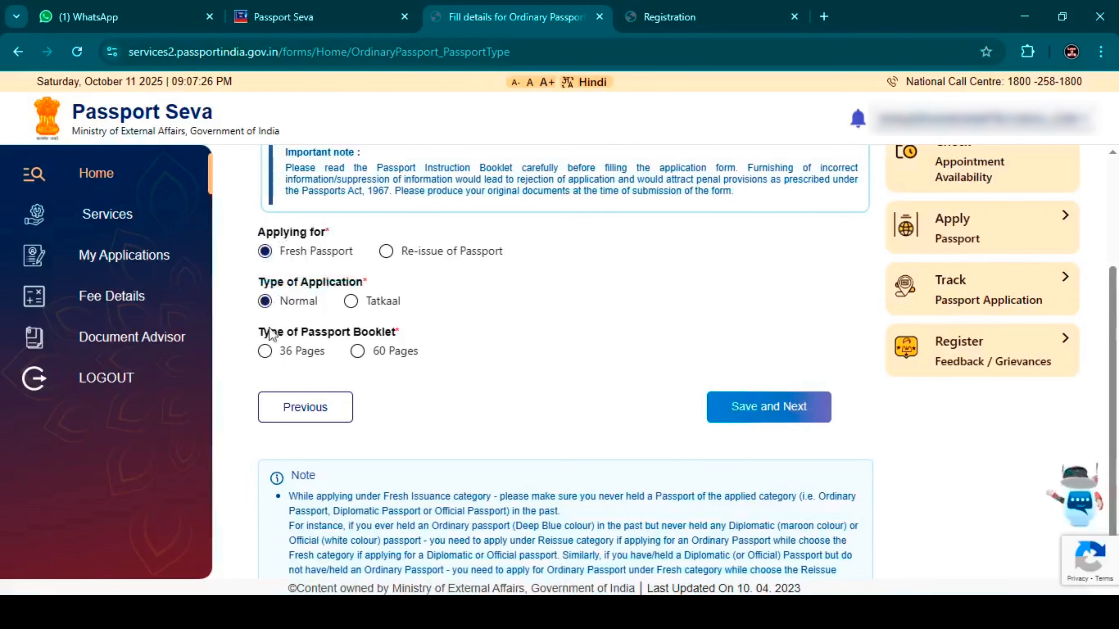
drag(257, 332, 374, 331)
click(399, 333)
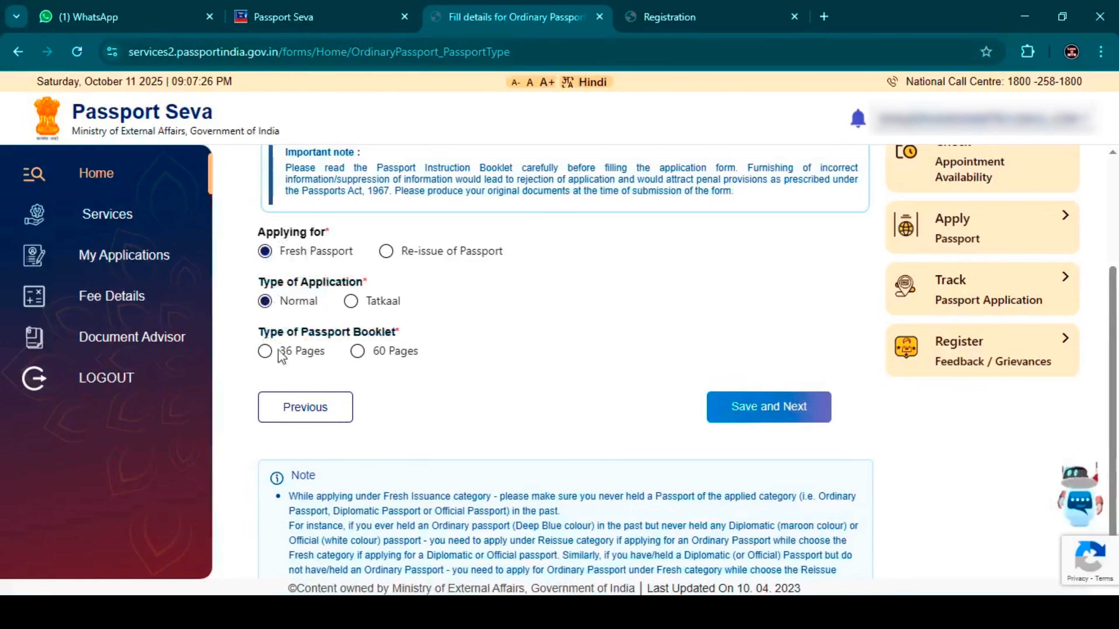
click(266, 353)
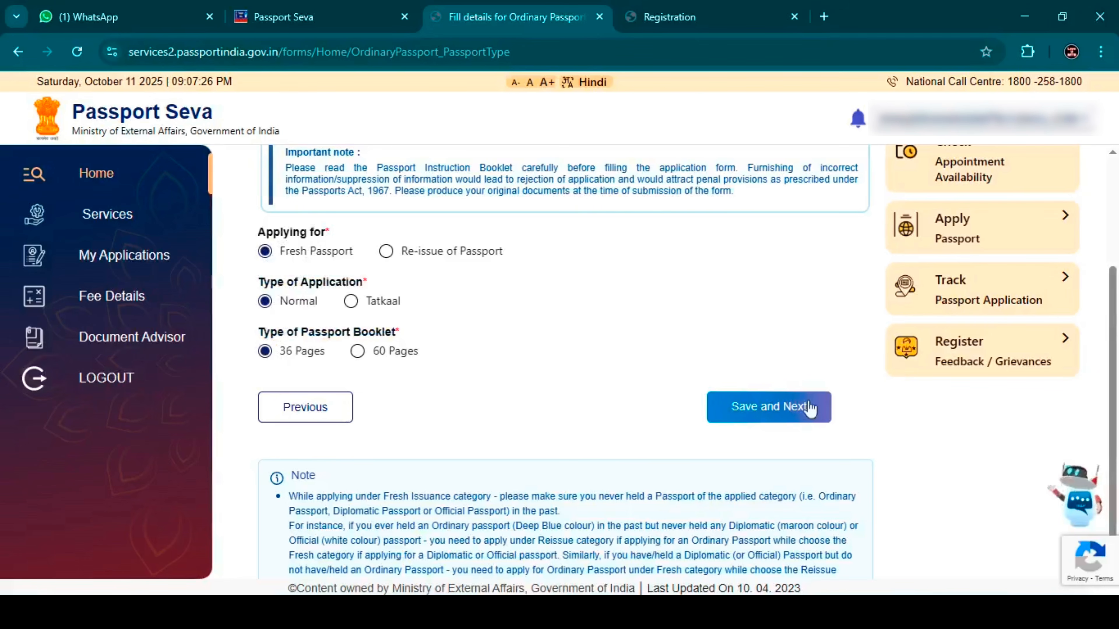
Step: Save the passport type and review the Given Name, Surname and name-format notes on Applicant Details
click(795, 417)
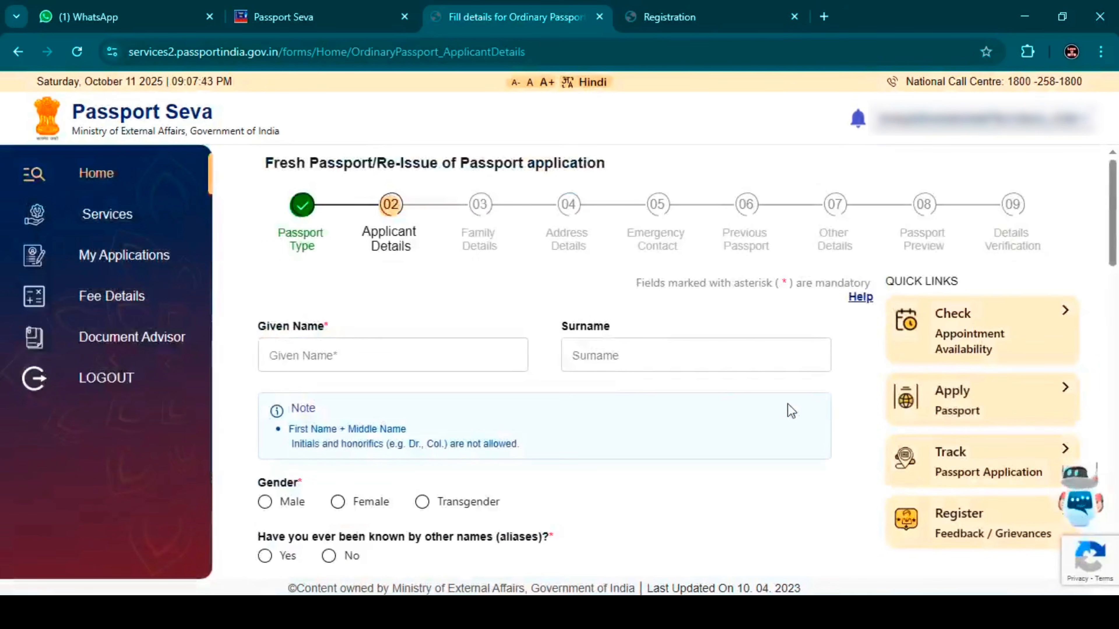
scroll(361, 309, down, 2)
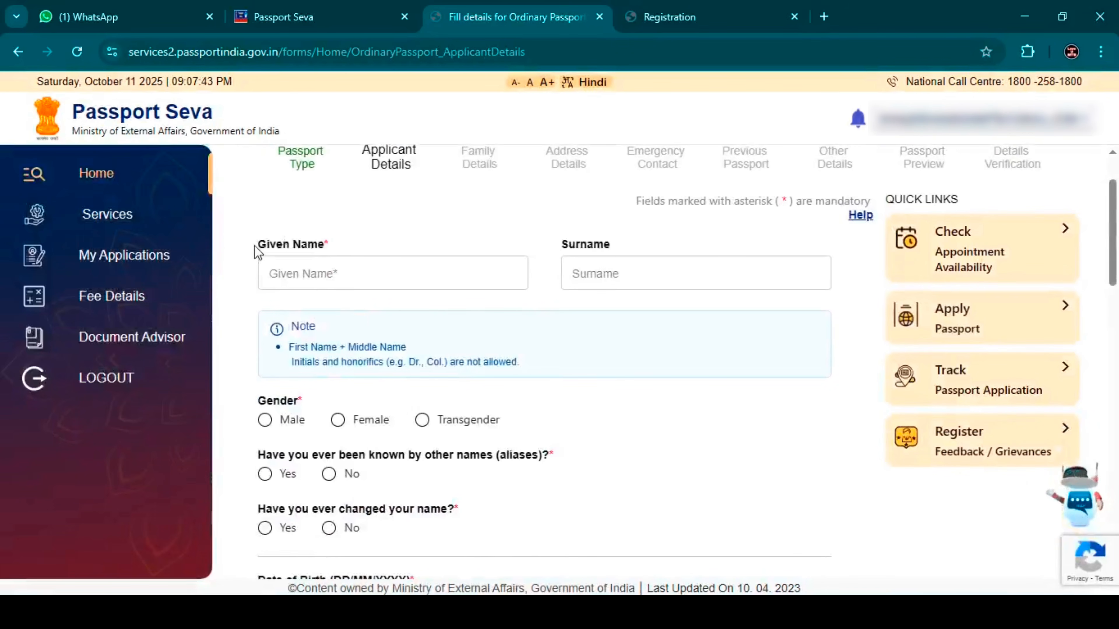
drag(258, 245, 337, 247)
click(348, 246)
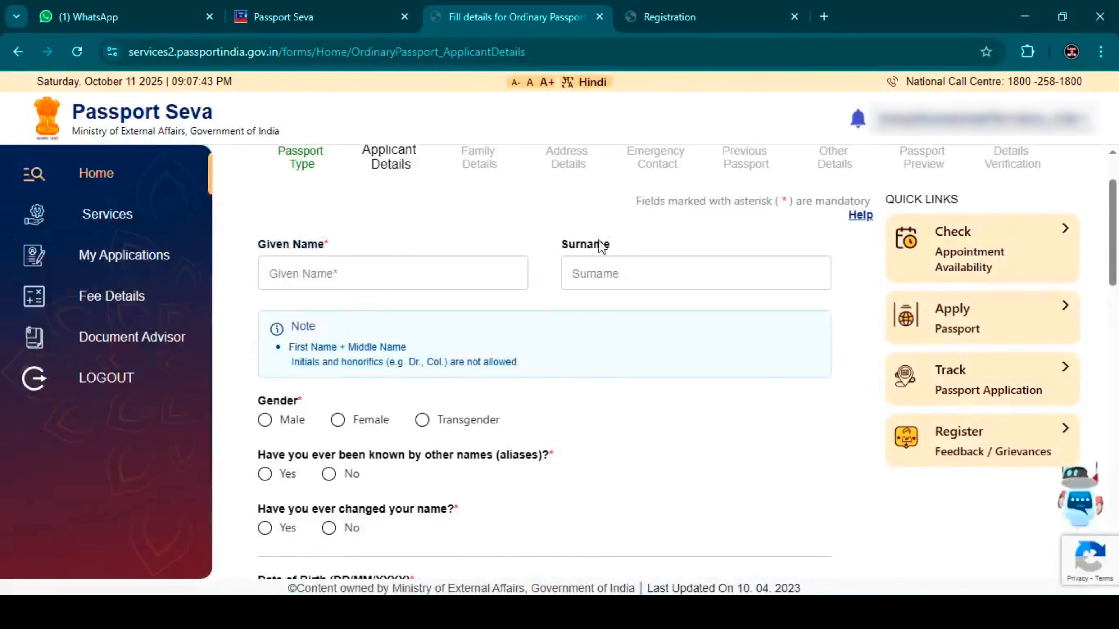
drag(563, 244, 654, 243)
click(489, 273)
drag(287, 349, 413, 359)
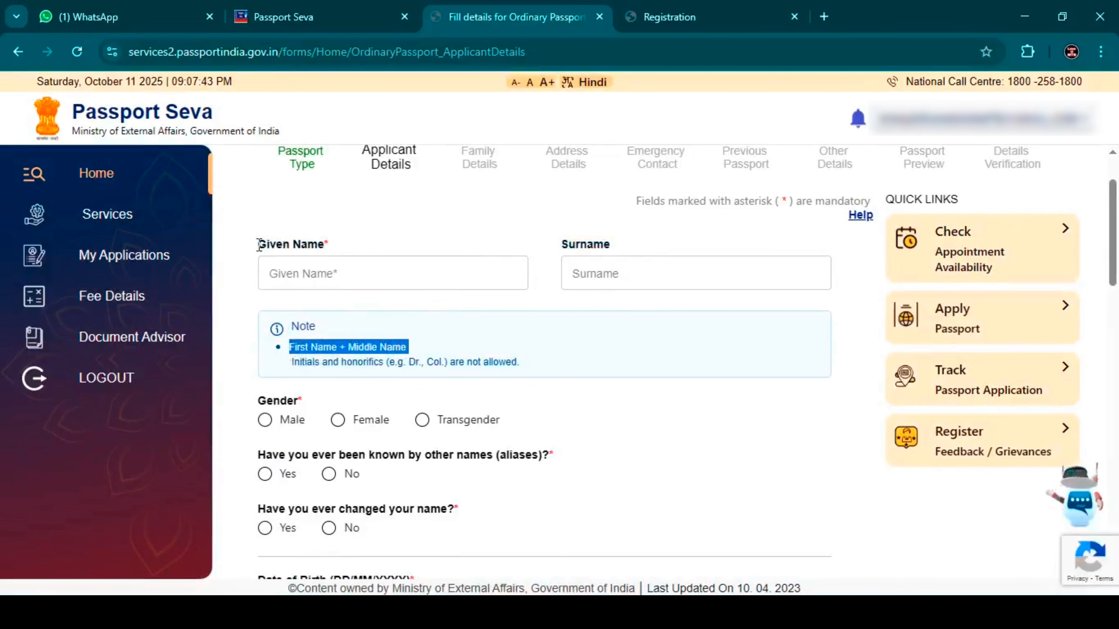
drag(257, 244, 325, 243)
click(339, 249)
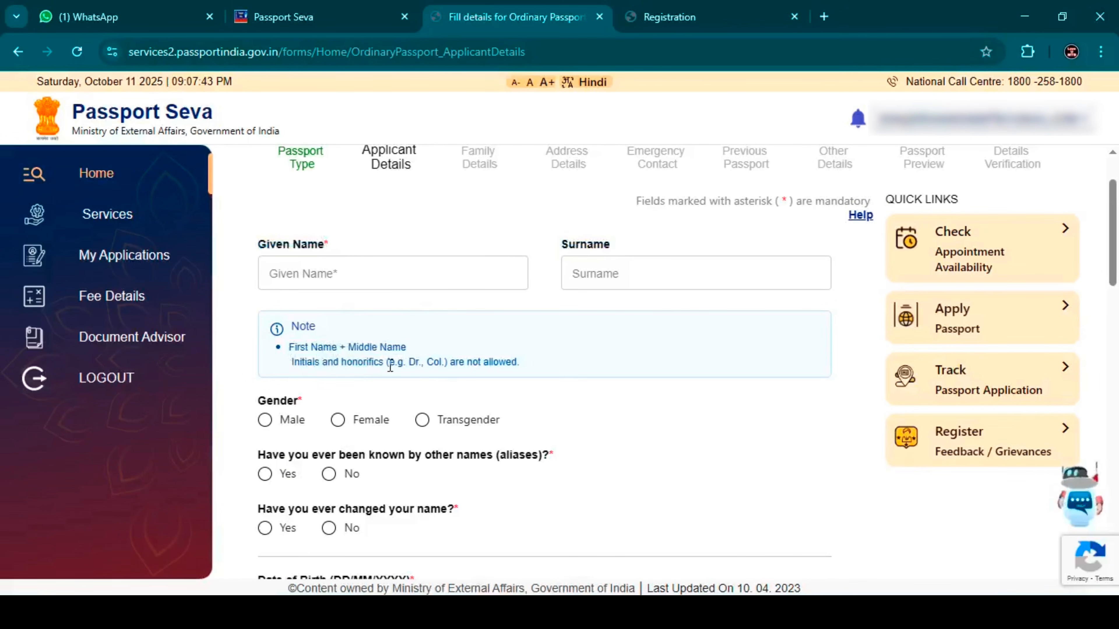
drag(389, 364, 530, 362)
click(577, 358)
Step: Set gender to Male and answer No to both aliases and name change
scroll(419, 346, down, 3)
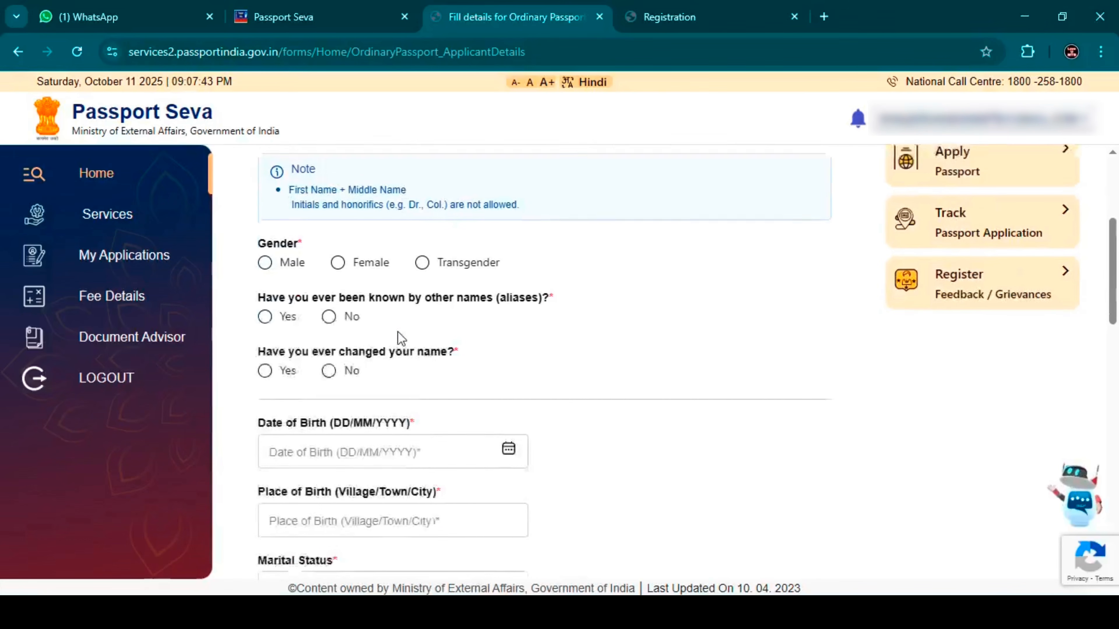
click(266, 257)
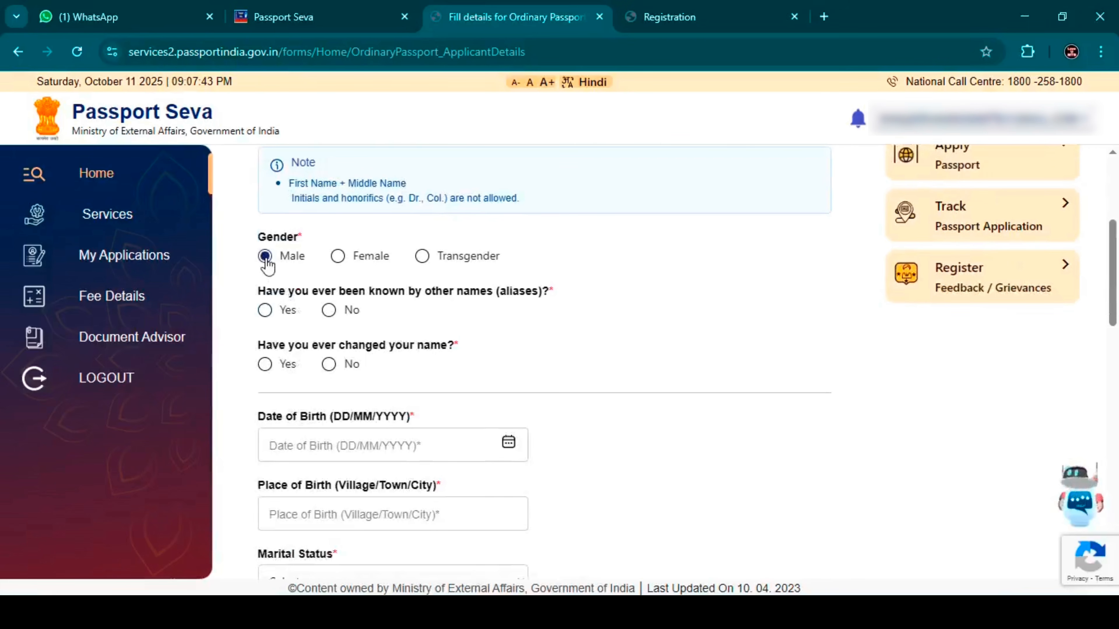
drag(260, 290, 538, 295)
click(538, 295)
click(266, 312)
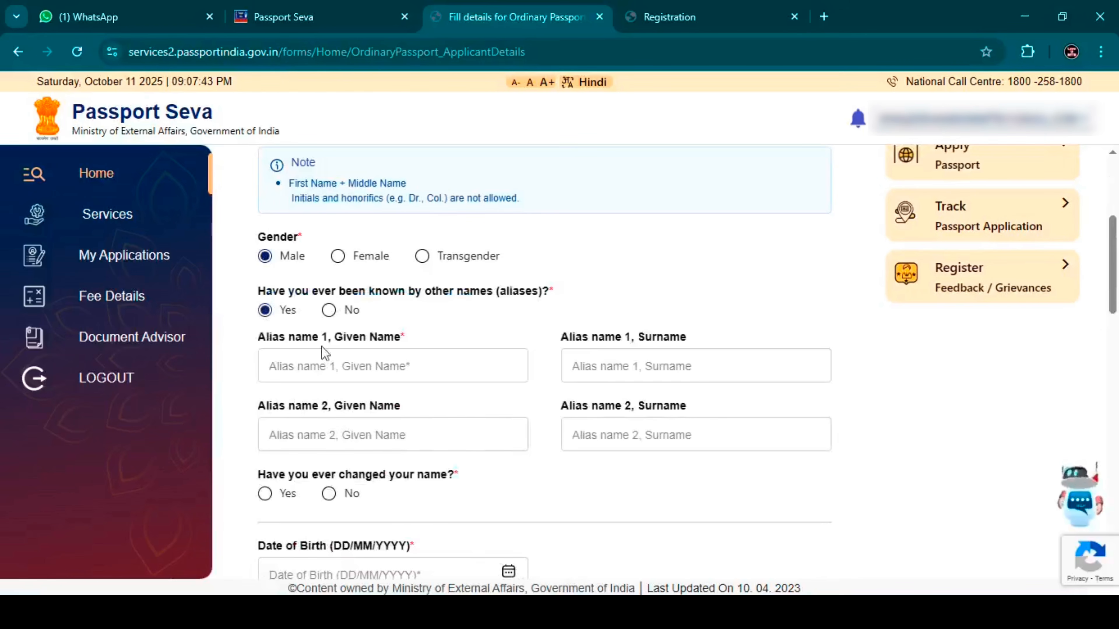
click(329, 311)
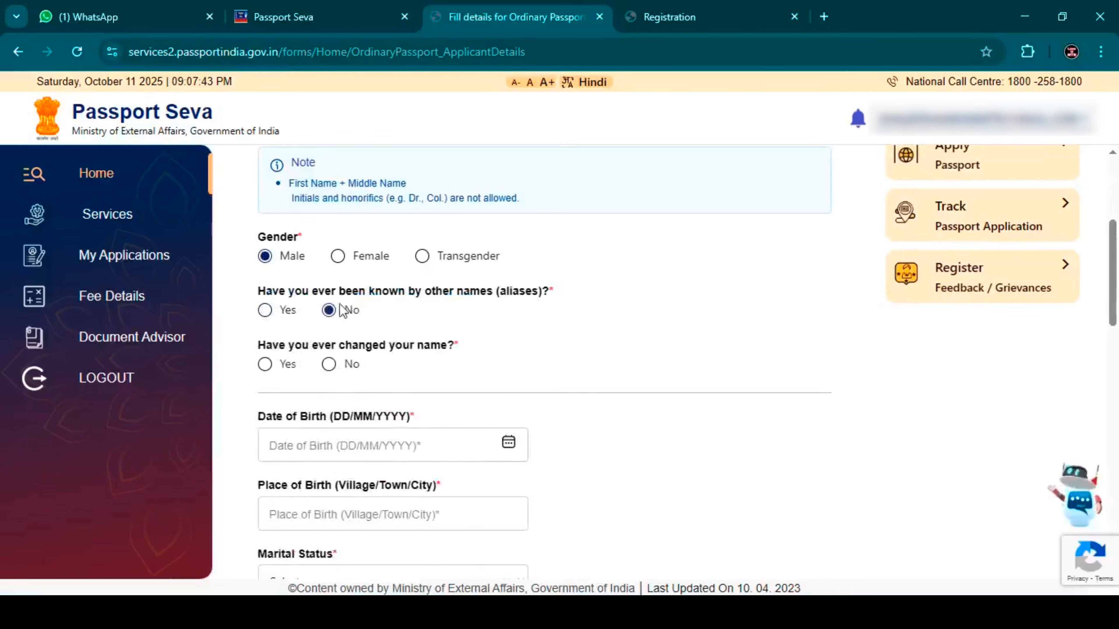
drag(256, 348, 444, 361)
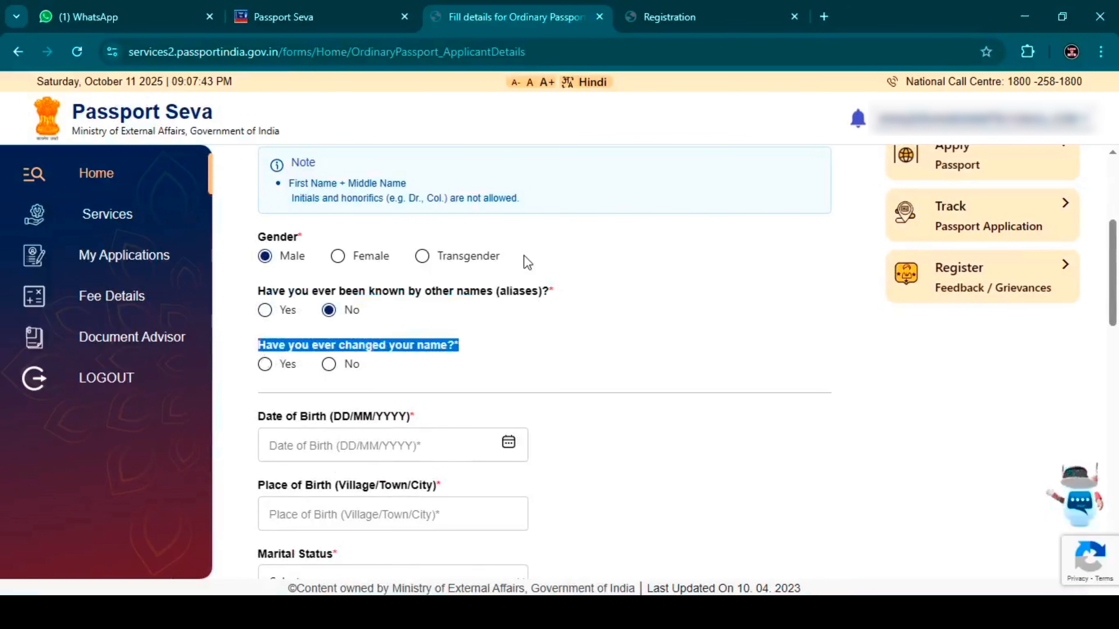
click(265, 365)
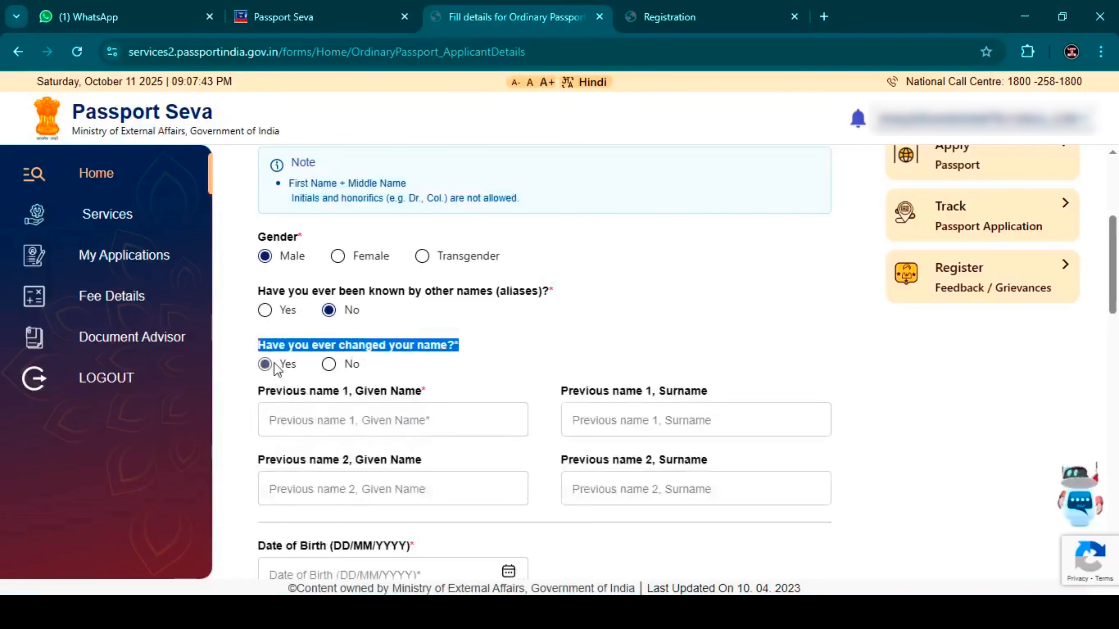
click(305, 390)
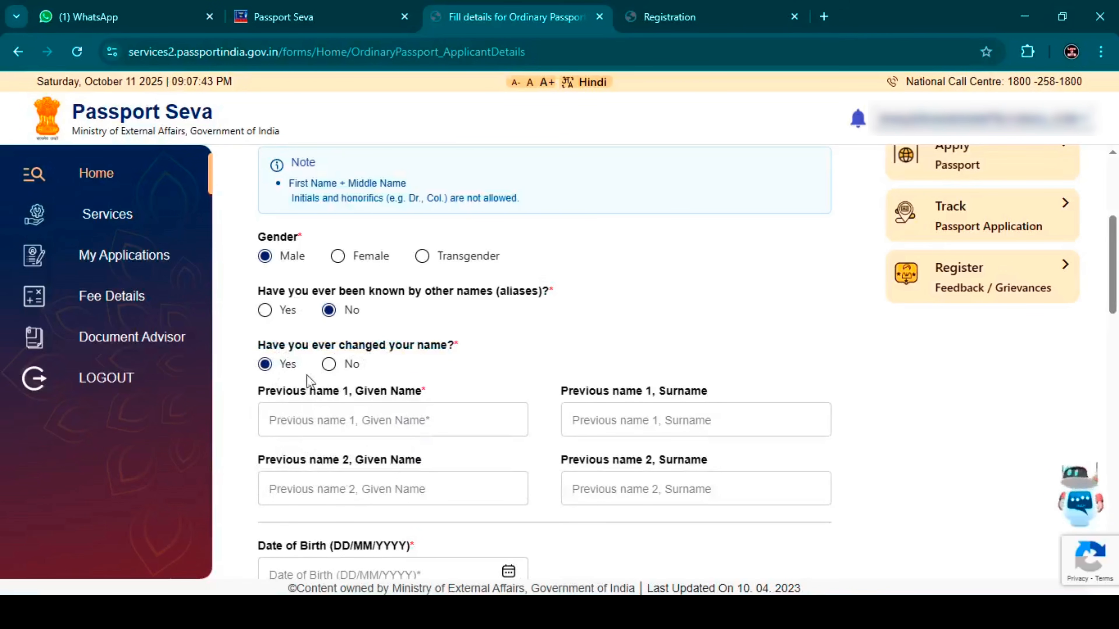
click(329, 364)
Step: Fill in the date of birth using the calendar picker
scroll(379, 344, down, 2)
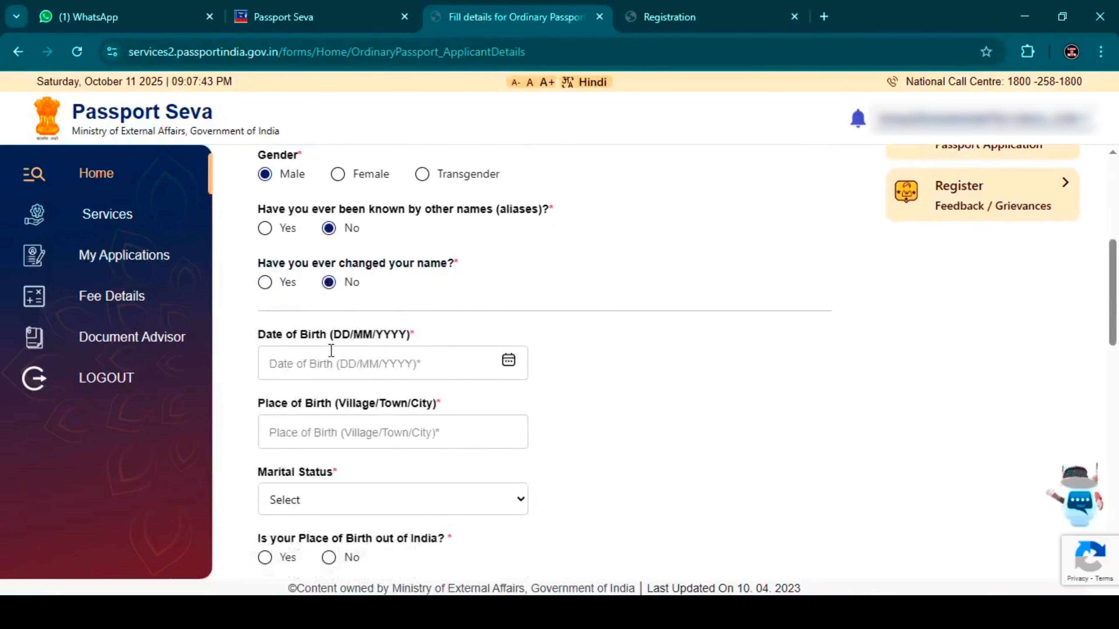
drag(260, 346, 427, 342)
click(429, 344)
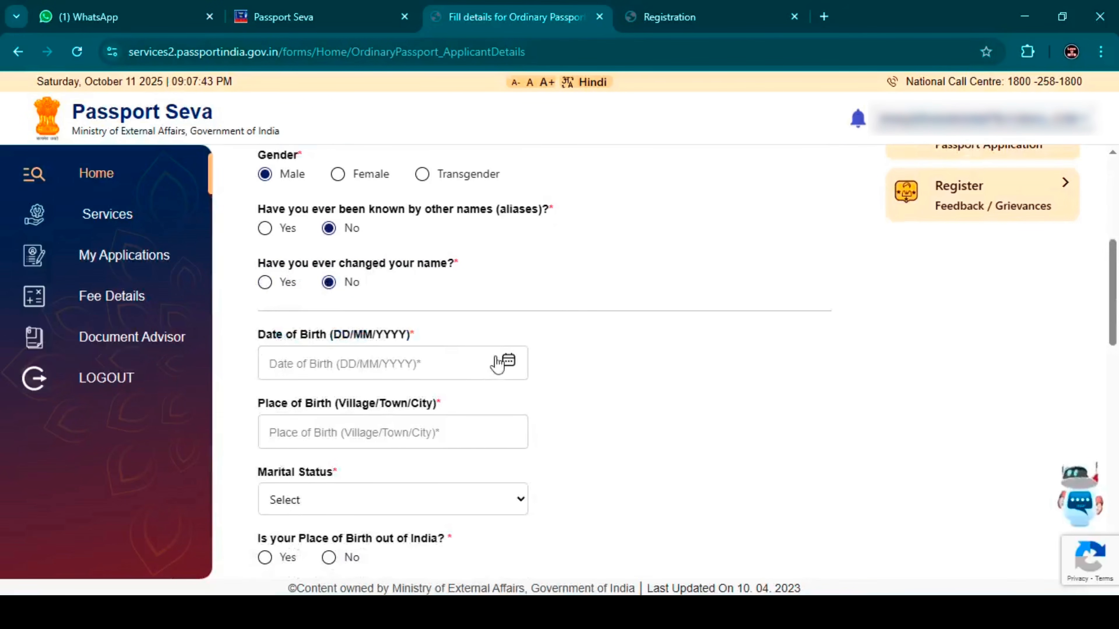
click(510, 362)
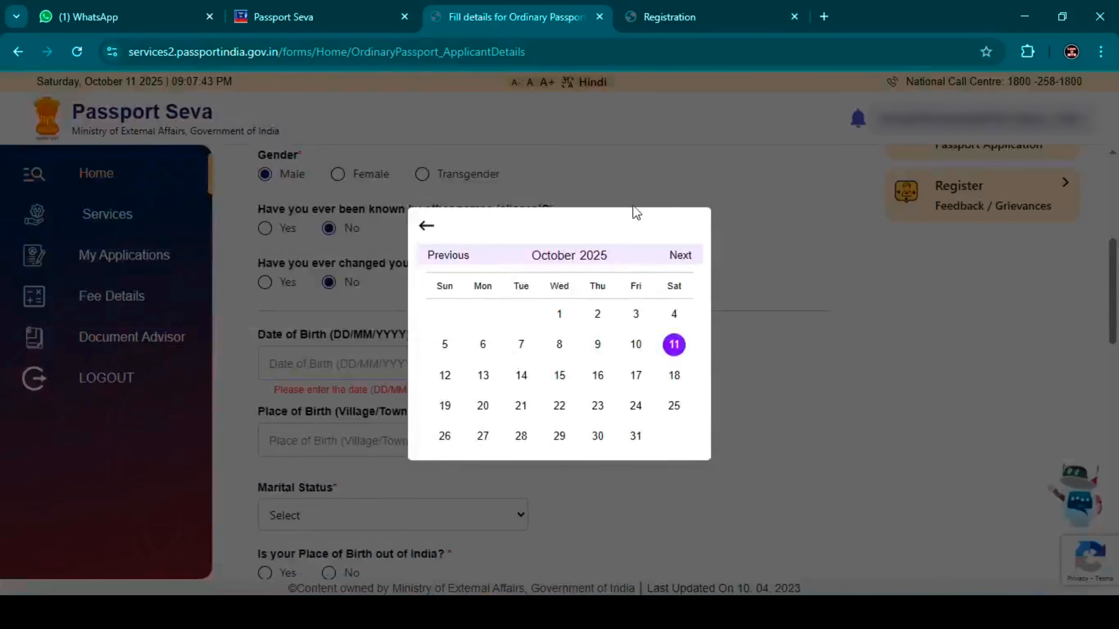
click(635, 351)
Step: Point out the Place of Birth label and open the Marital Status options
scroll(335, 362, down, 2)
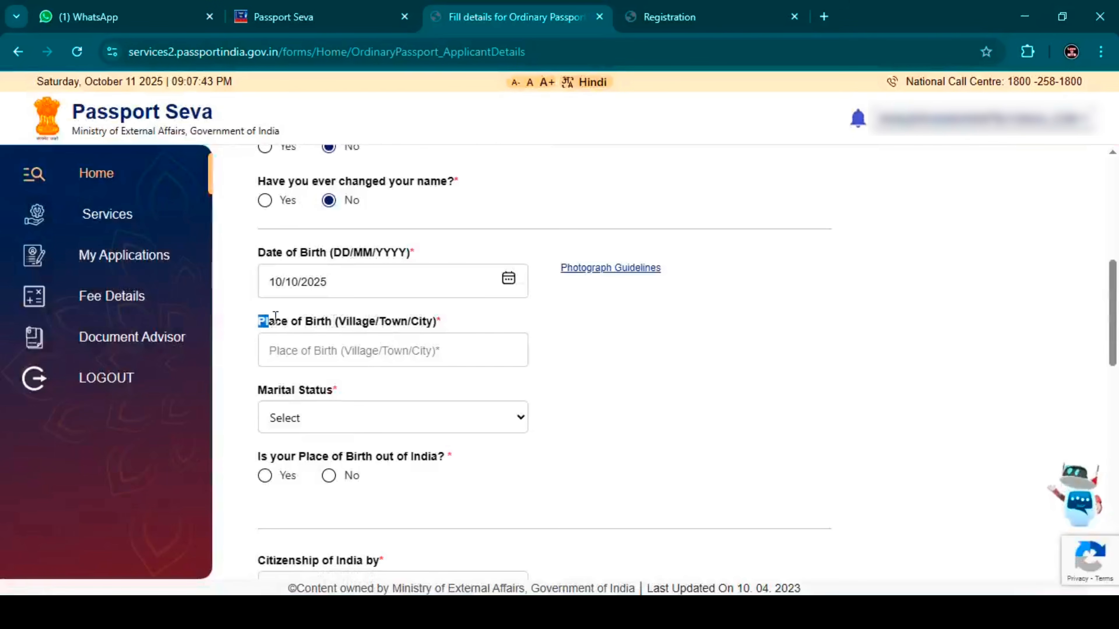
drag(262, 325, 402, 334)
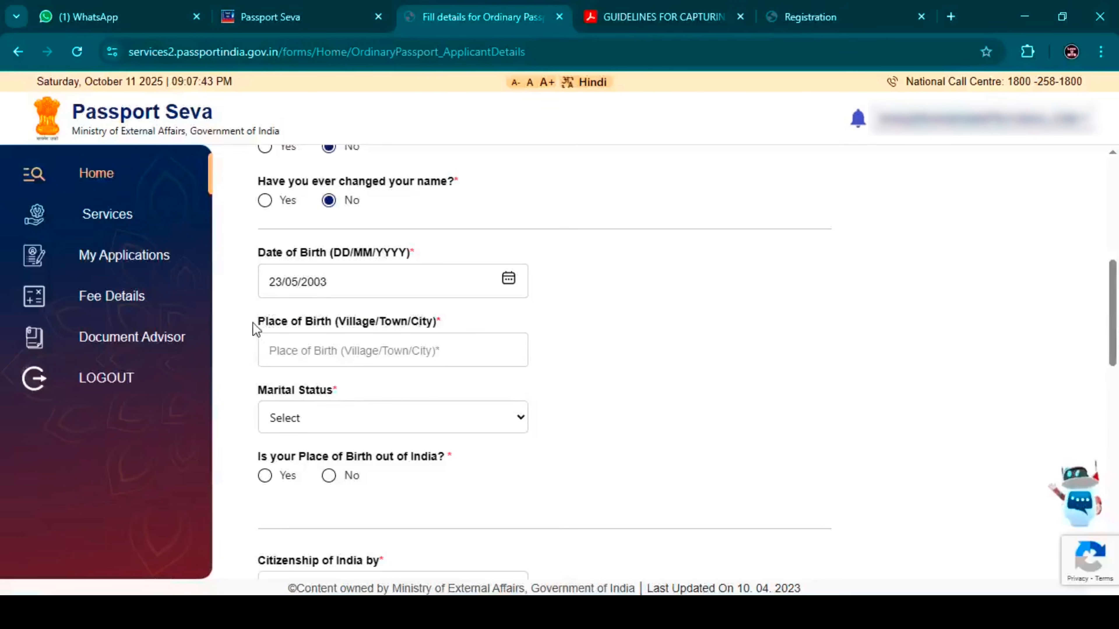
drag(253, 324, 434, 340)
click(382, 344)
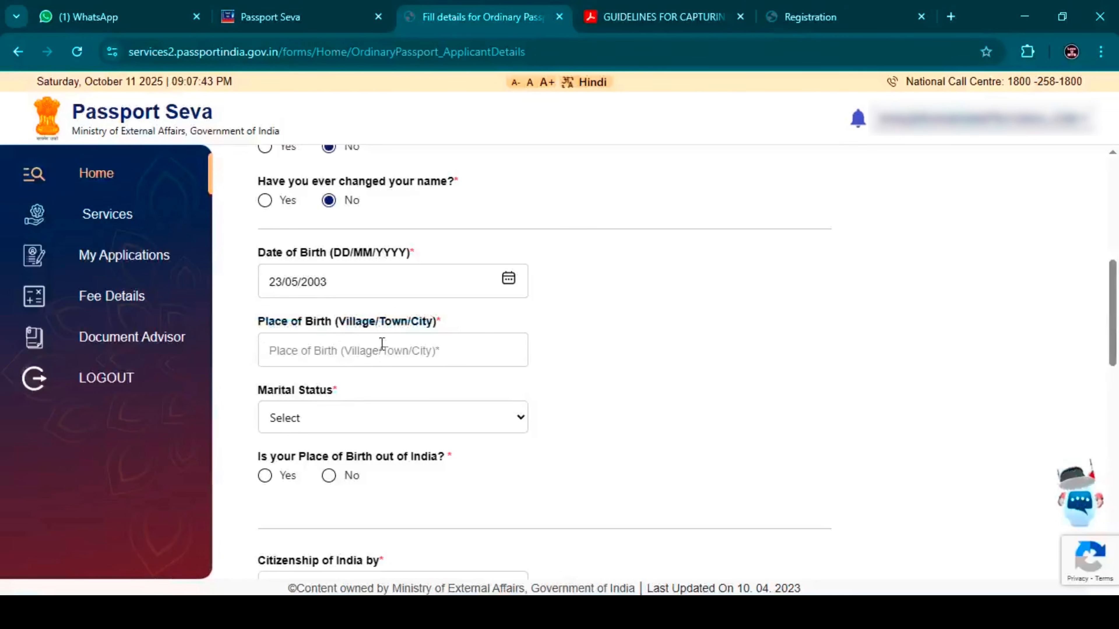
click(290, 421)
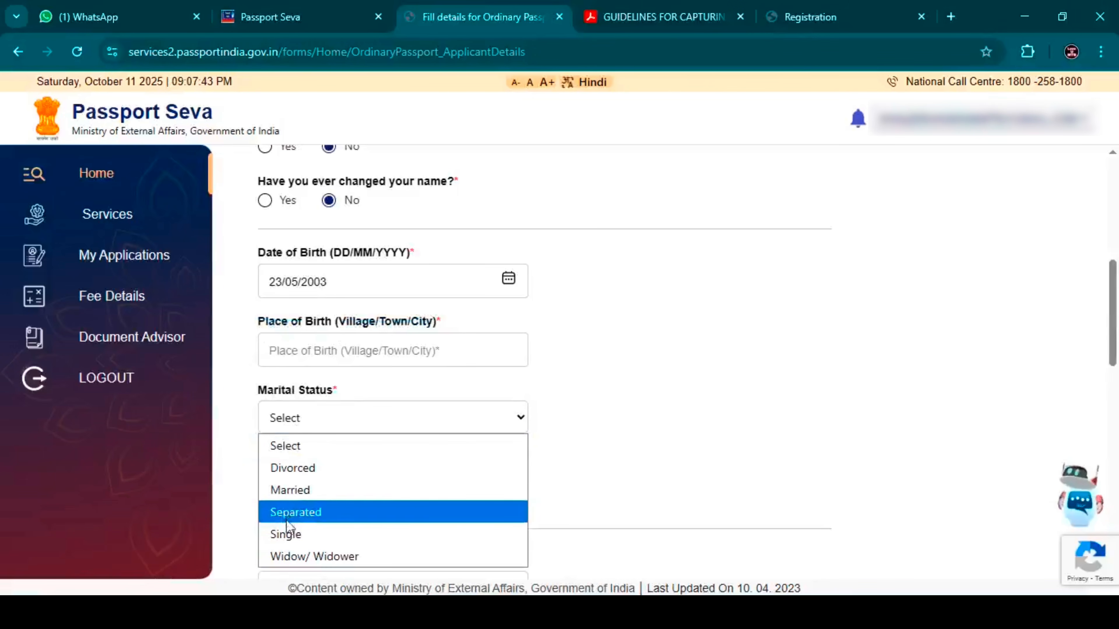
Step: Set marital status Single, birthplace not outside India, and state West Bengal
click(290, 534)
scroll(590, 435, down, 2)
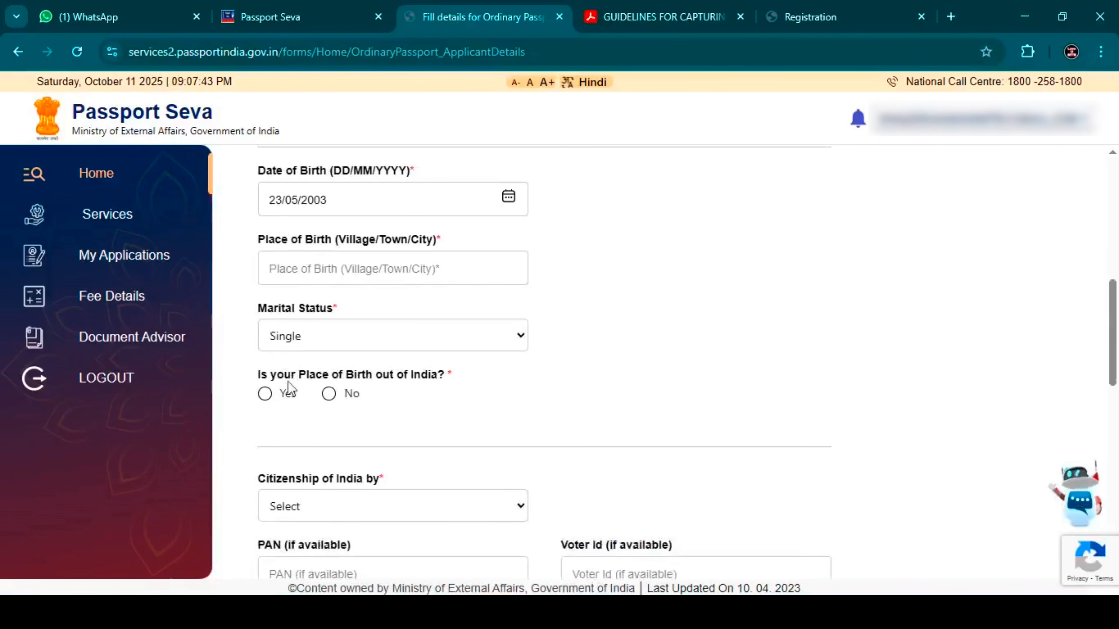
click(329, 394)
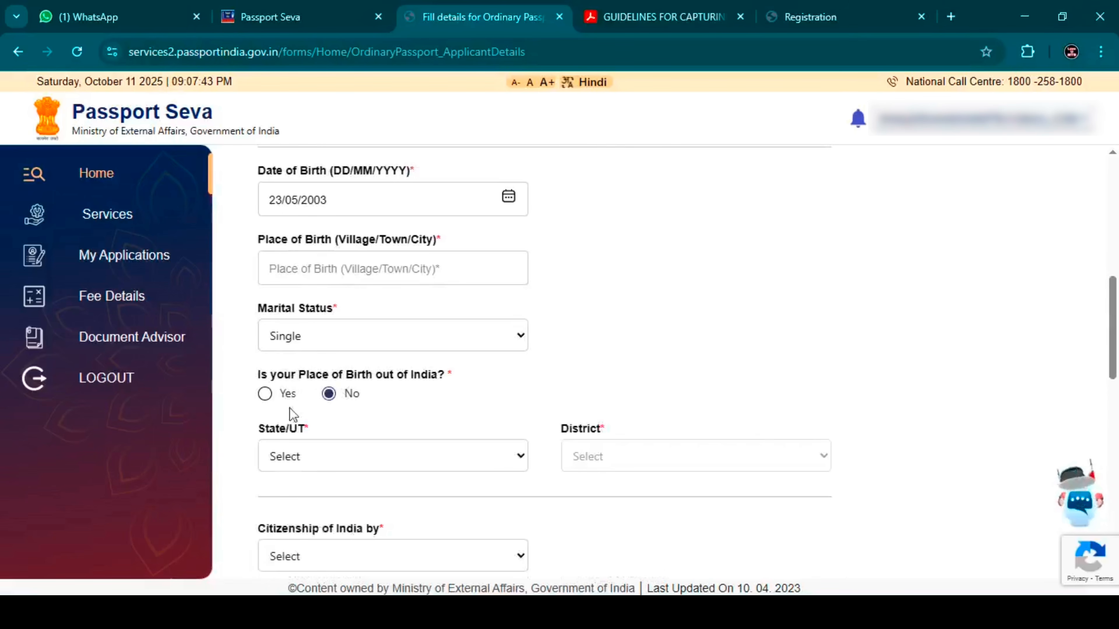
scroll(382, 397, down, 2)
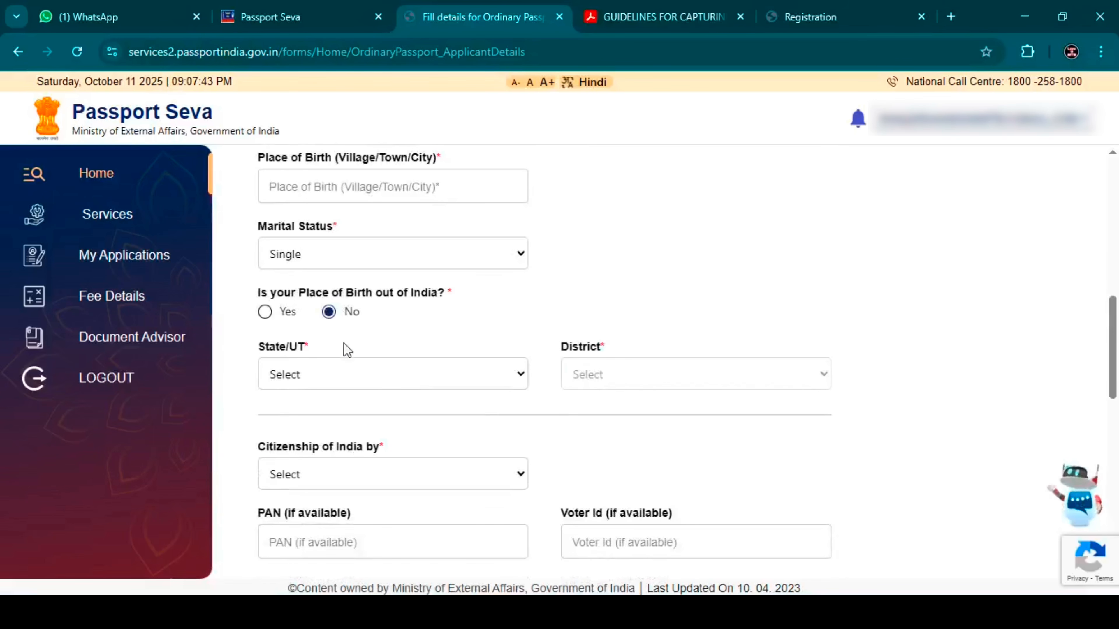
click(358, 383)
scroll(351, 289, down, 5)
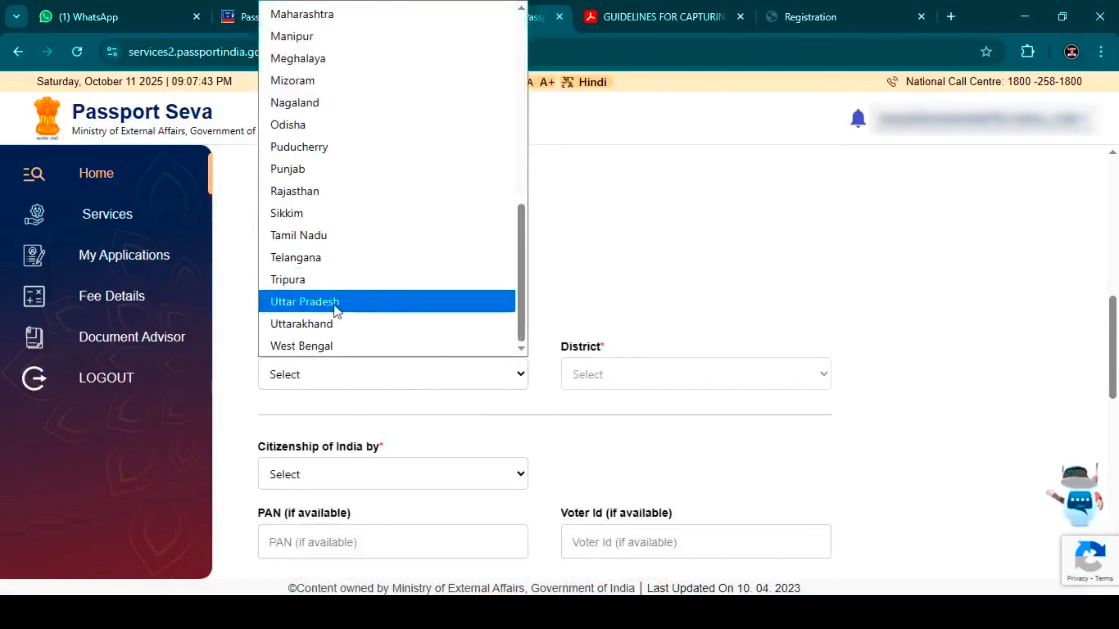
click(338, 341)
Step: Choose Cooch Behar district and citizenship by Birth, noting the PAN and Voter Id fields
click(656, 375)
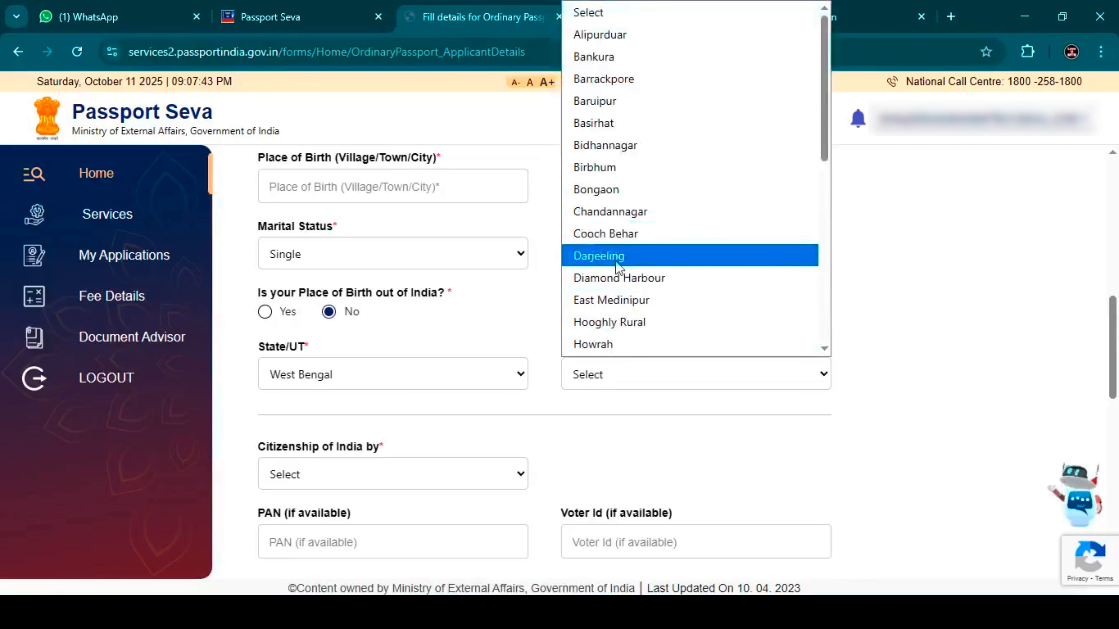
click(613, 239)
scroll(578, 322, down, 3)
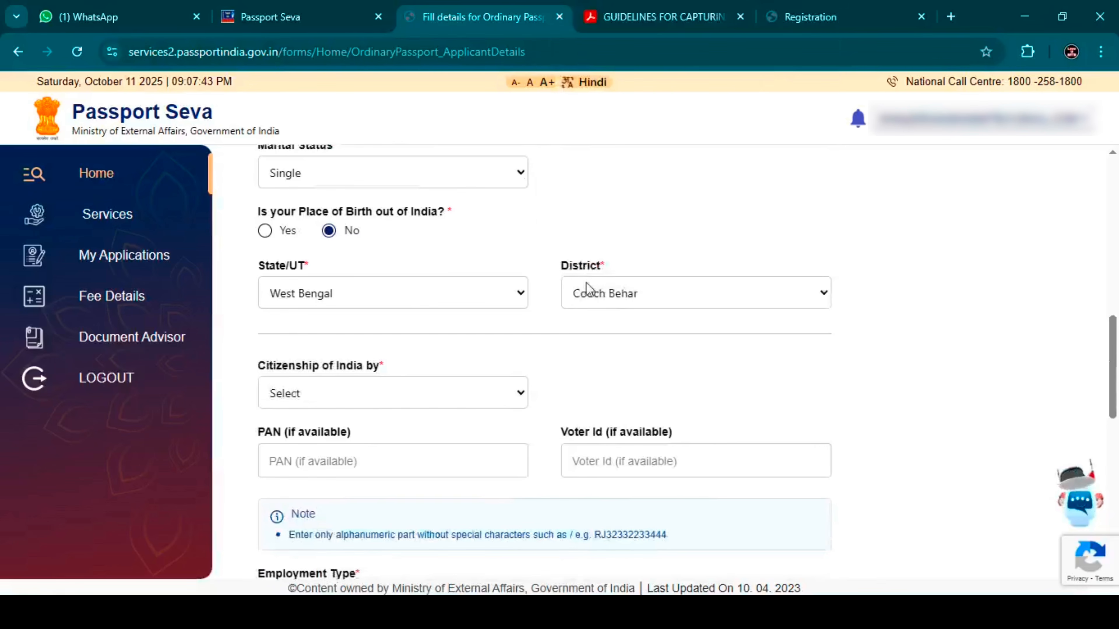
click(331, 312)
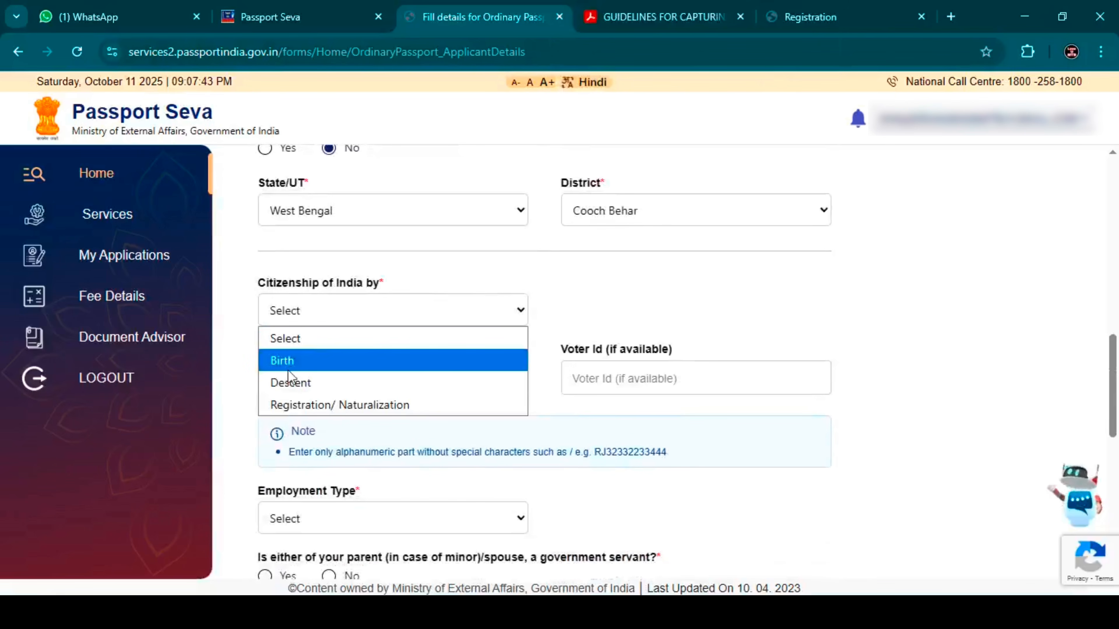
click(288, 361)
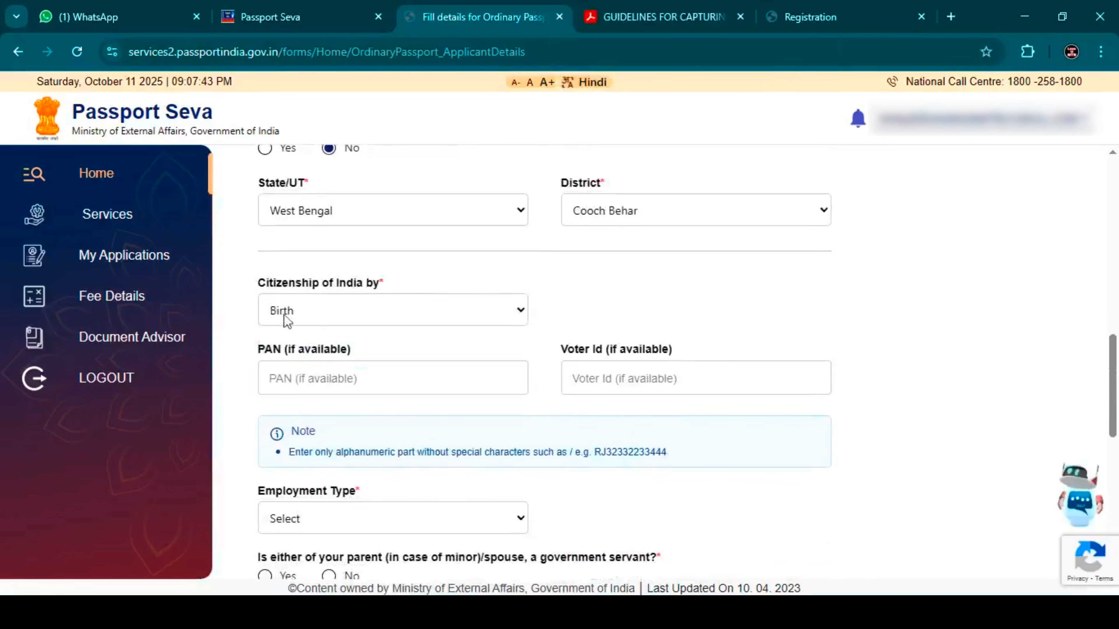
drag(256, 356, 374, 355)
click(375, 355)
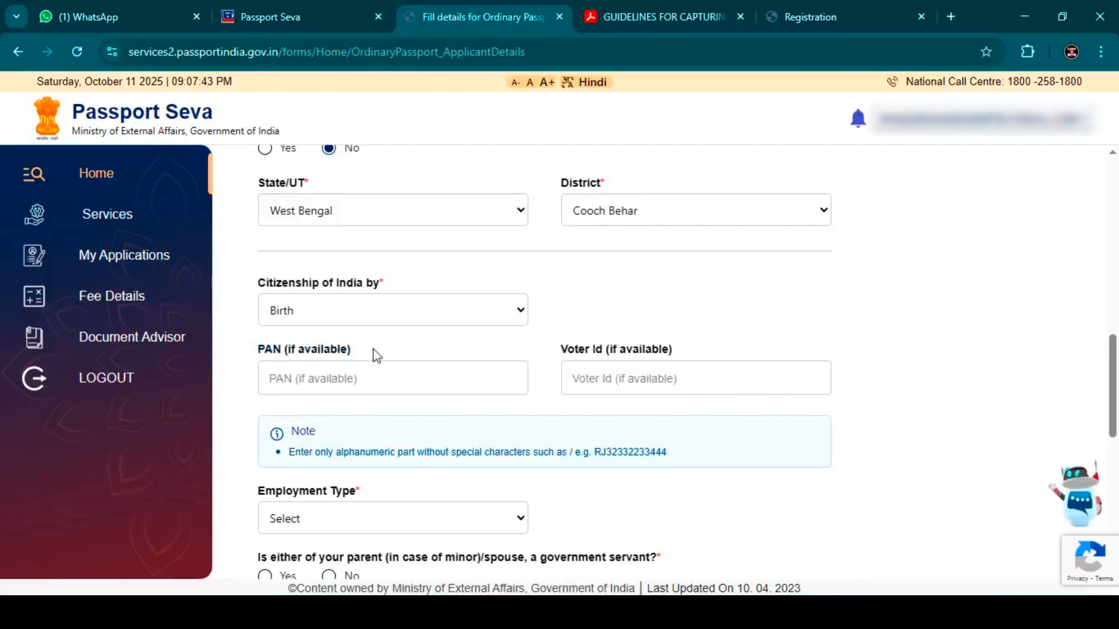
drag(568, 353, 693, 359)
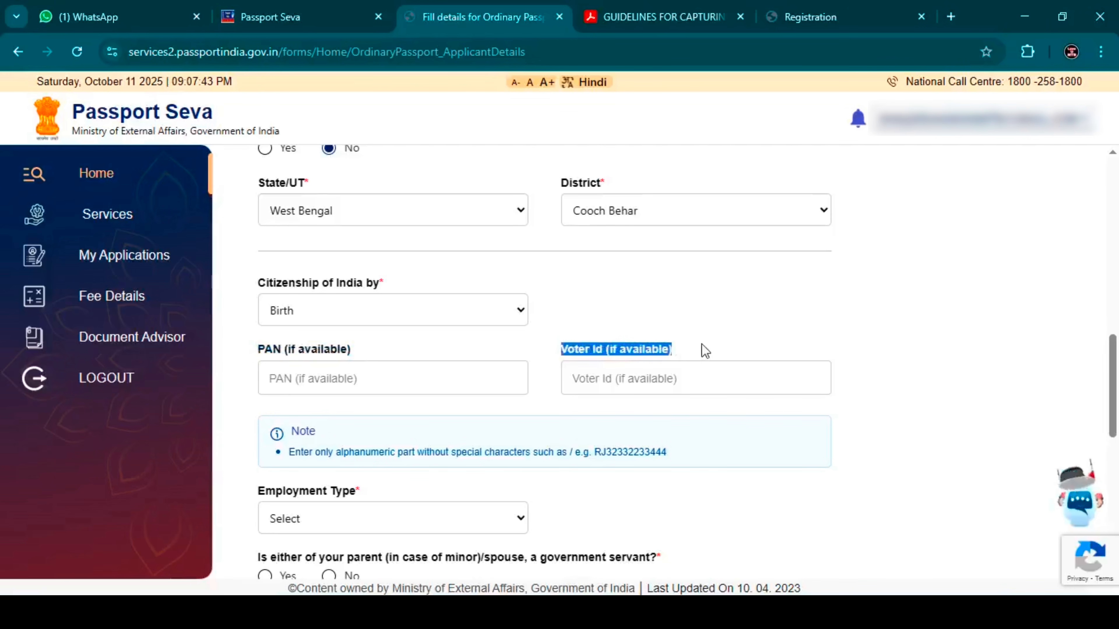
click(705, 351)
Step: Try Government, Private and Self Employed employment types before settling on Student
scroll(430, 329, down, 3)
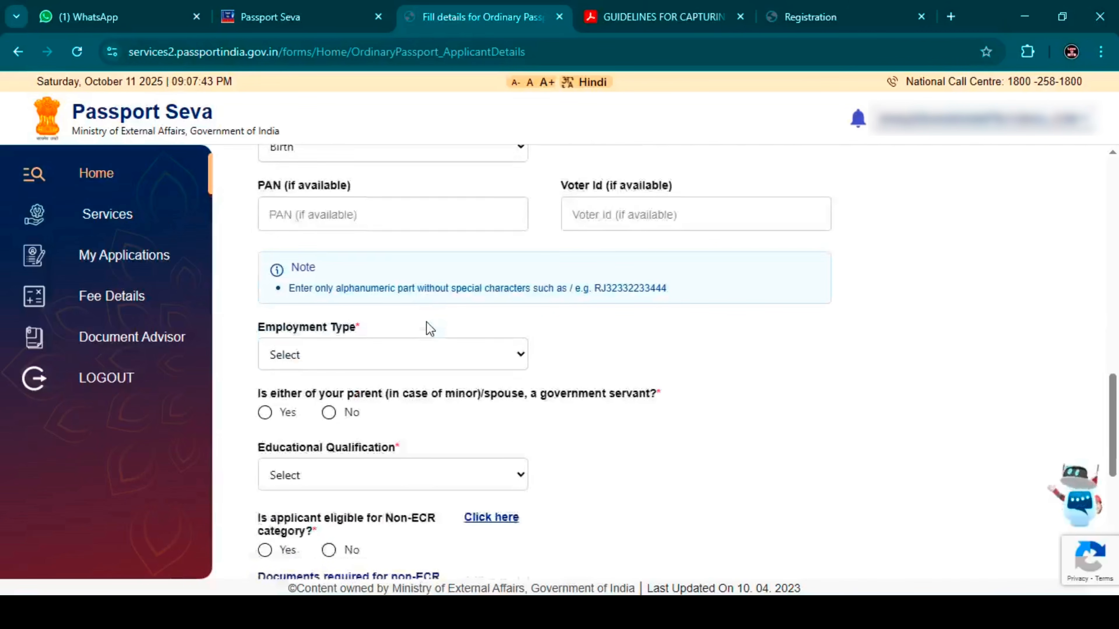
scroll(426, 322, down, 2)
click(297, 275)
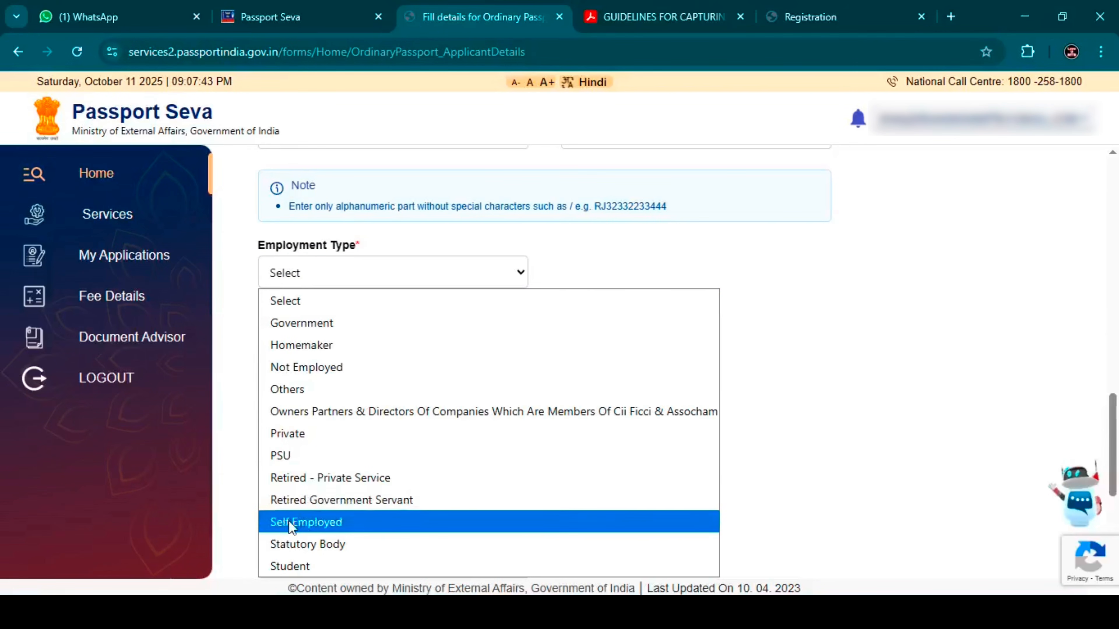
click(335, 327)
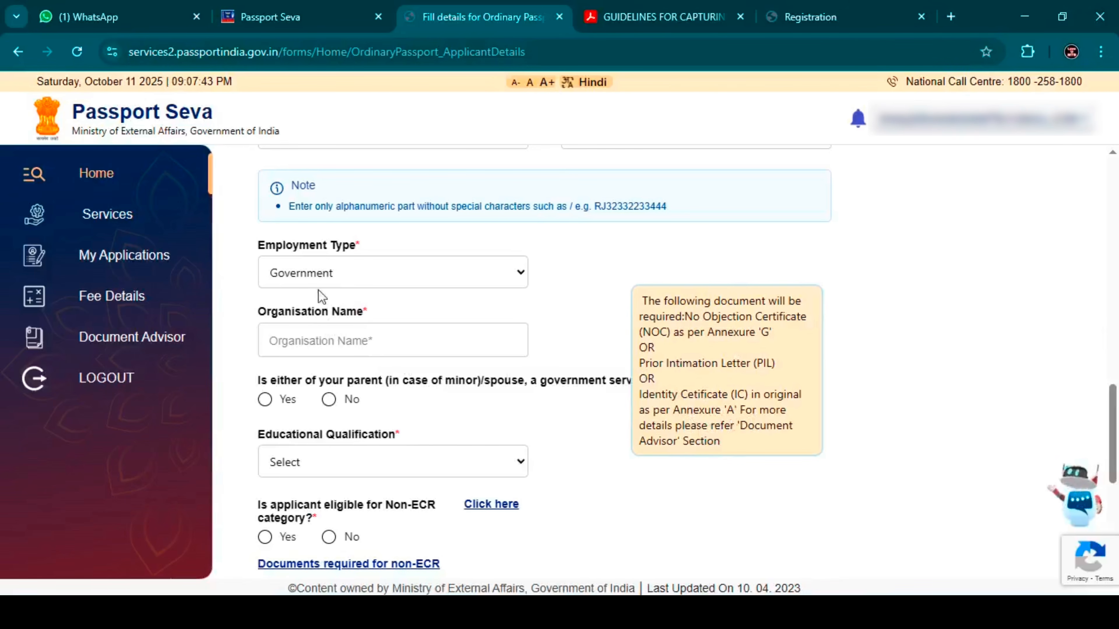
click(319, 280)
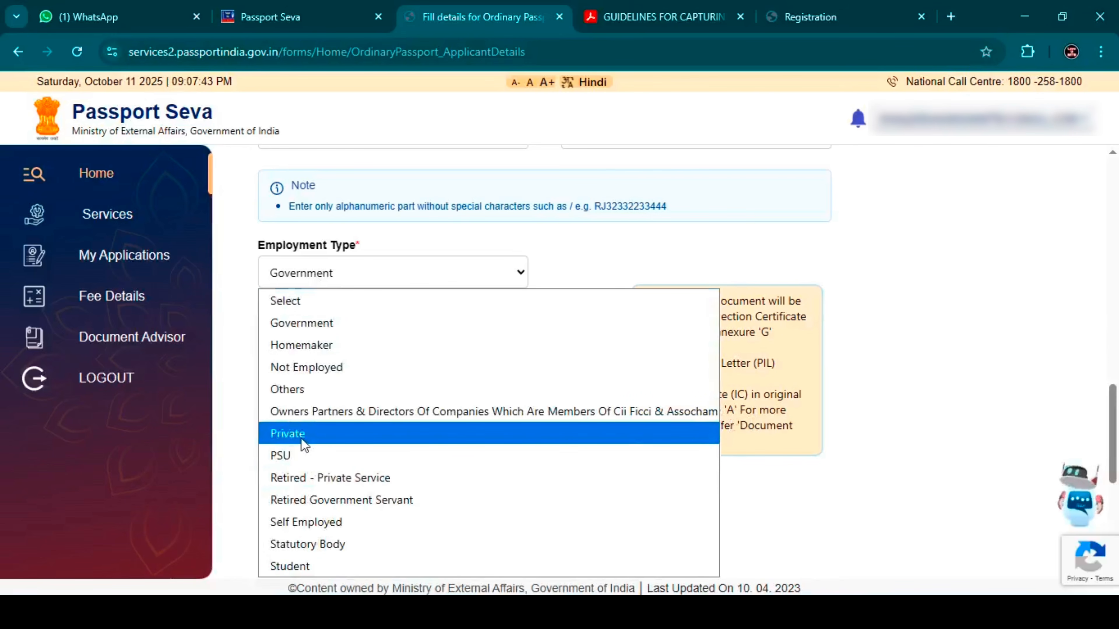
click(303, 437)
click(320, 275)
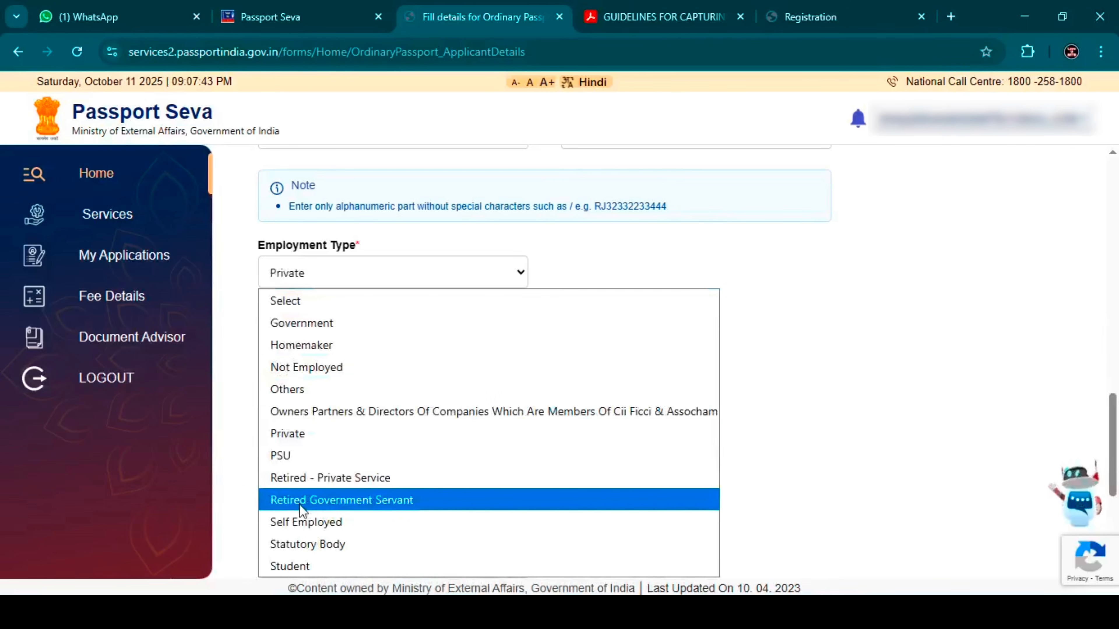
click(301, 566)
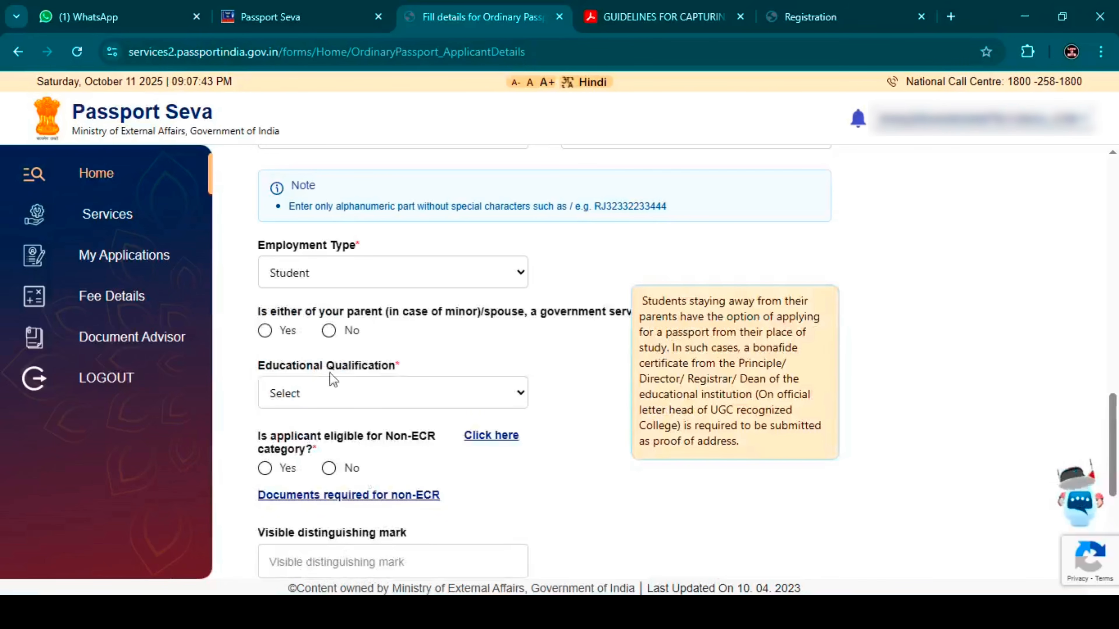
click(311, 275)
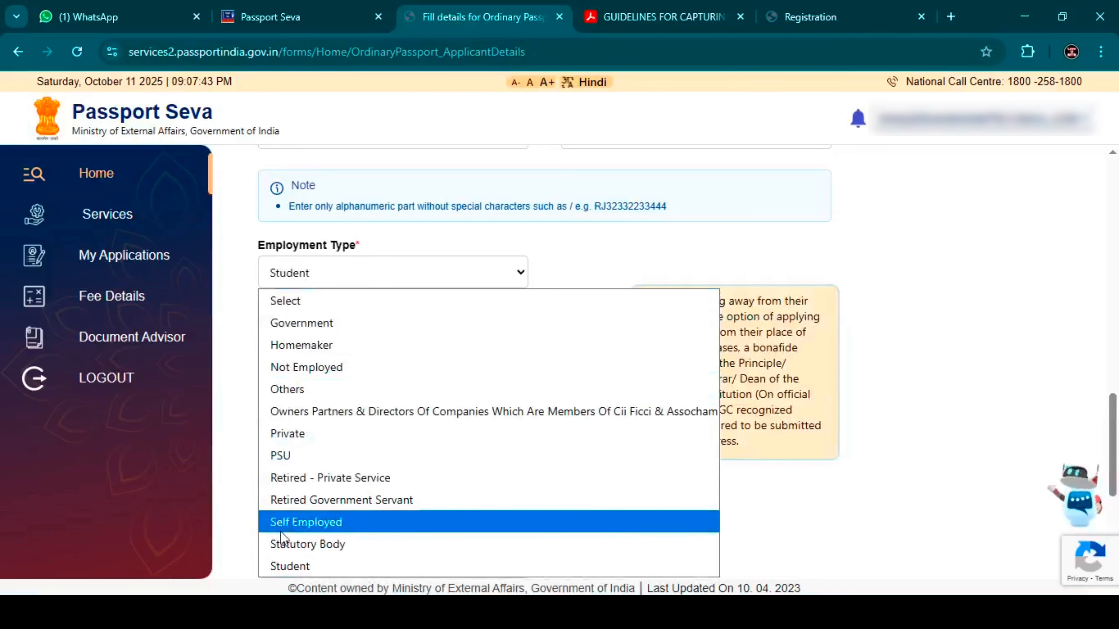
click(282, 528)
click(323, 284)
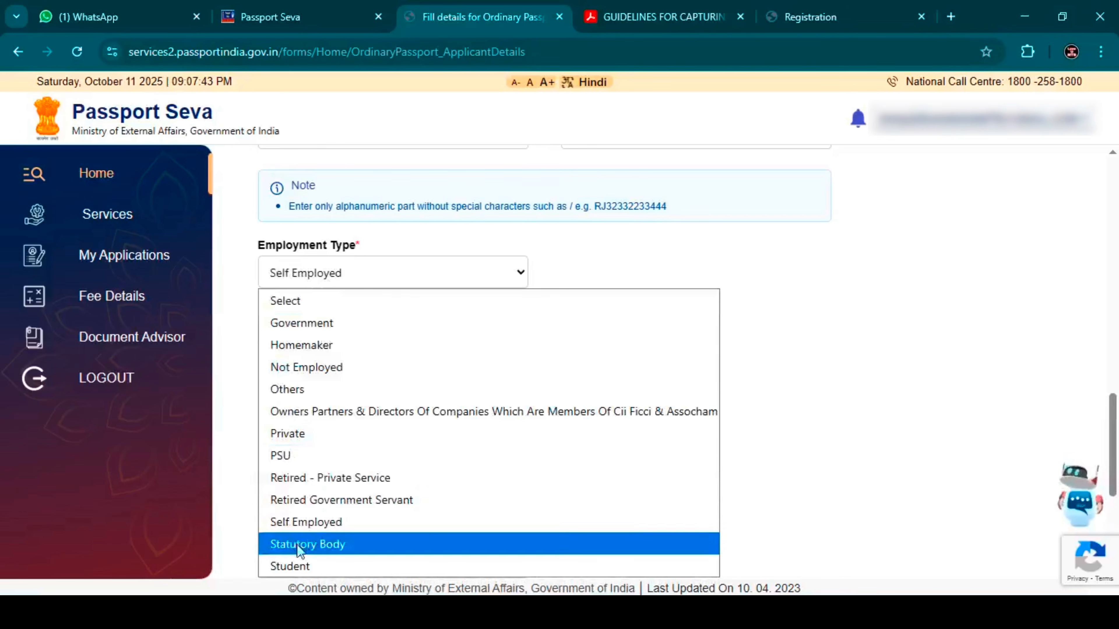
click(301, 565)
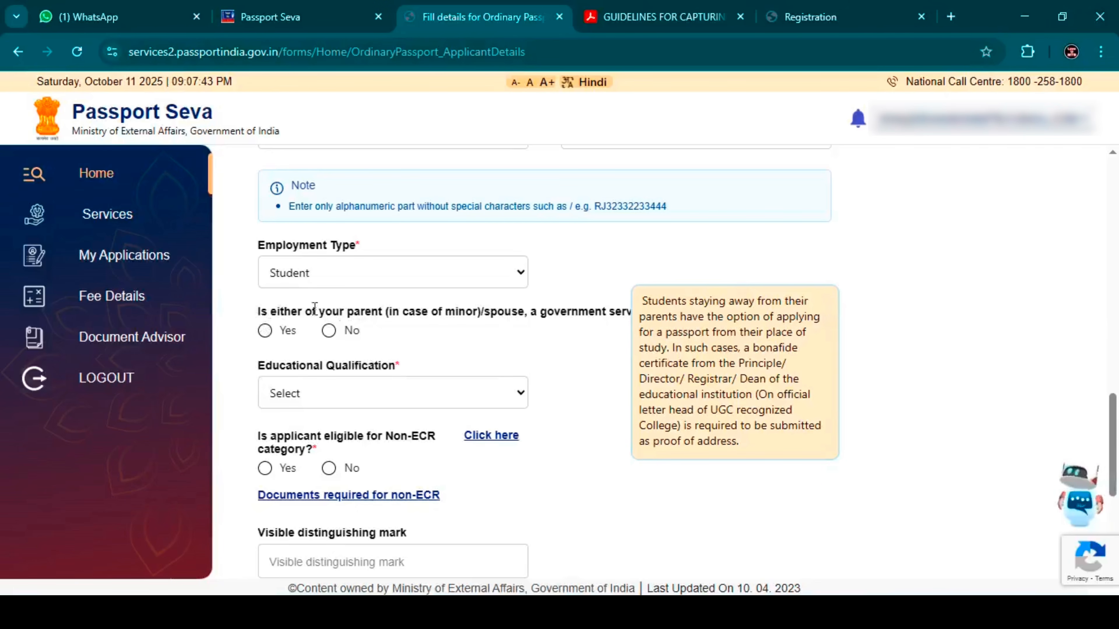
Step: Answer No to a parent or spouse being a government servant
click(329, 331)
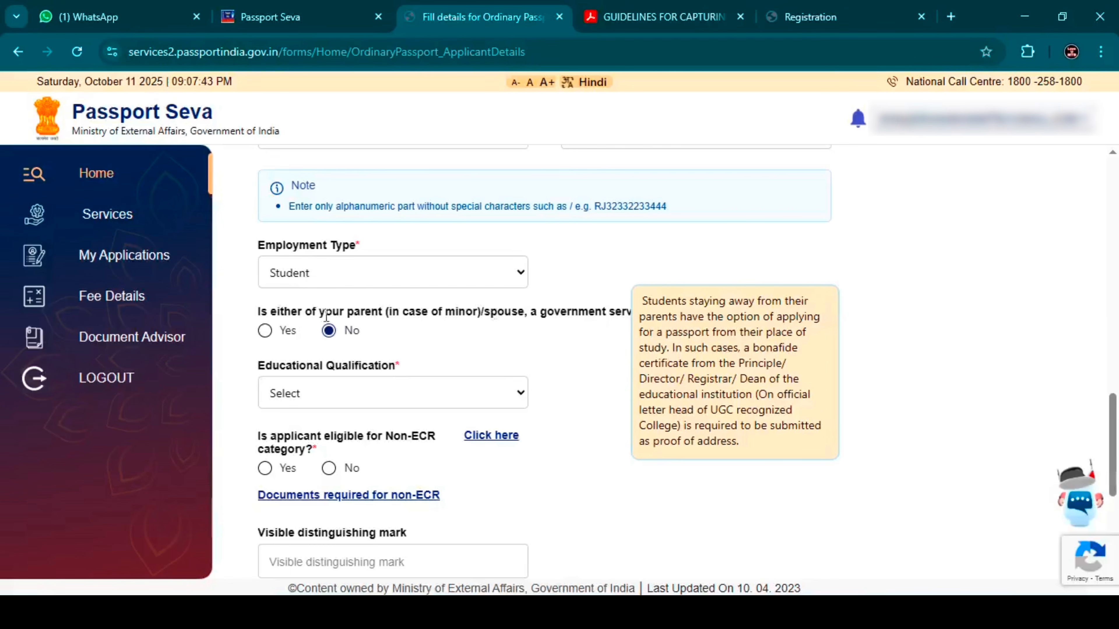
drag(258, 314, 670, 312)
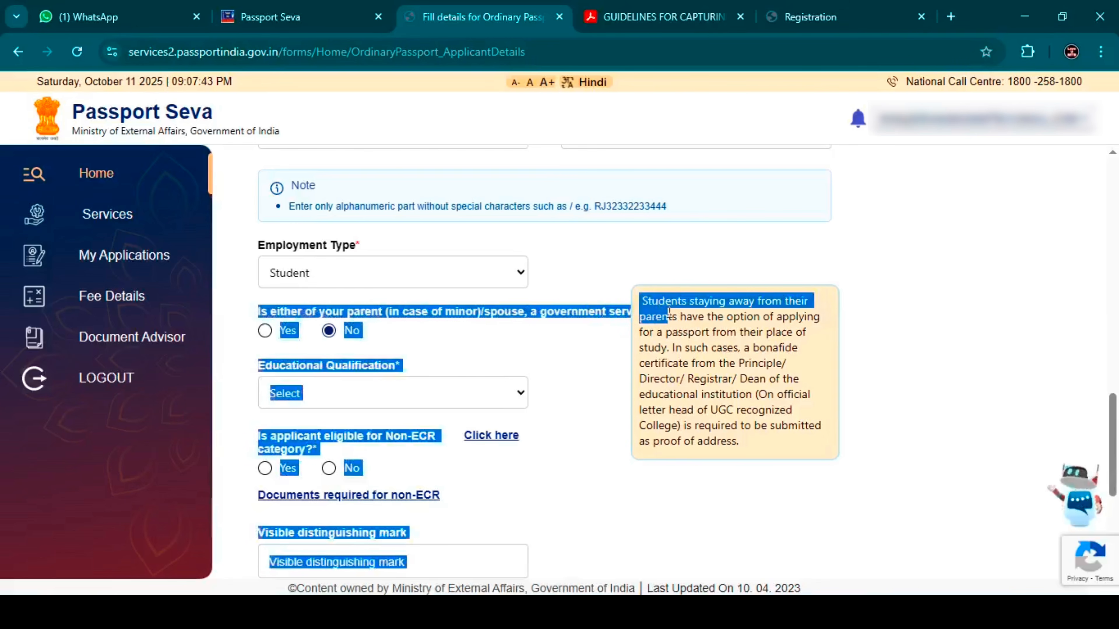
click(620, 322)
Step: Set Educational Qualification to 10th Pass And Above, making the applicant Non-ECR eligible
scroll(390, 323, down, 2)
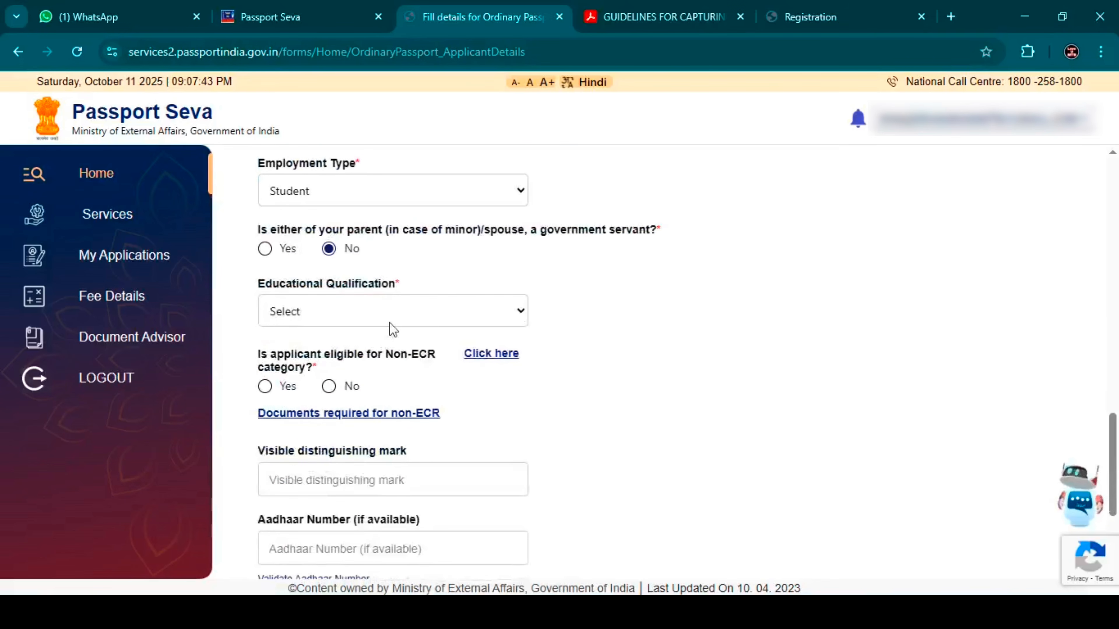
click(283, 311)
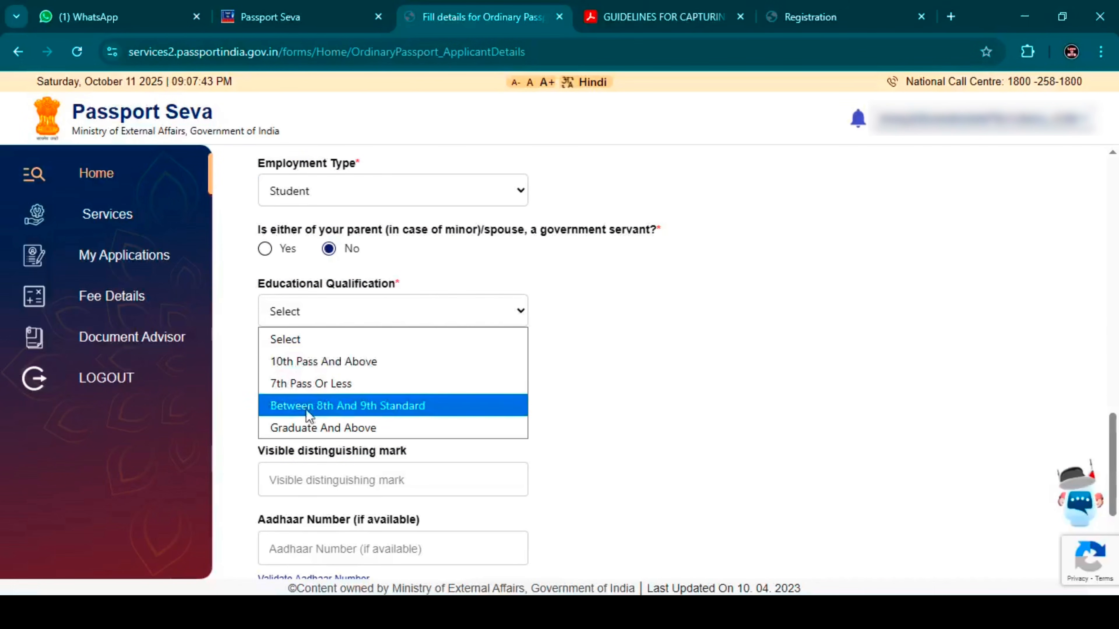
click(346, 364)
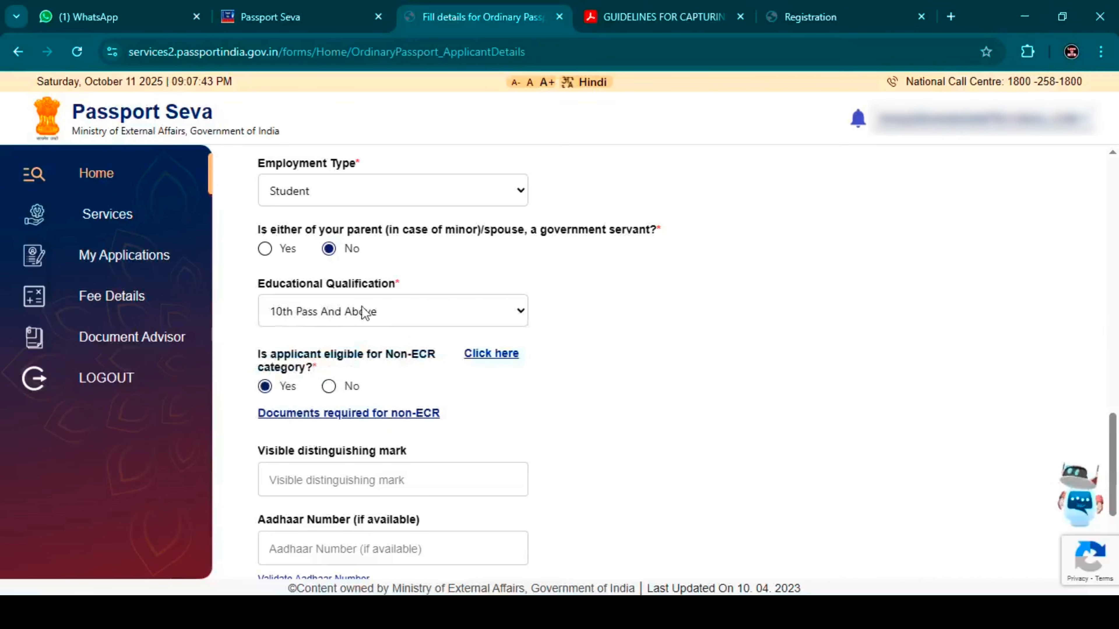
click(329, 324)
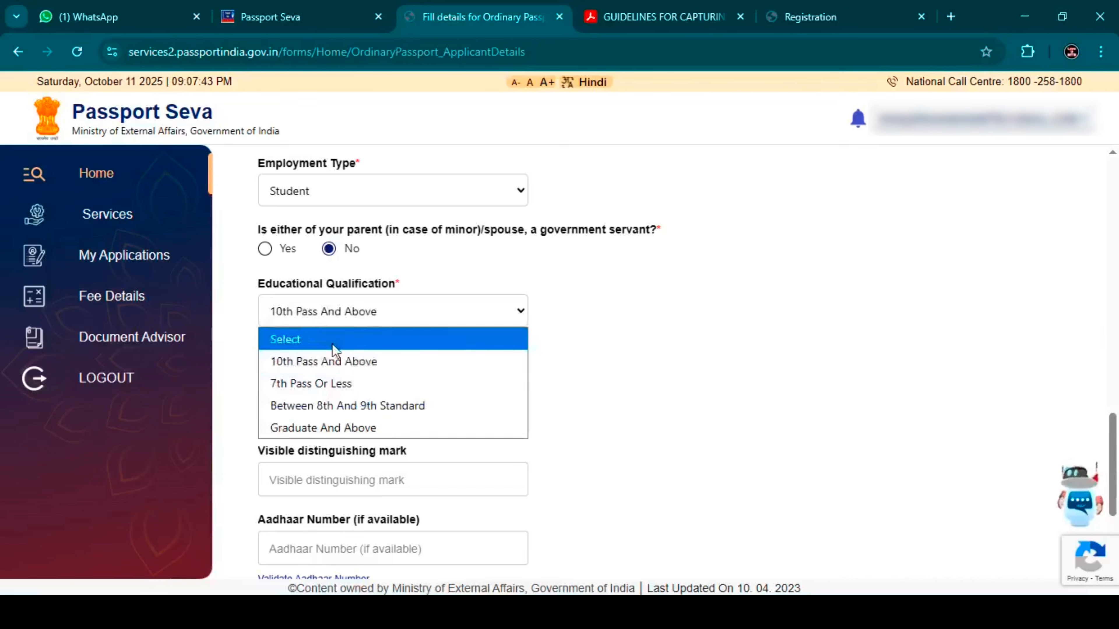
click(324, 386)
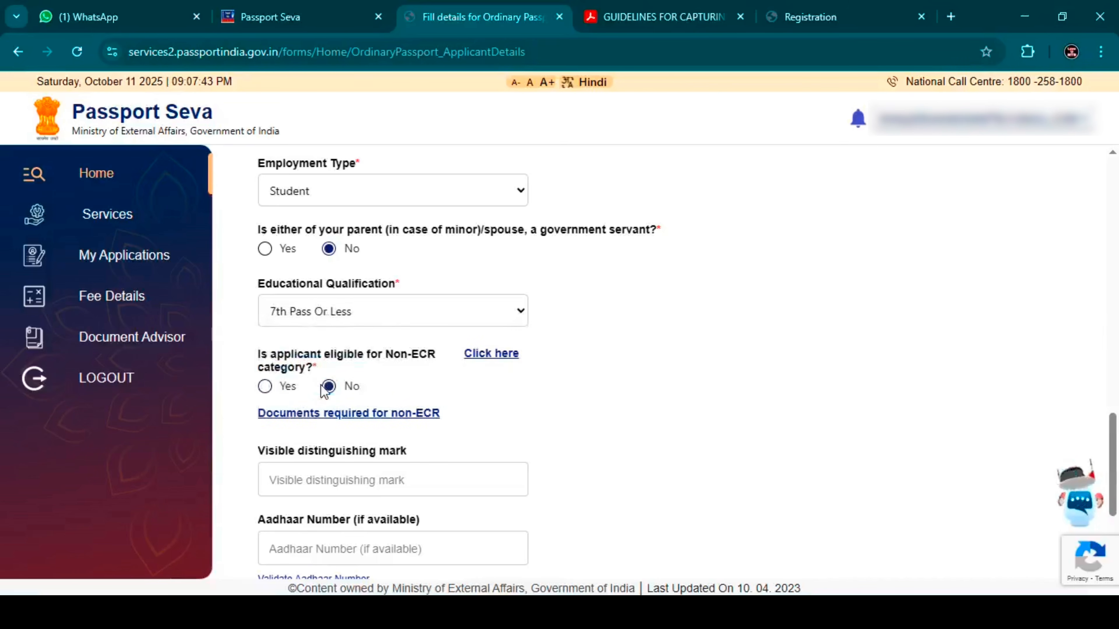
click(313, 308)
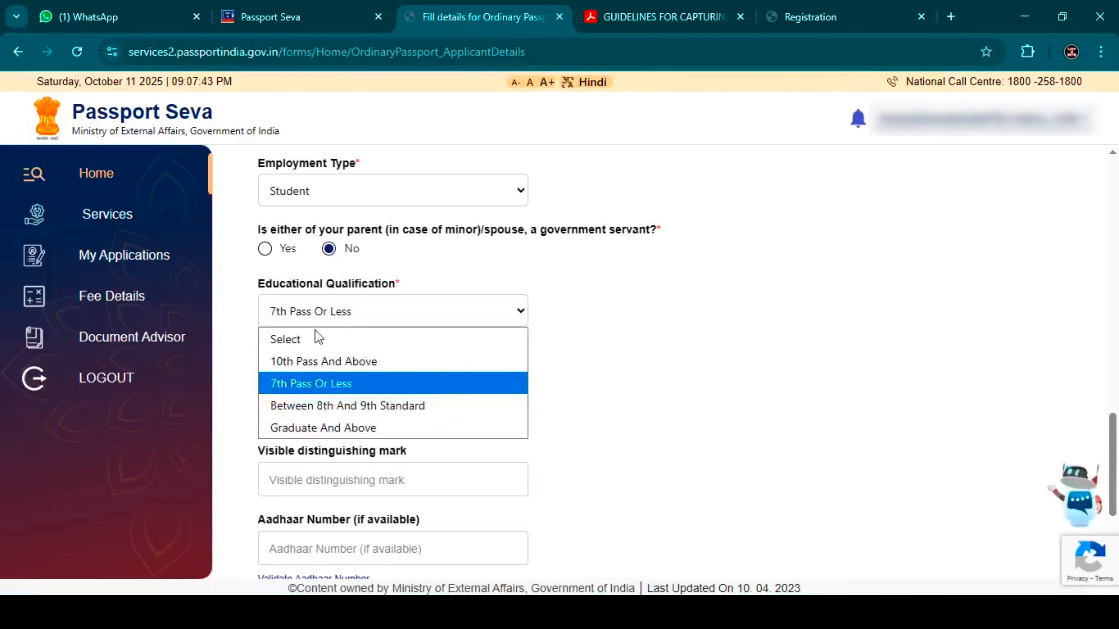
click(318, 360)
Step: Point out the Visible distinguishing mark and Aadhaar Number fields
scroll(349, 382, down, 4)
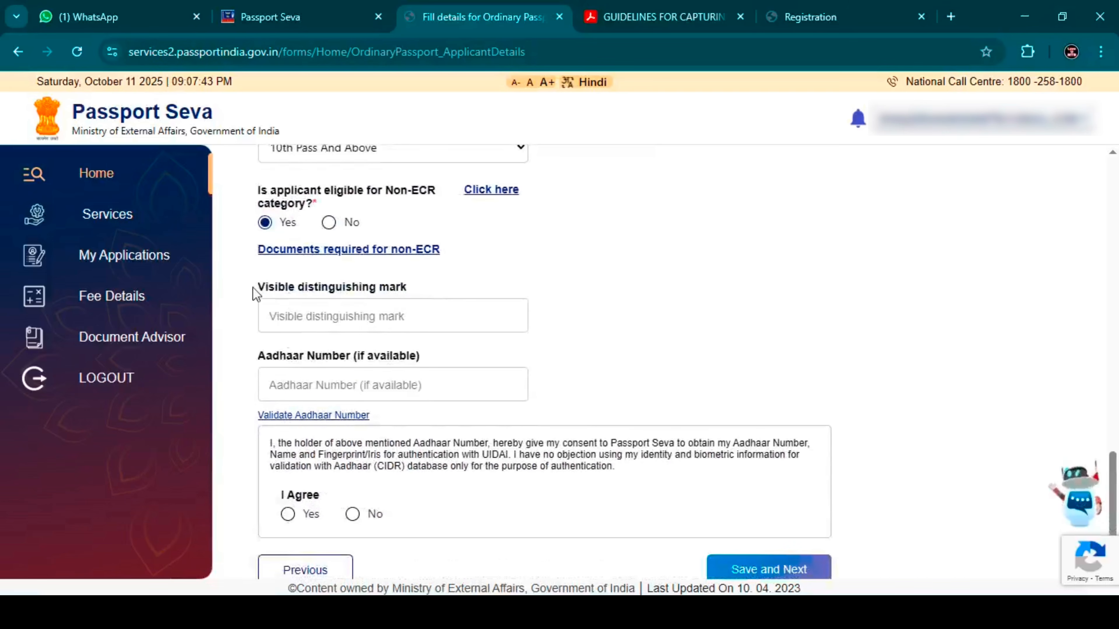
drag(256, 293, 414, 300)
click(422, 293)
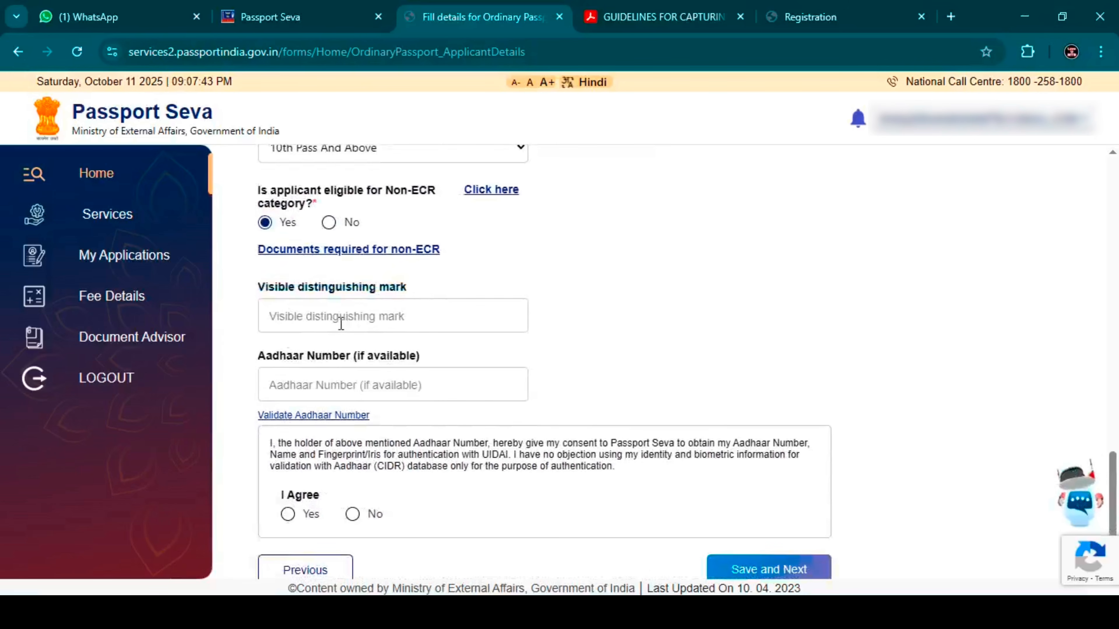
drag(257, 357, 425, 369)
click(433, 364)
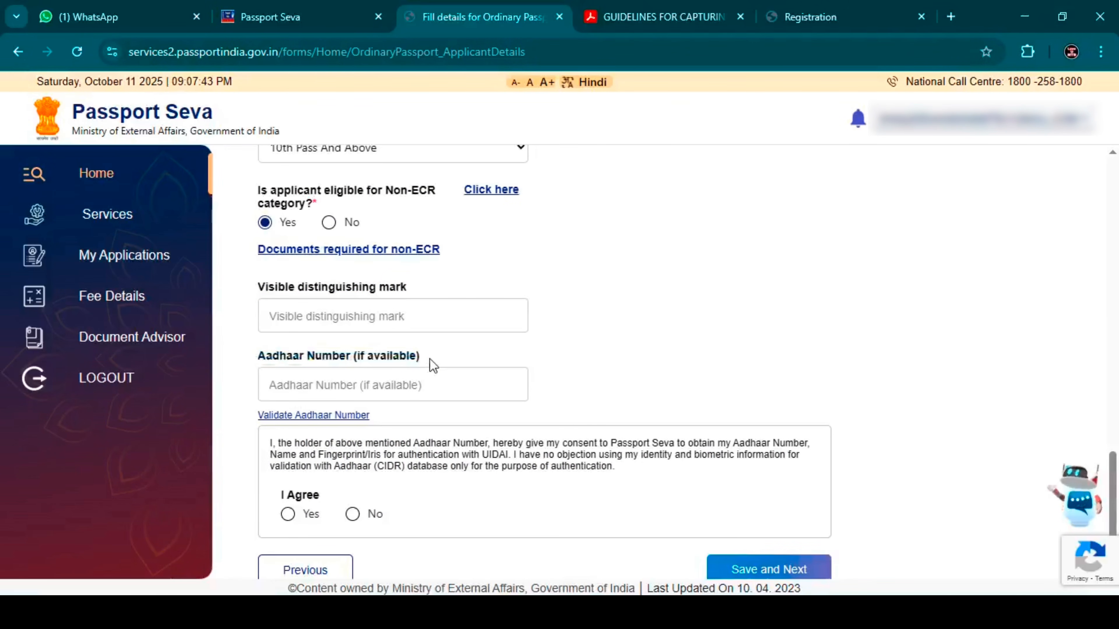
scroll(363, 388, down, 1)
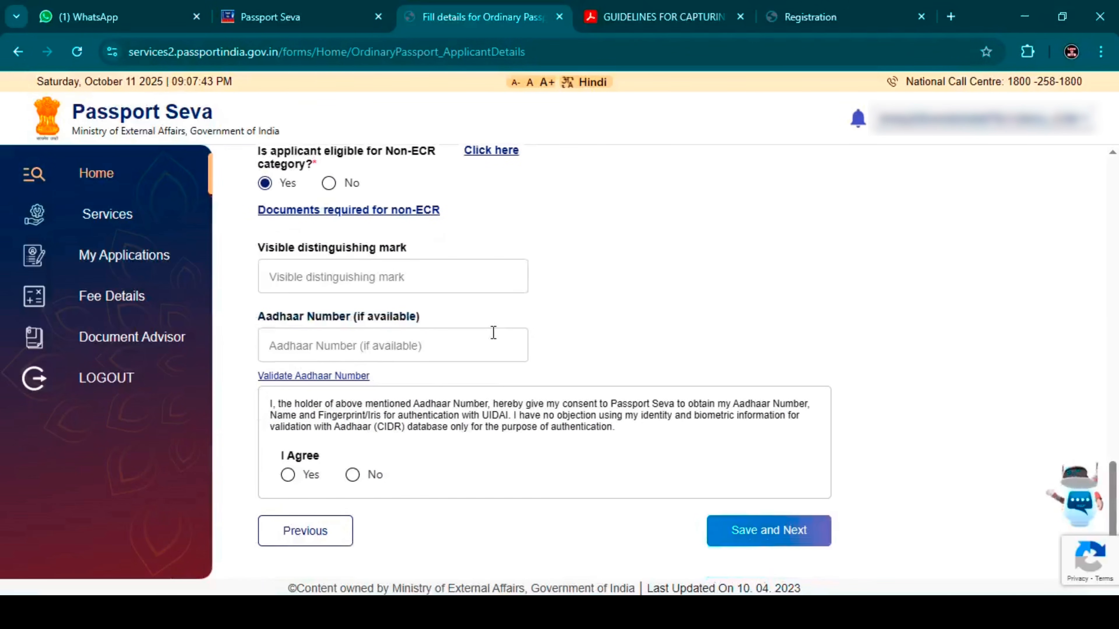
Step: Agree to the Aadhaar consent statement
click(290, 477)
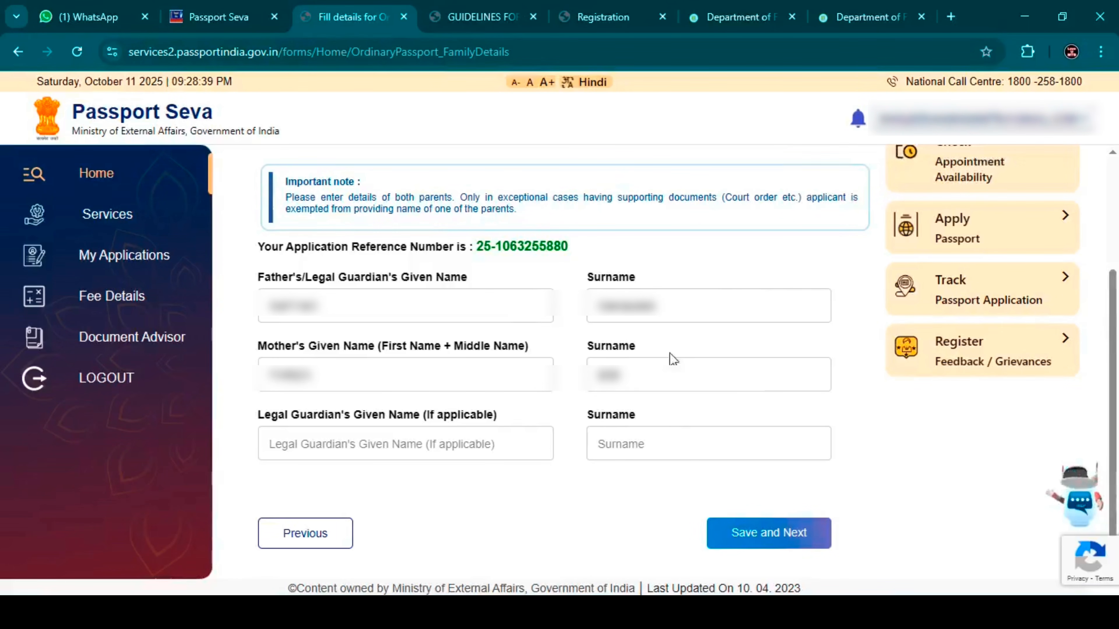
Step: Save the family details and review the present address fields on the address step
click(741, 535)
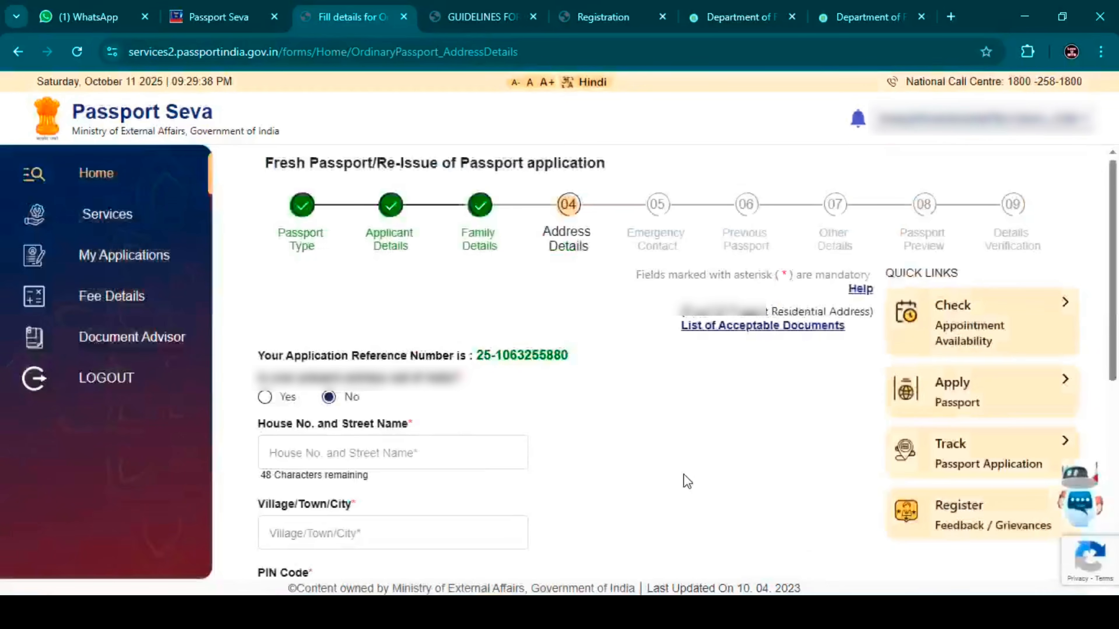
scroll(560, 390, down, 4)
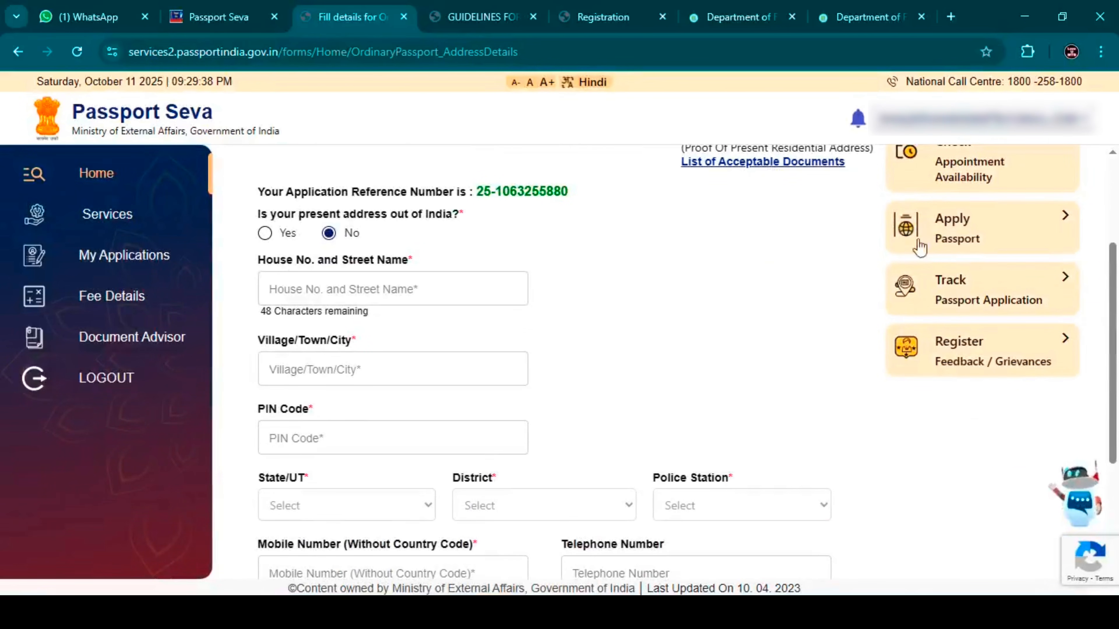
scroll(1113, 309, down, 1)
scroll(1113, 309, down, 1)
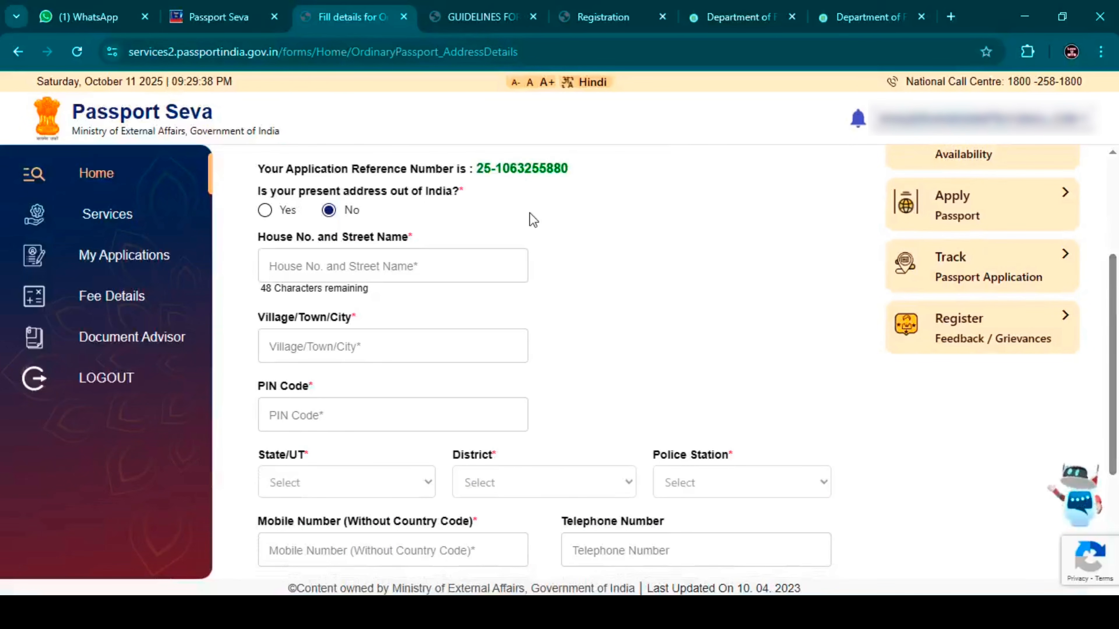
drag(258, 243, 418, 240)
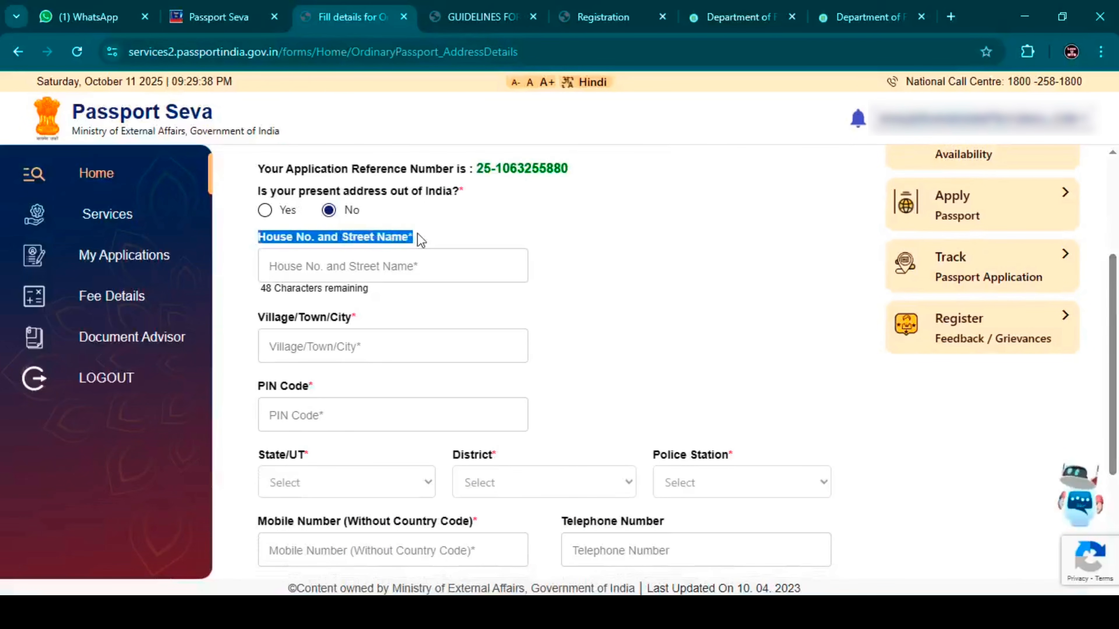
click(422, 243)
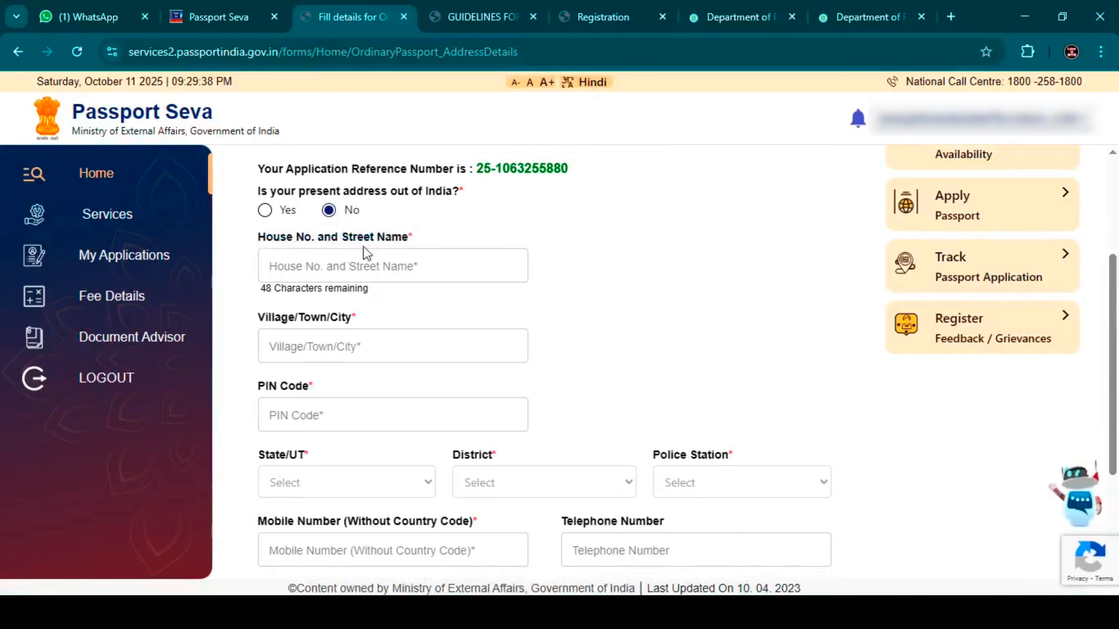
drag(259, 320, 367, 322)
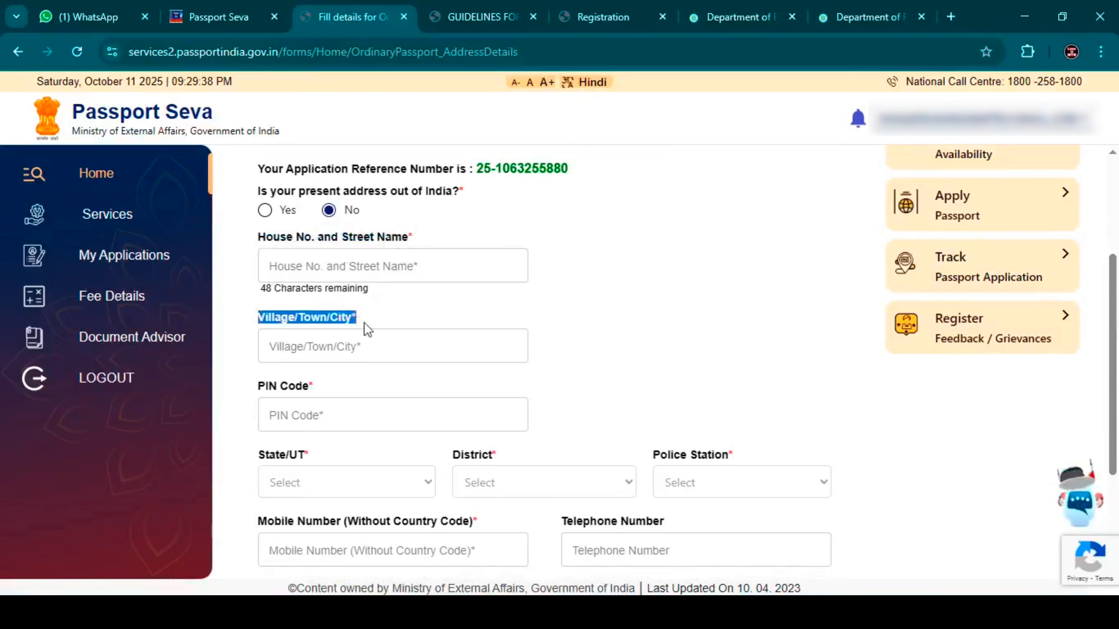
click(370, 321)
scroll(377, 313, down, 1)
scroll(378, 313, down, 1)
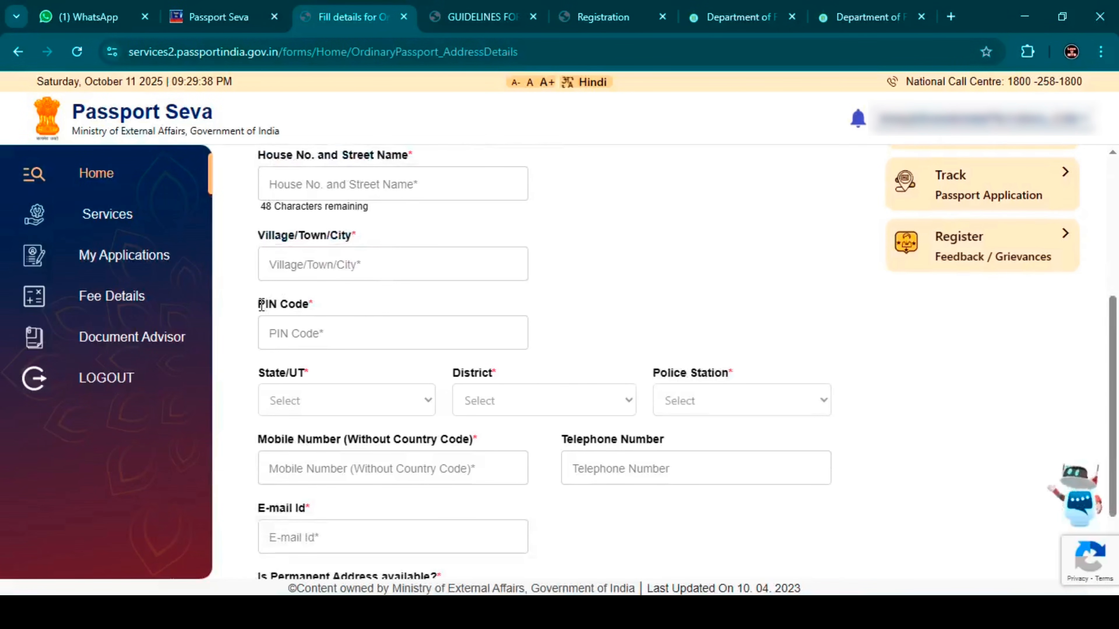
drag(261, 306, 302, 311)
scroll(349, 300, down, 2)
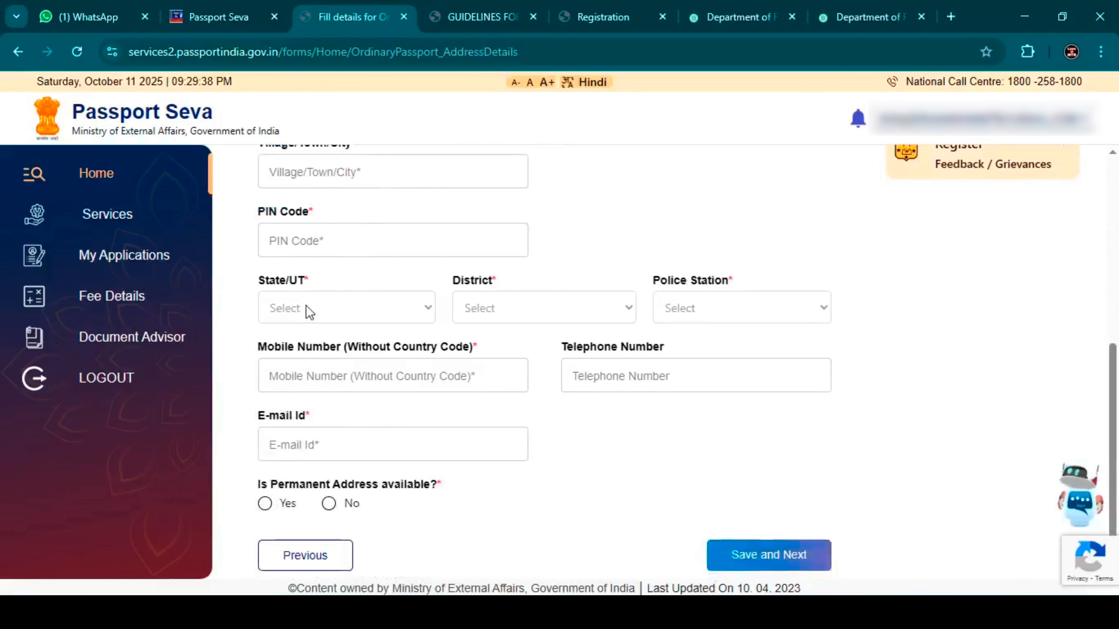
Step: Enter PIN 736146 and select West Bengal, Cooch Behar and MATHABHANGA police station
click(309, 255)
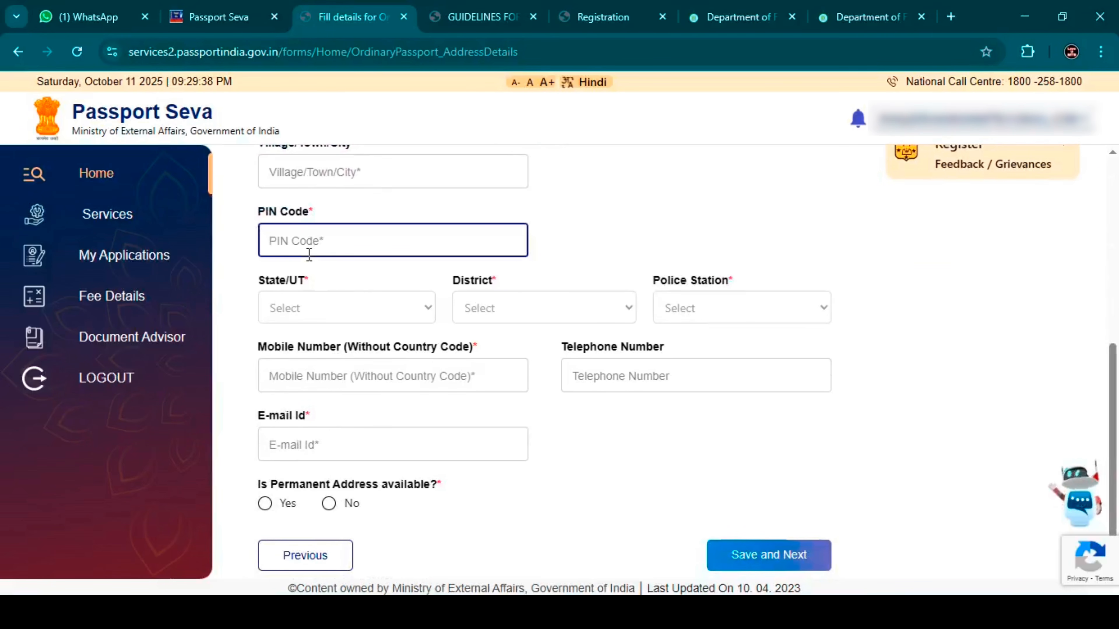
text(73614)
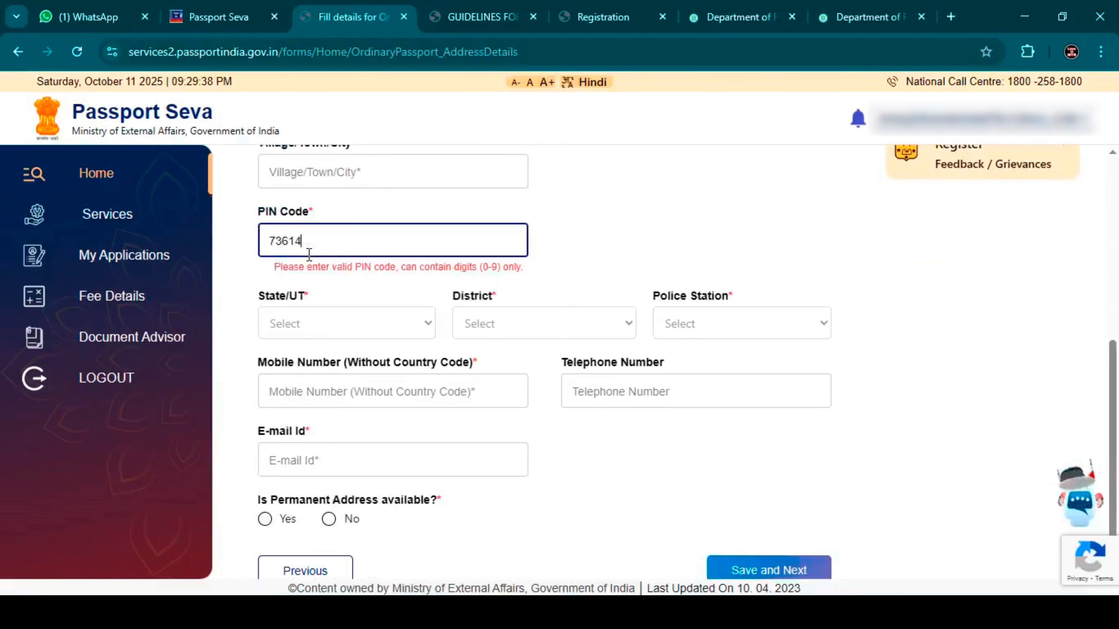
text(6)
click(262, 318)
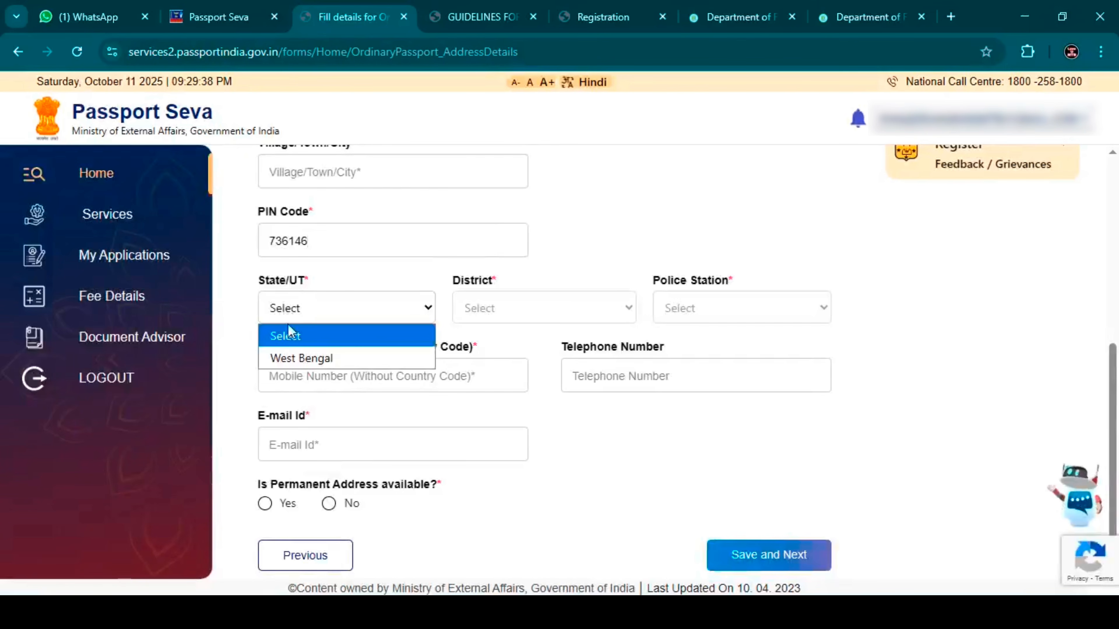
click(299, 358)
click(480, 309)
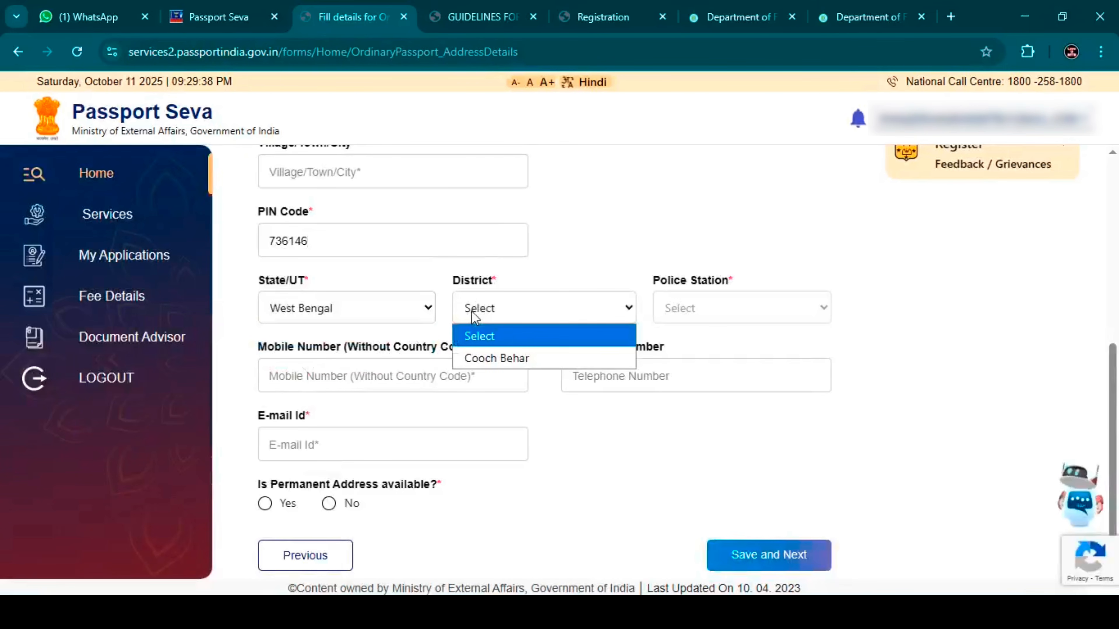
click(481, 360)
click(694, 307)
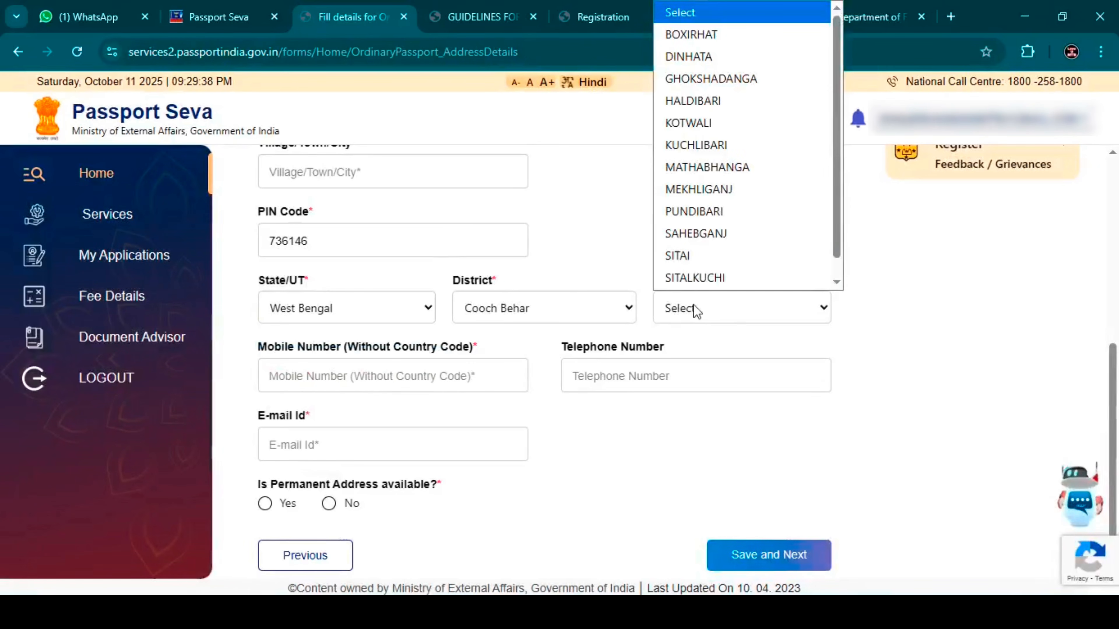
click(717, 169)
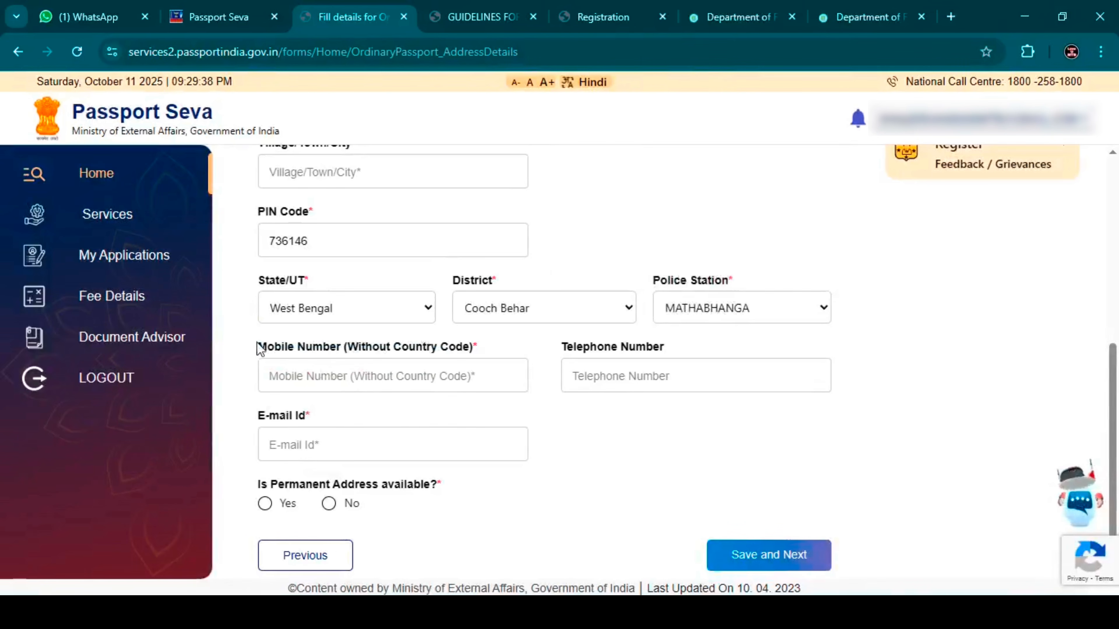
Step: Mark the permanent address as available and same as present, then save the address details
drag(260, 348, 499, 355)
click(542, 366)
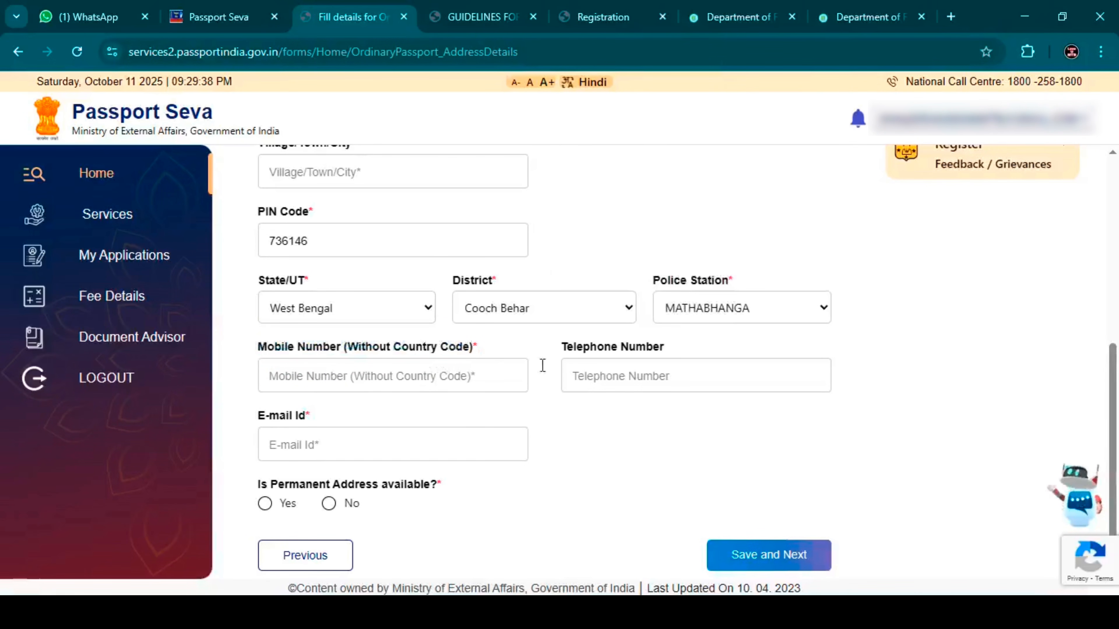
drag(258, 422, 353, 425)
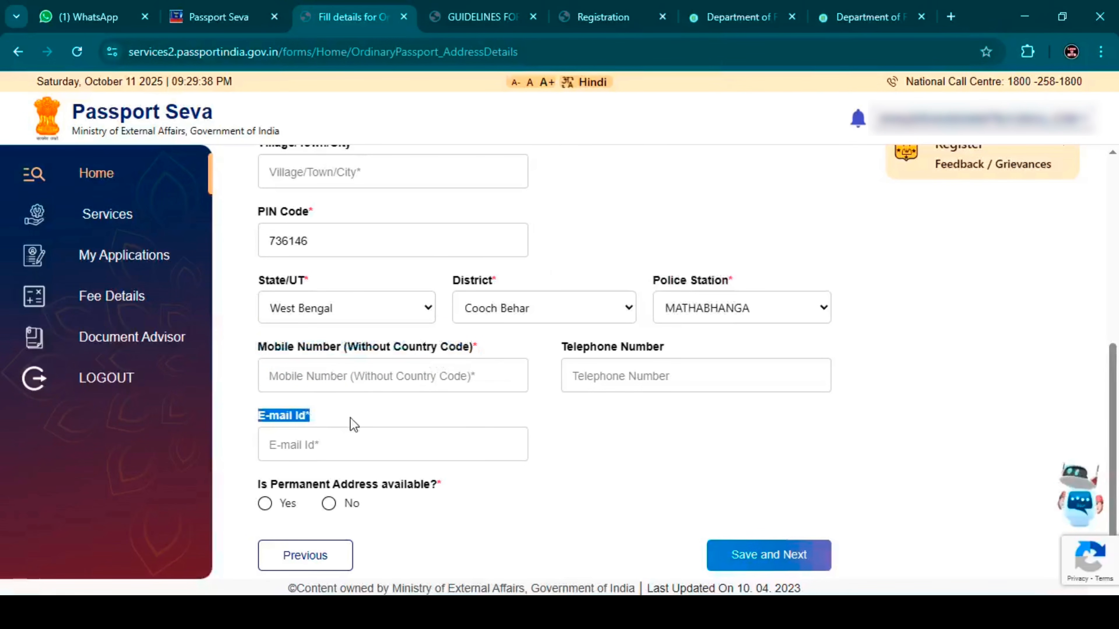
click(386, 416)
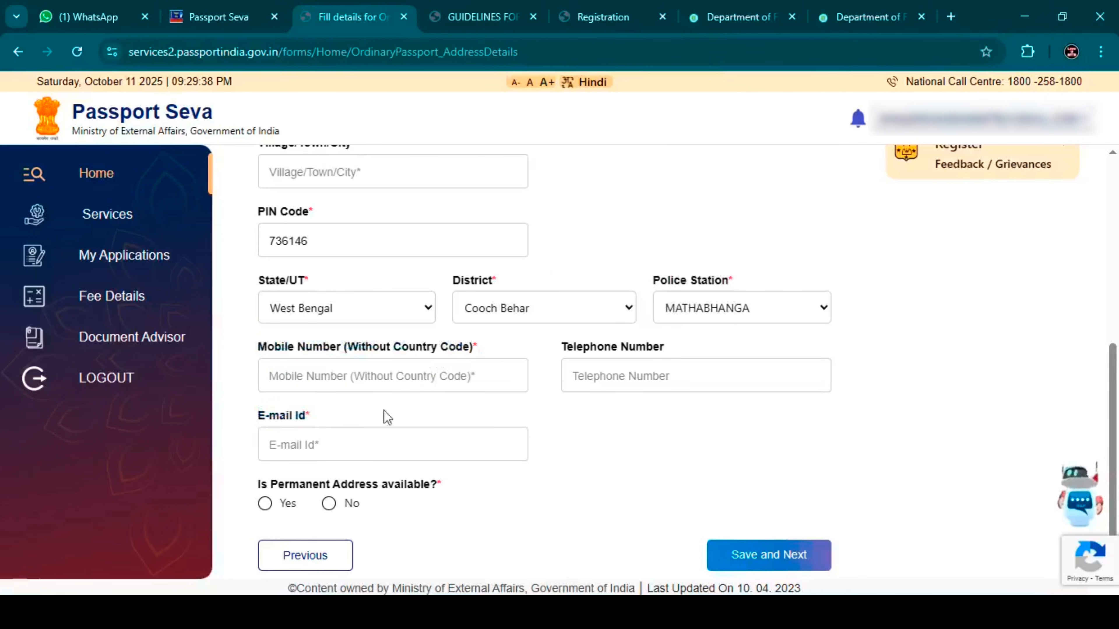
click(265, 503)
scroll(340, 507, down, 1)
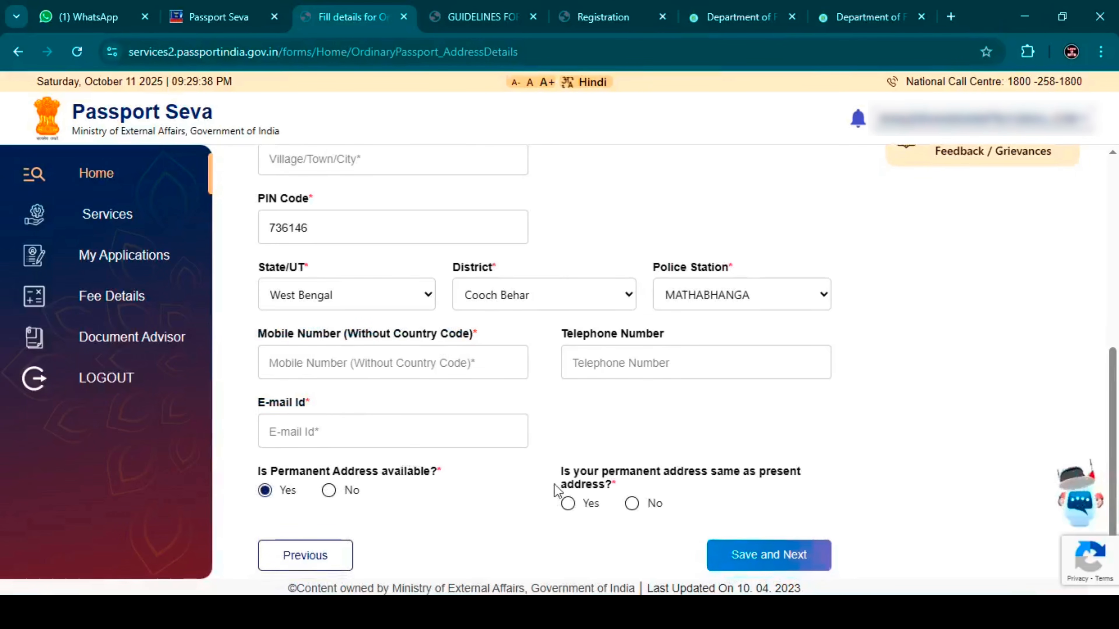
click(568, 503)
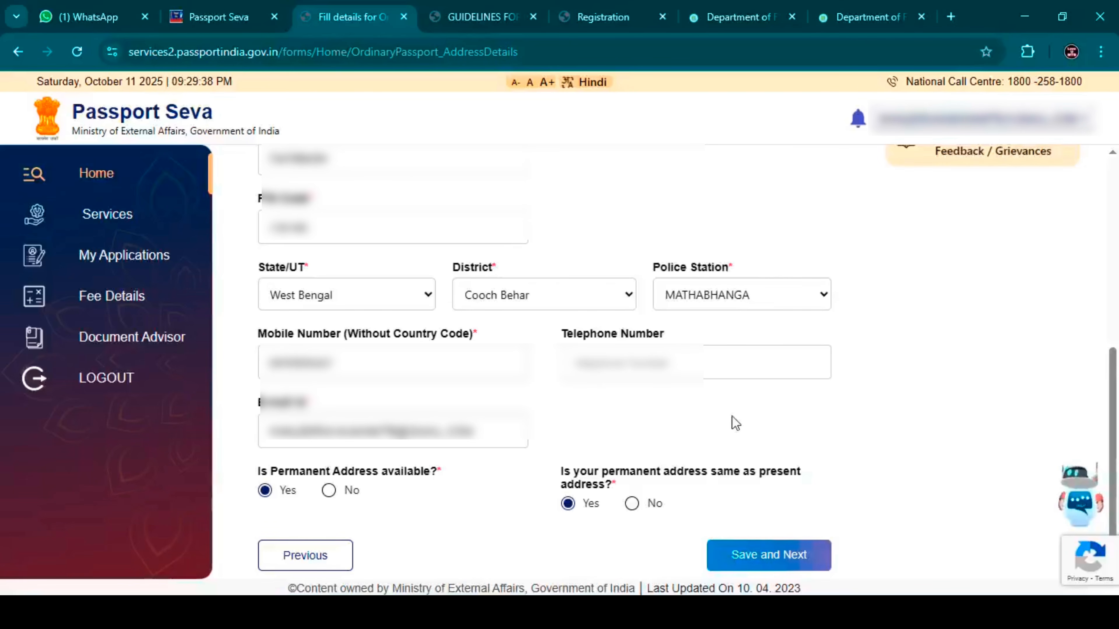
click(760, 564)
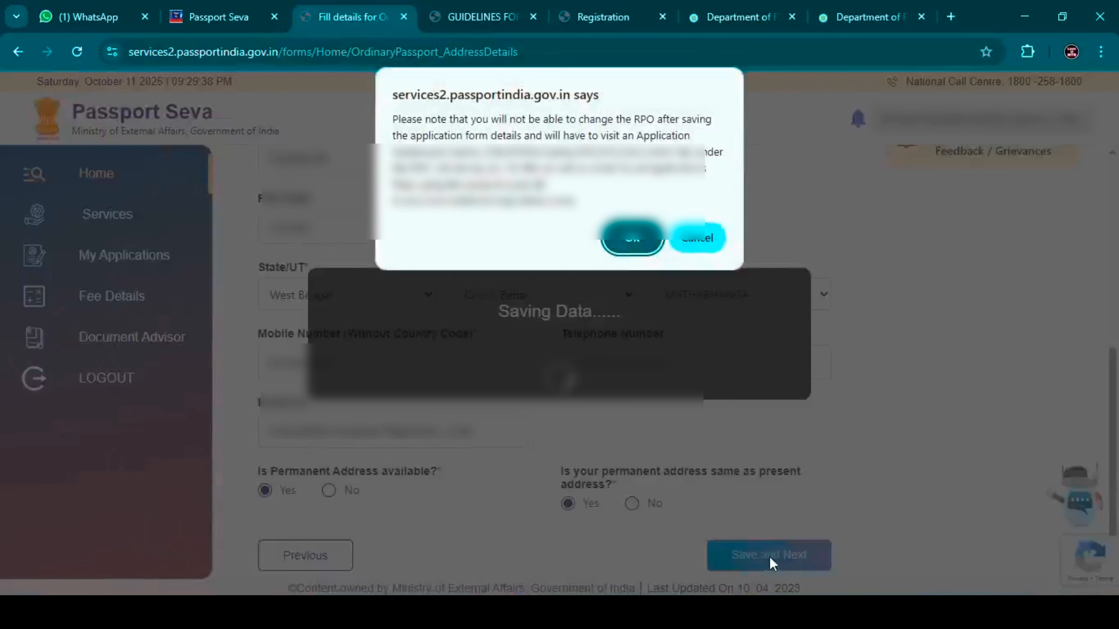
Step: Accept the RPO warning, decline browser address saving, and save the Emergency Contact step
click(632, 240)
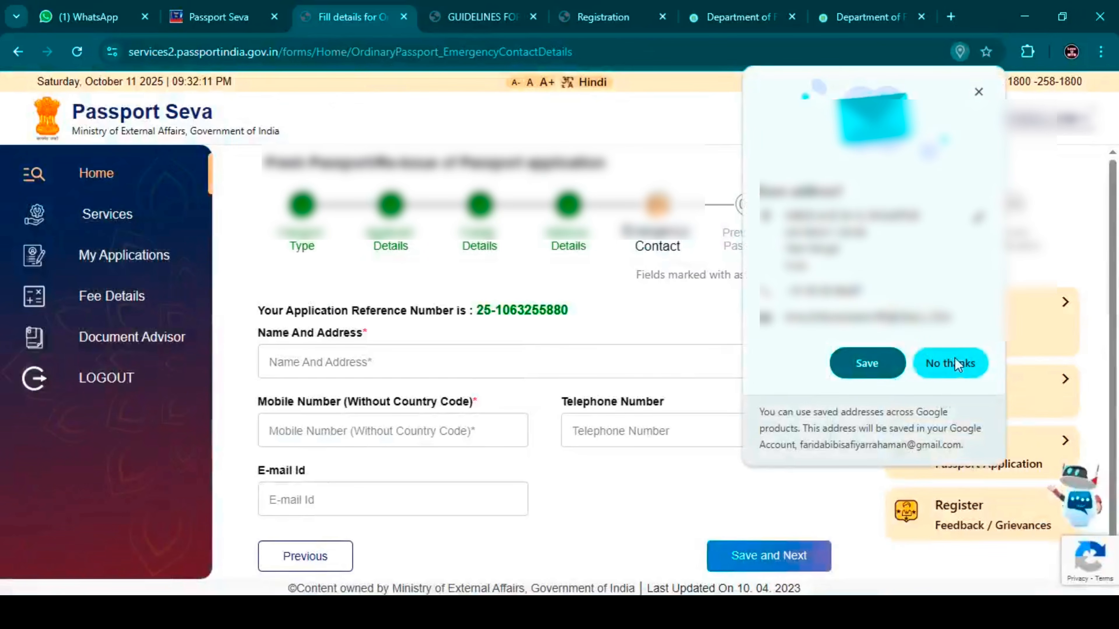
click(947, 363)
scroll(564, 391, down, 1)
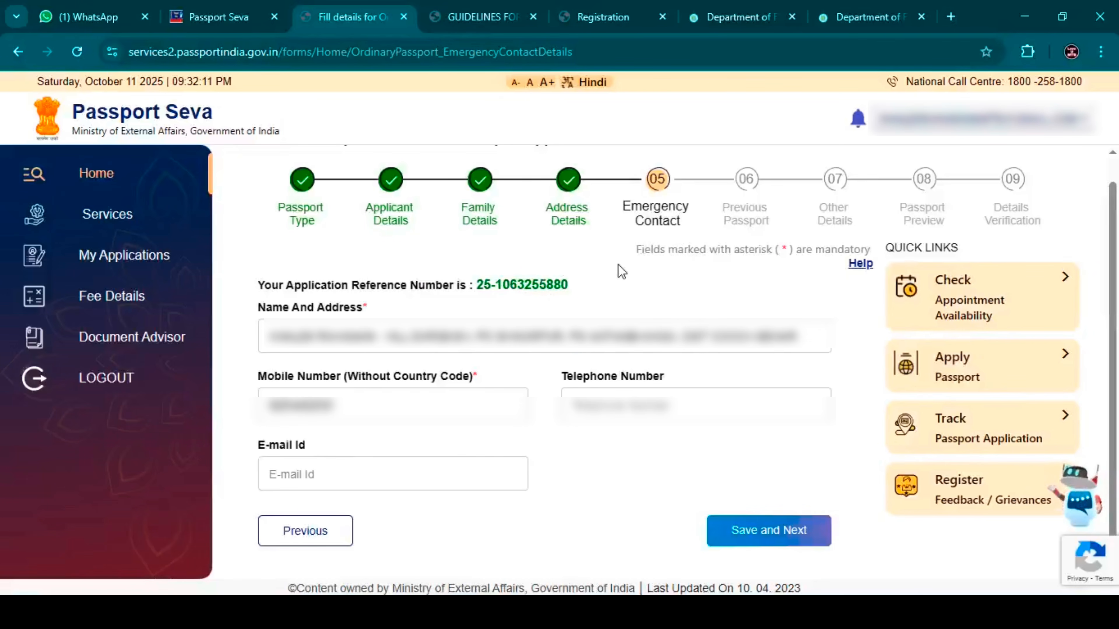
drag(623, 206, 681, 225)
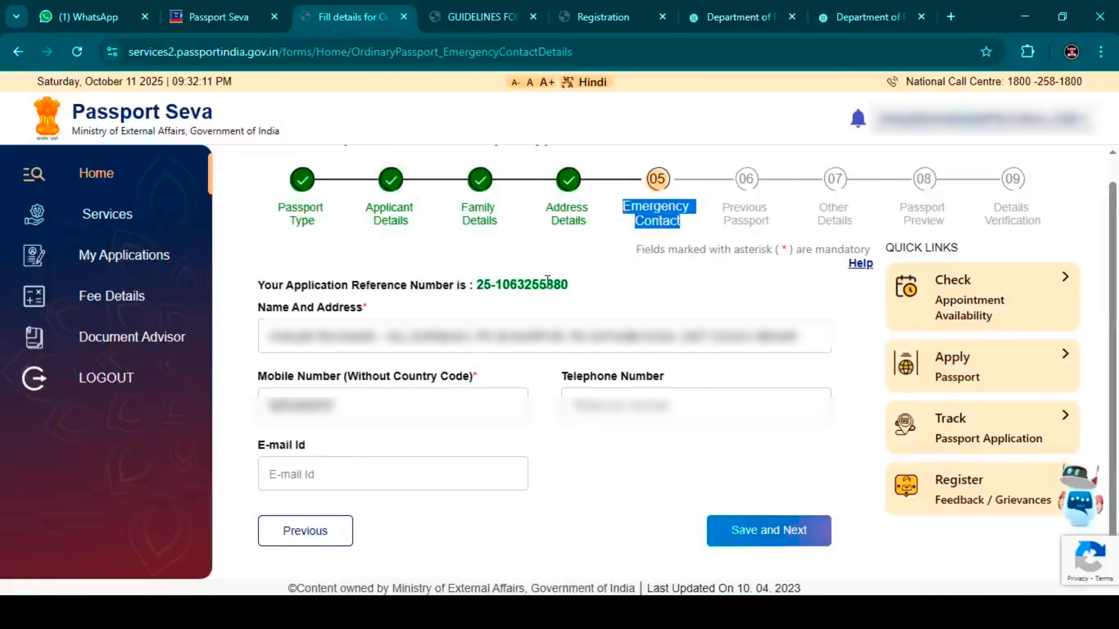
click(593, 318)
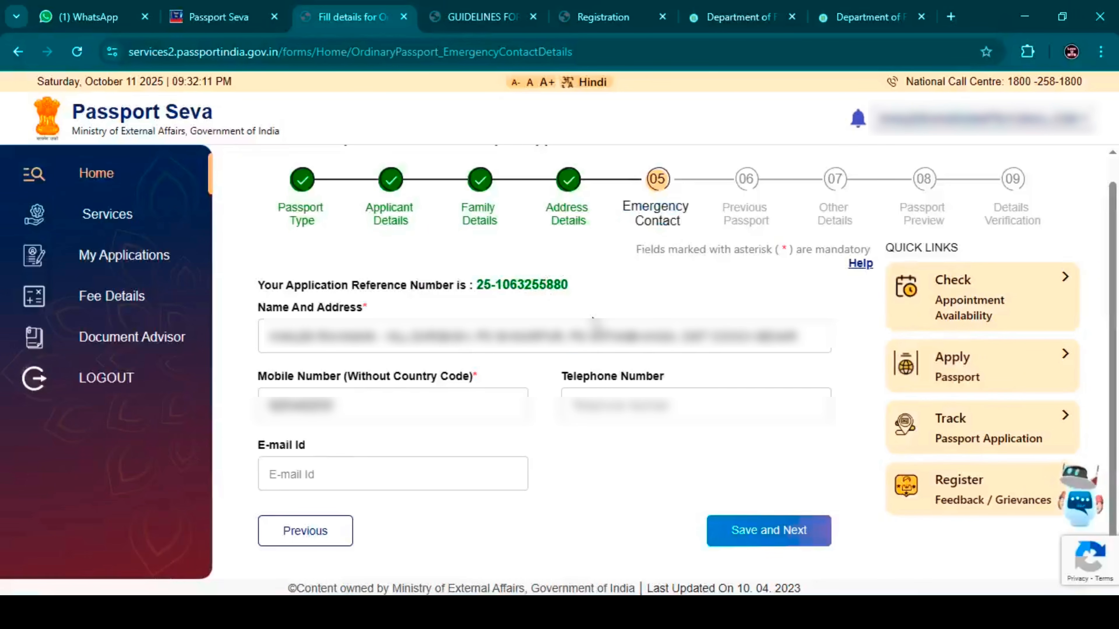
click(748, 533)
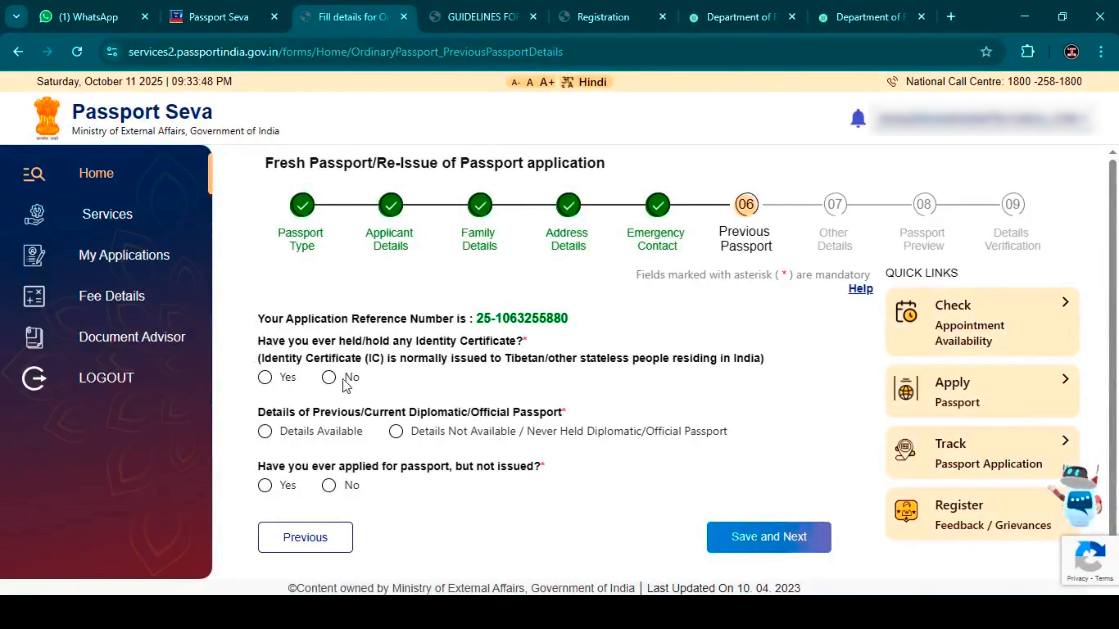
Step: Answer No to identity certificate, diplomatic/official passport and unissued application questions, then save
click(329, 379)
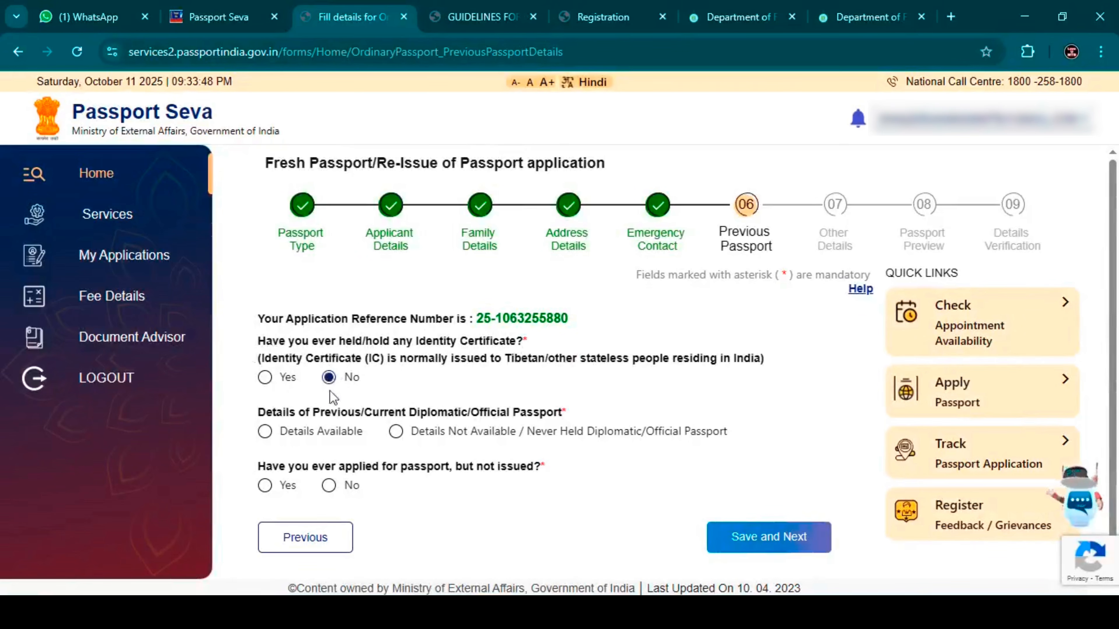
click(396, 432)
click(328, 486)
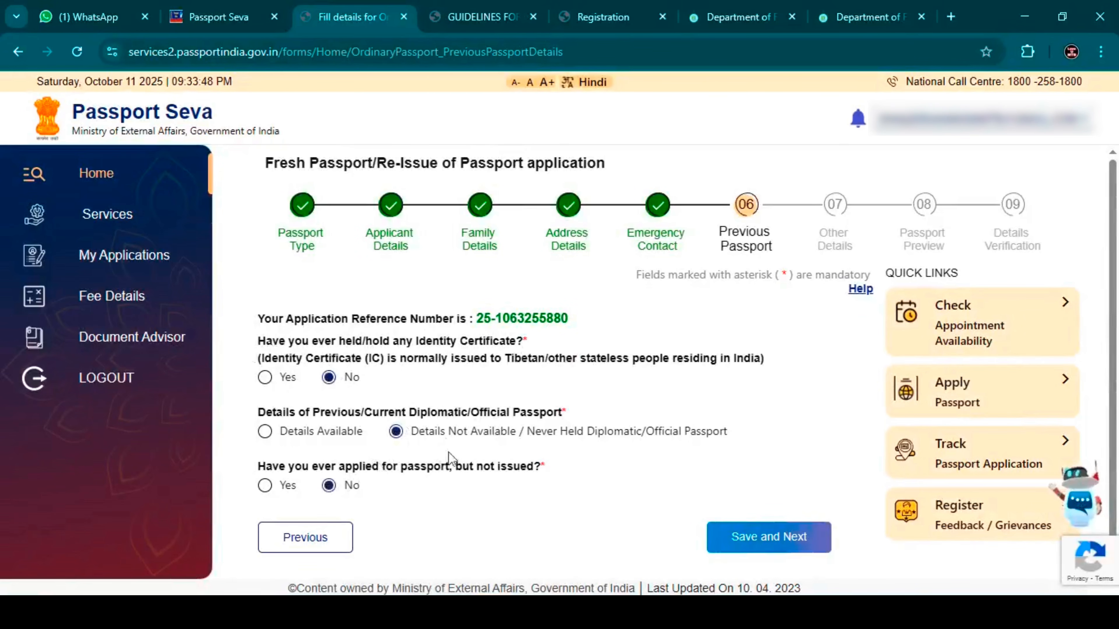
click(769, 546)
Step: Answer No to criminal proceedings, warrants, departure prohibition, conviction, and passport impounded or revoked
scroll(639, 426, down, 2)
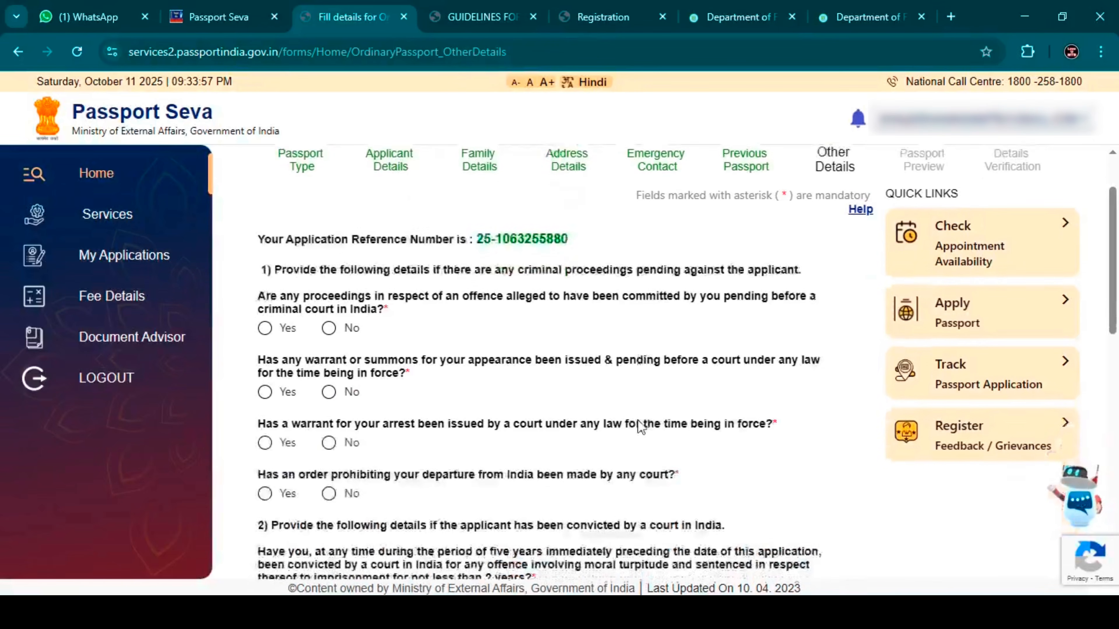
click(330, 326)
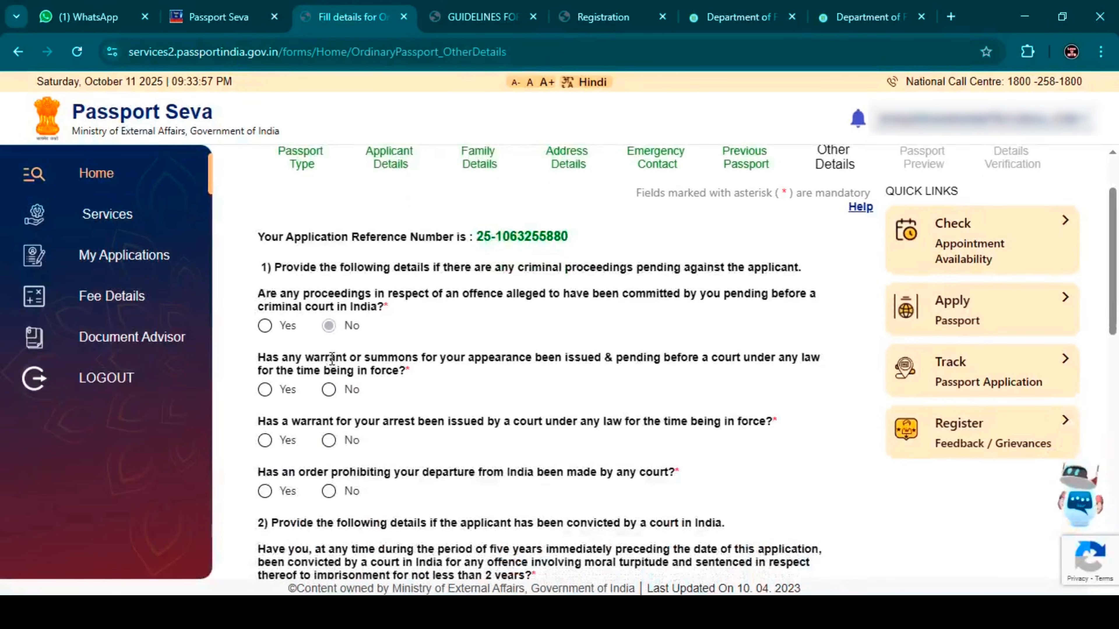
click(329, 390)
click(329, 441)
scroll(345, 422, down, 1)
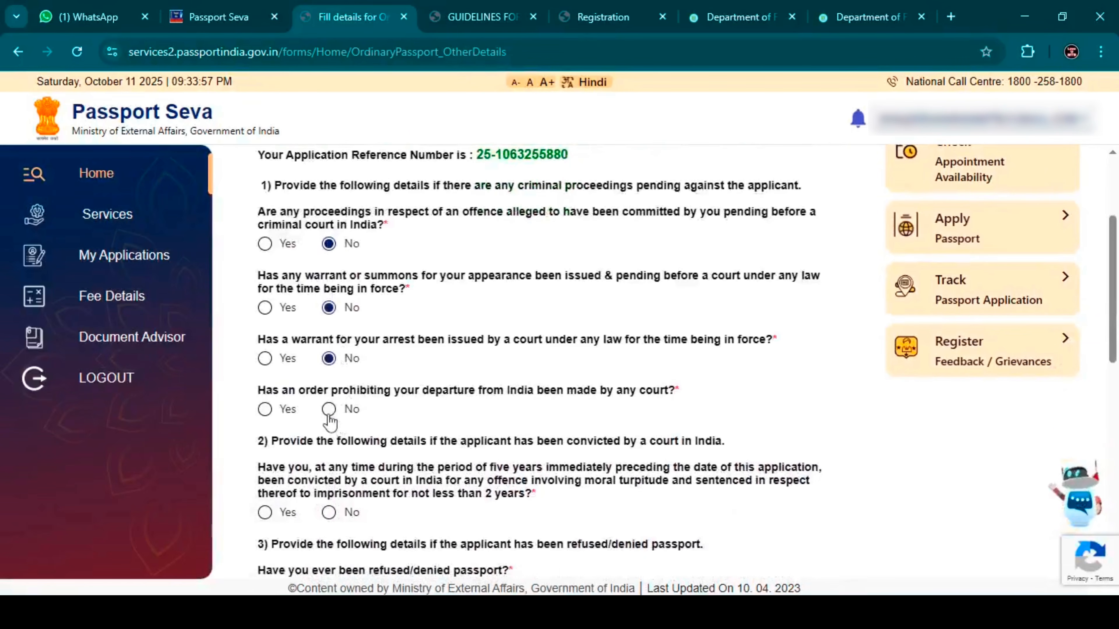
click(329, 409)
scroll(330, 415, down, 2)
click(329, 431)
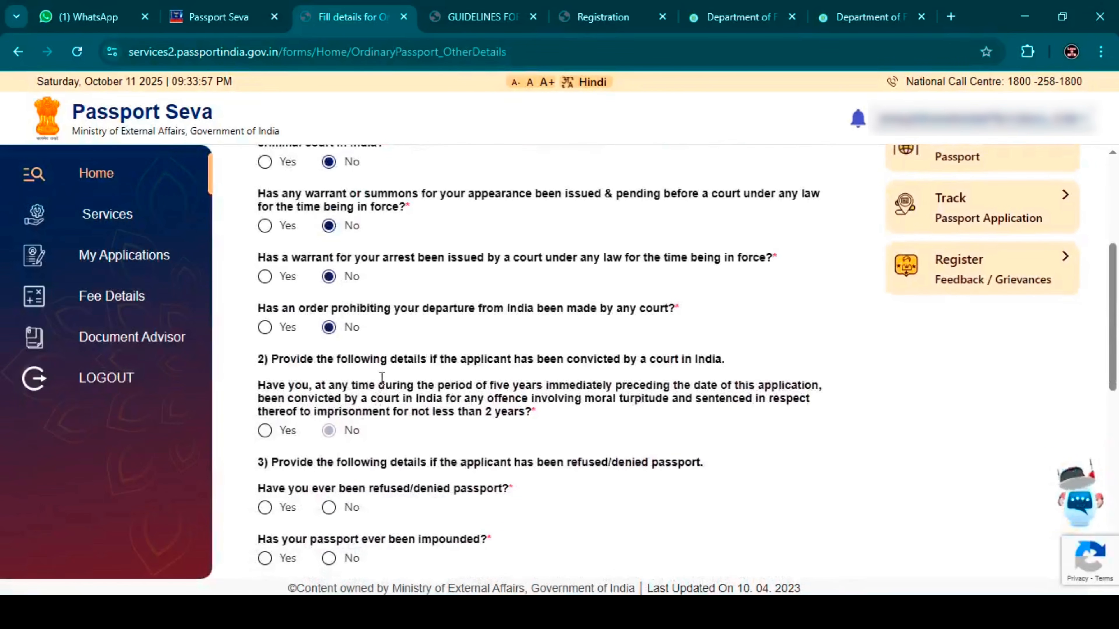
scroll(335, 434, down, 2)
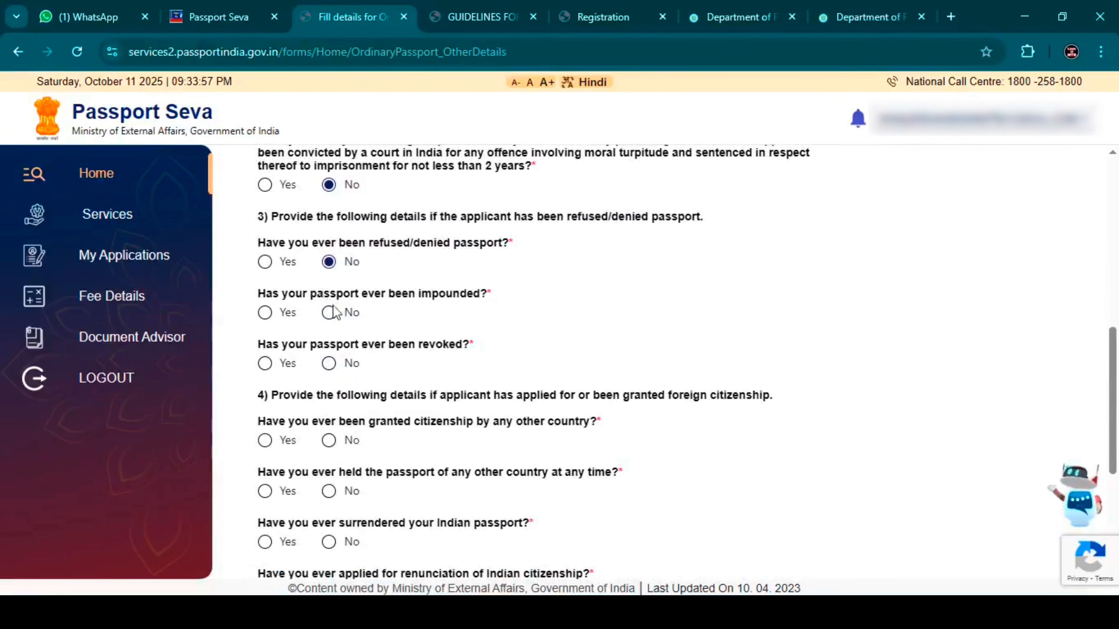
click(329, 312)
click(329, 364)
Step: Answer No to foreign citizenship, surrender, renunciation, Emergency Certificate, deportation and repatriation questions, then save
scroll(331, 376, down, 1)
scroll(331, 377, down, 2)
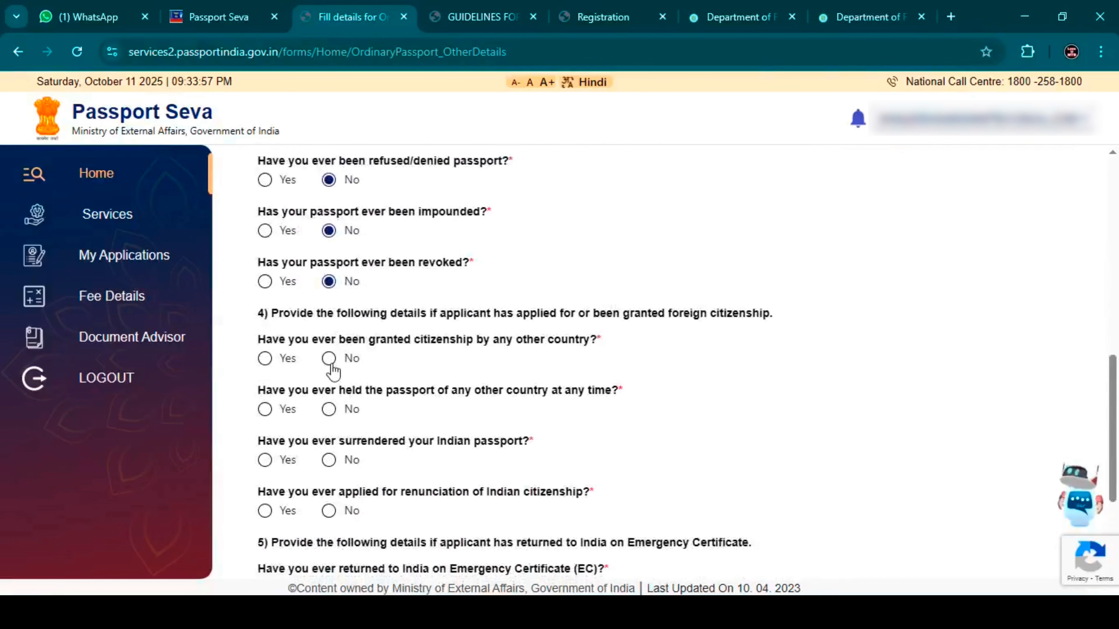
click(330, 360)
click(329, 410)
scroll(342, 396, down, 2)
click(329, 378)
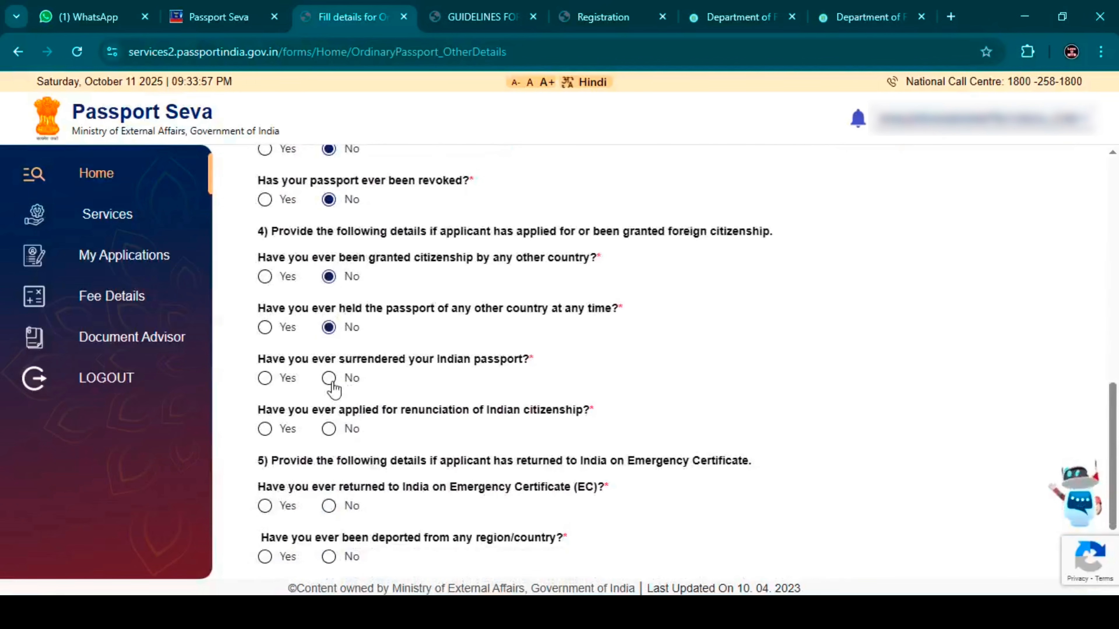
scroll(333, 380, down, 2)
click(329, 328)
click(329, 405)
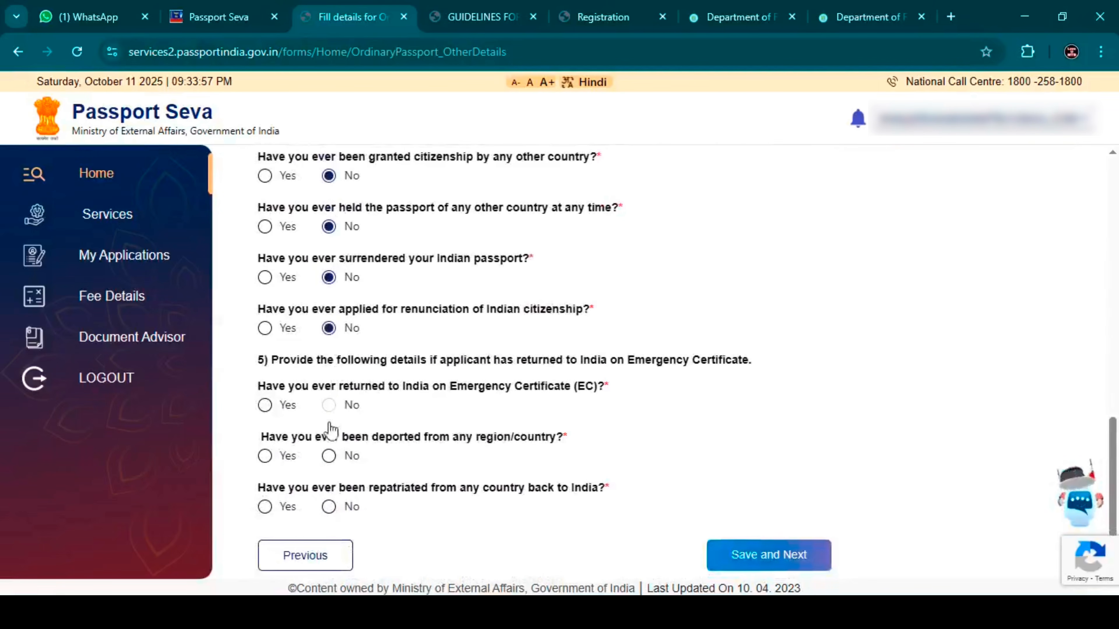
click(329, 456)
click(329, 506)
scroll(402, 443, up, 10)
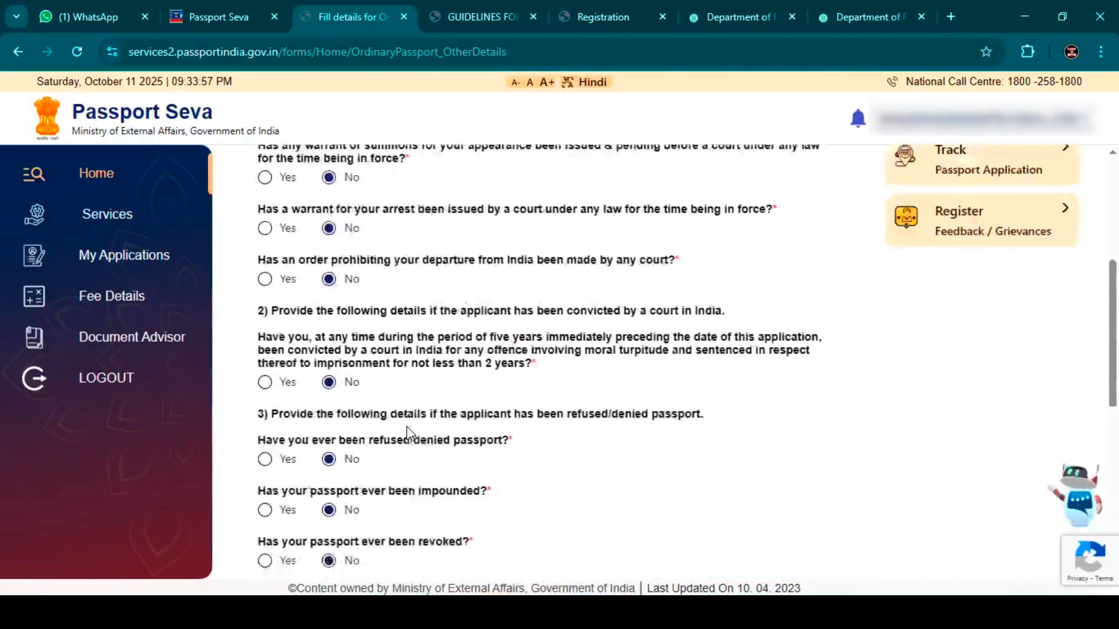
scroll(418, 418, down, 4)
scroll(420, 418, down, 5)
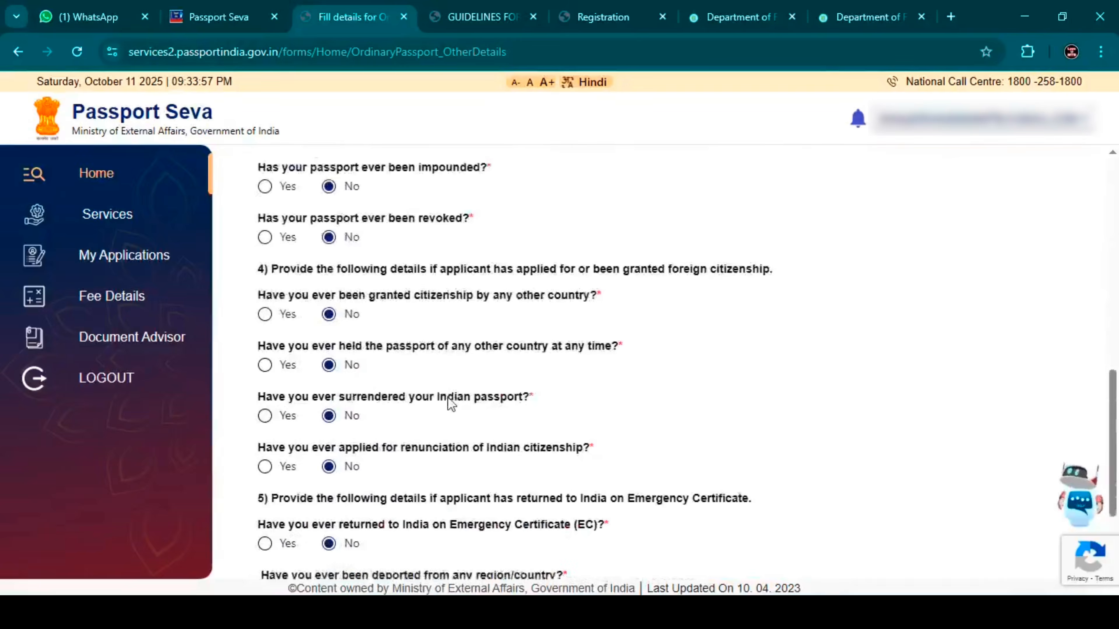
scroll(457, 390, up, 10)
scroll(460, 371, down, 10)
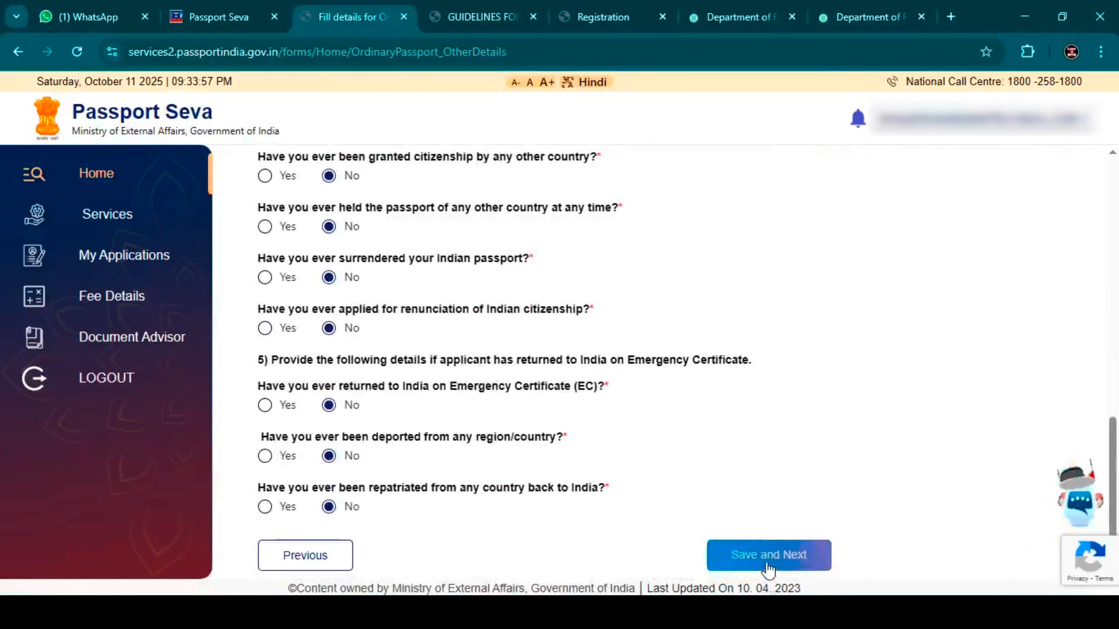
click(769, 561)
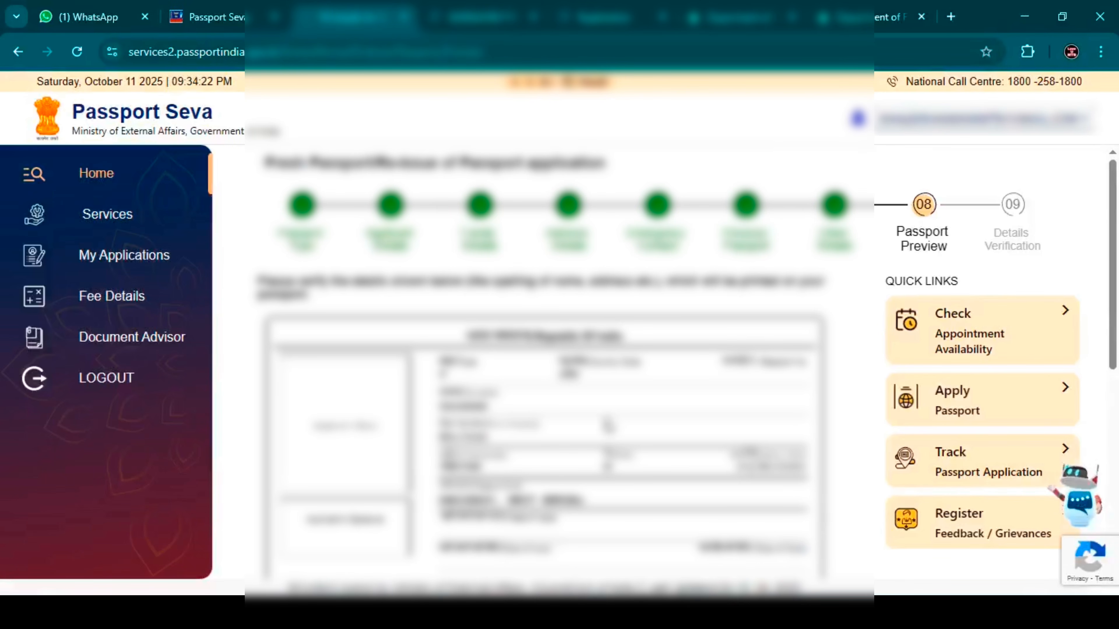
Step: Tick 'I agree' at the bottom of the Passport Preview and save to continue
scroll(595, 408, down, 2)
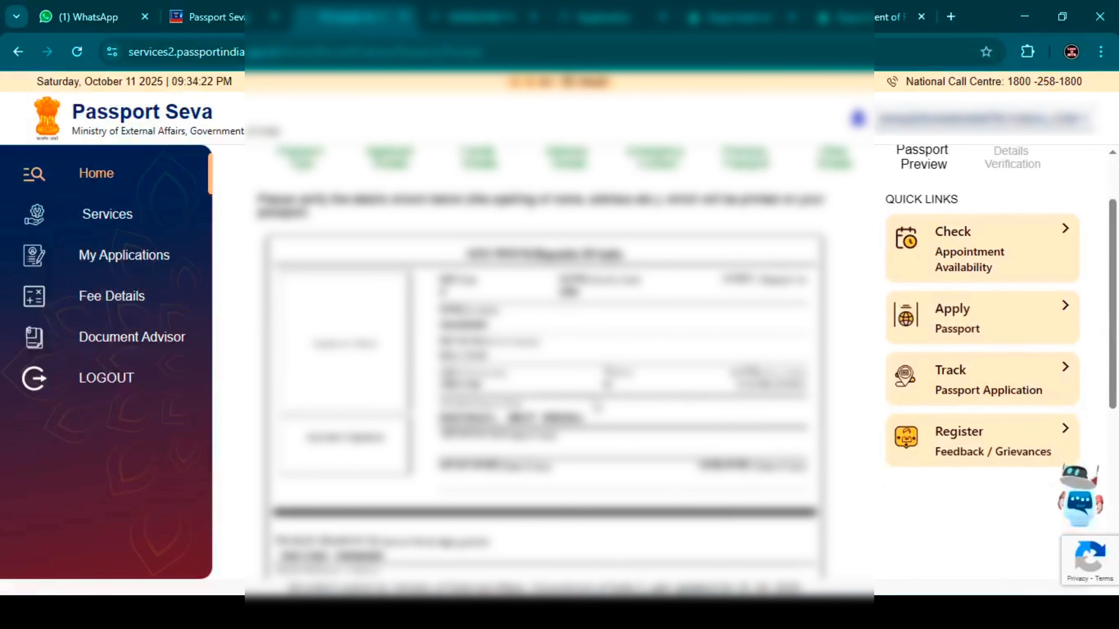
scroll(542, 352, down, 8)
click(268, 484)
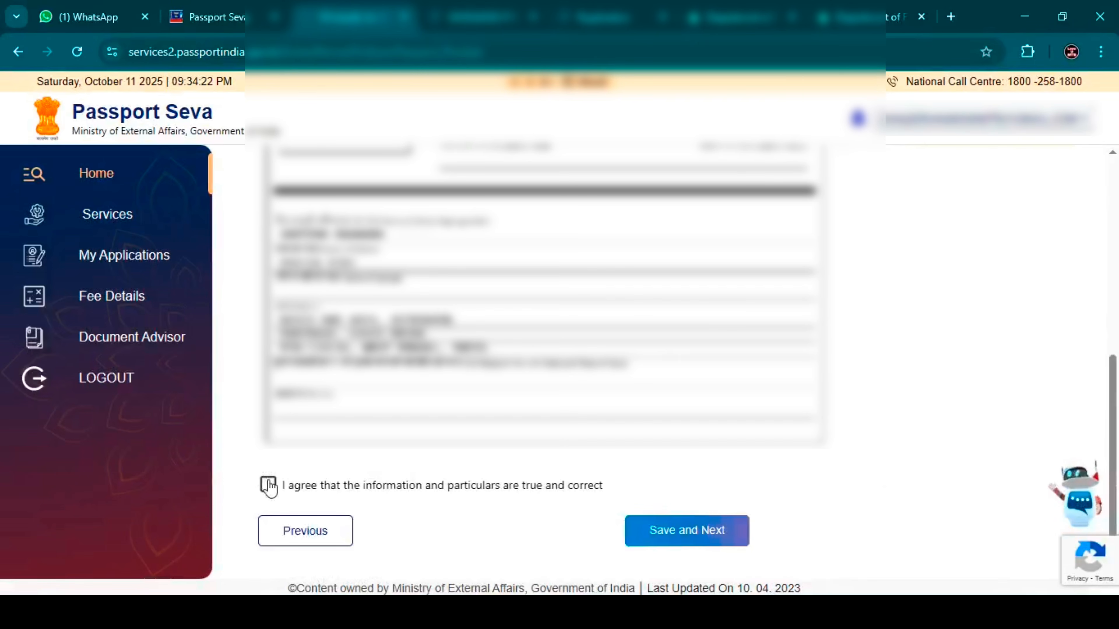
click(704, 531)
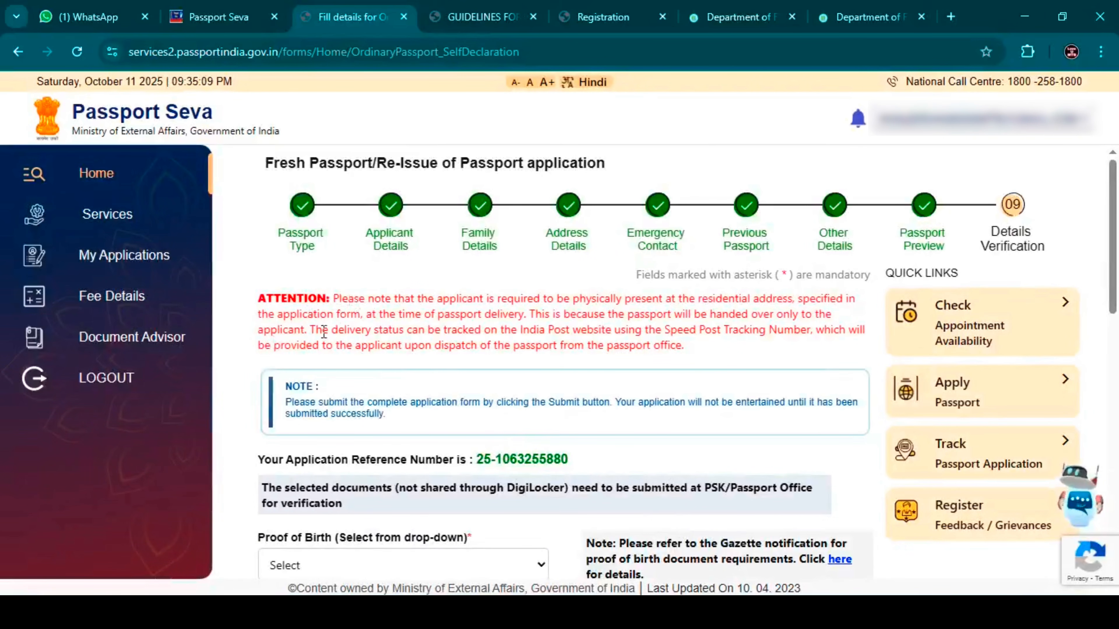
Step: Choose the Registrar-issued birth certificate as proof of birth and Aadhaar Card (Address Proof) for address
scroll(507, 329, down, 5)
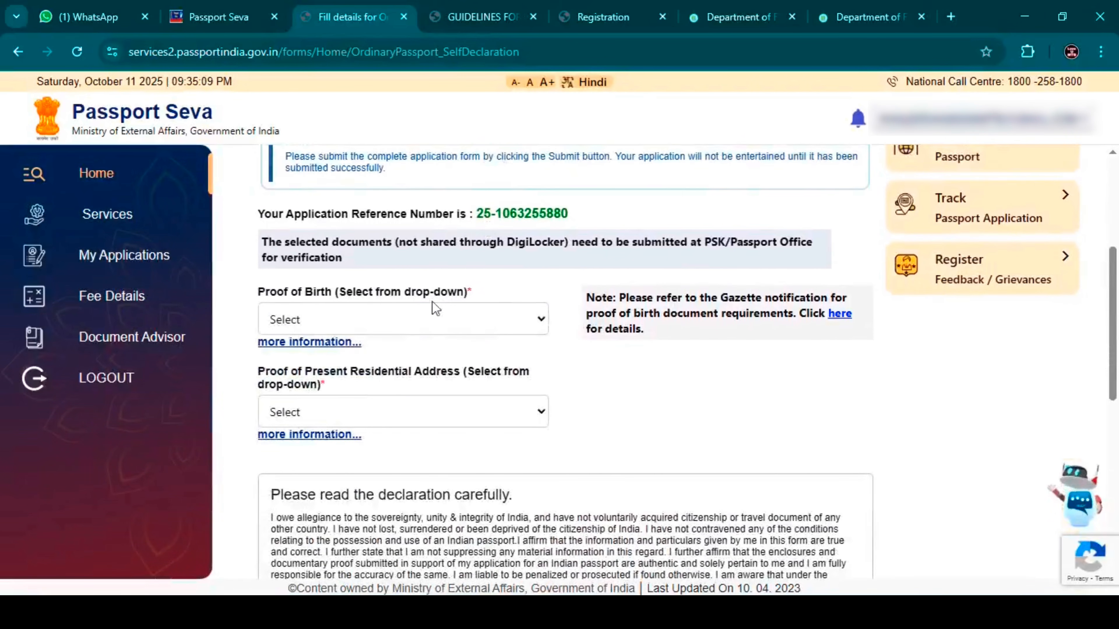
click(285, 321)
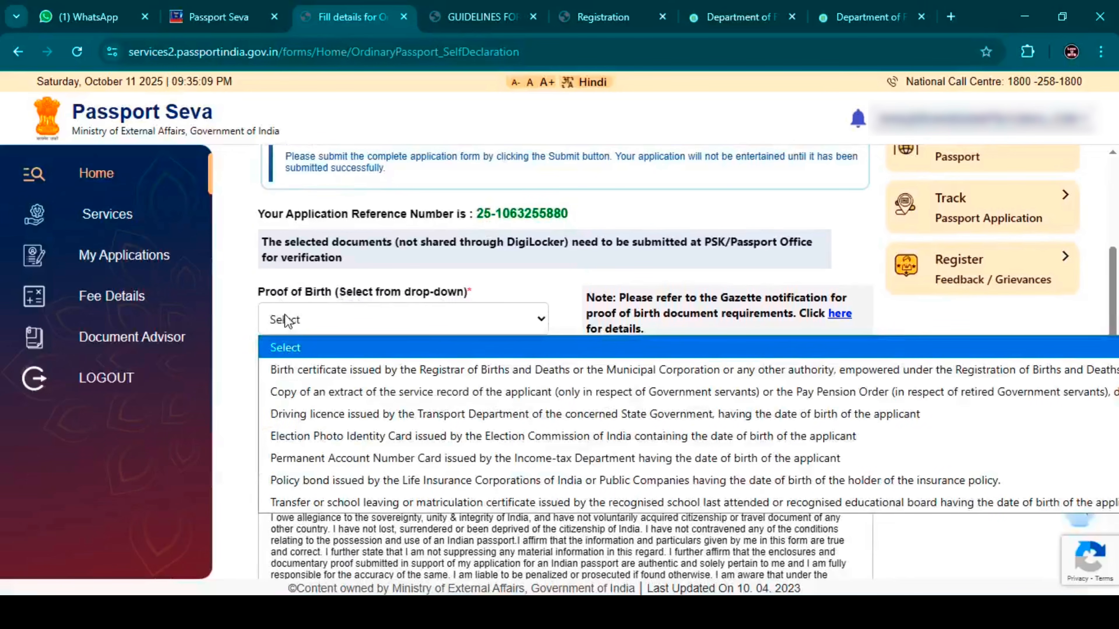
click(526, 371)
click(422, 321)
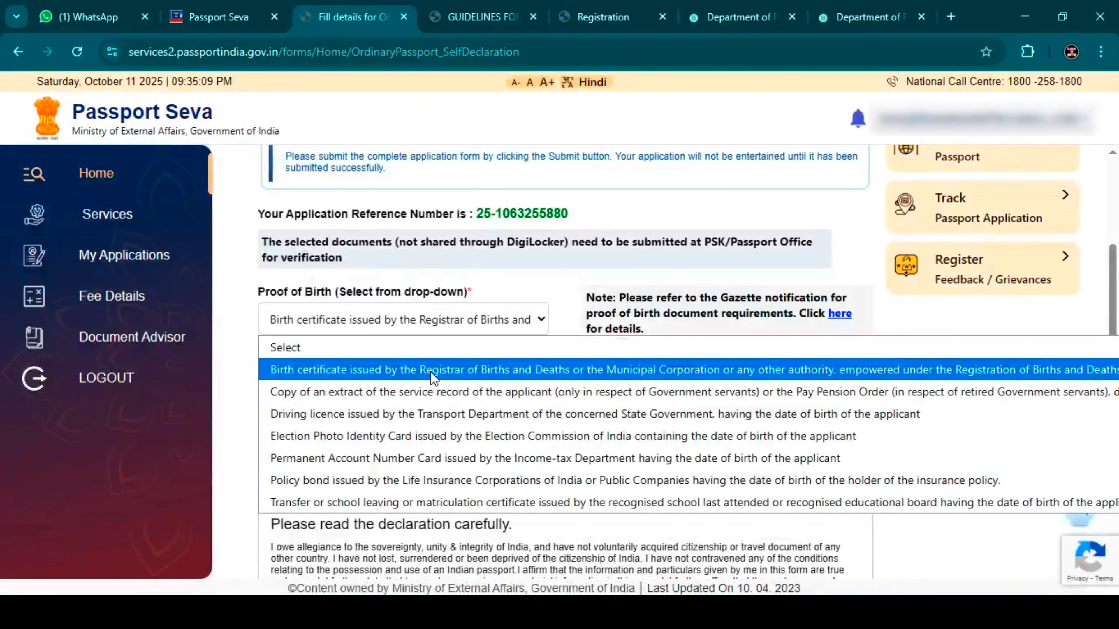
click(432, 374)
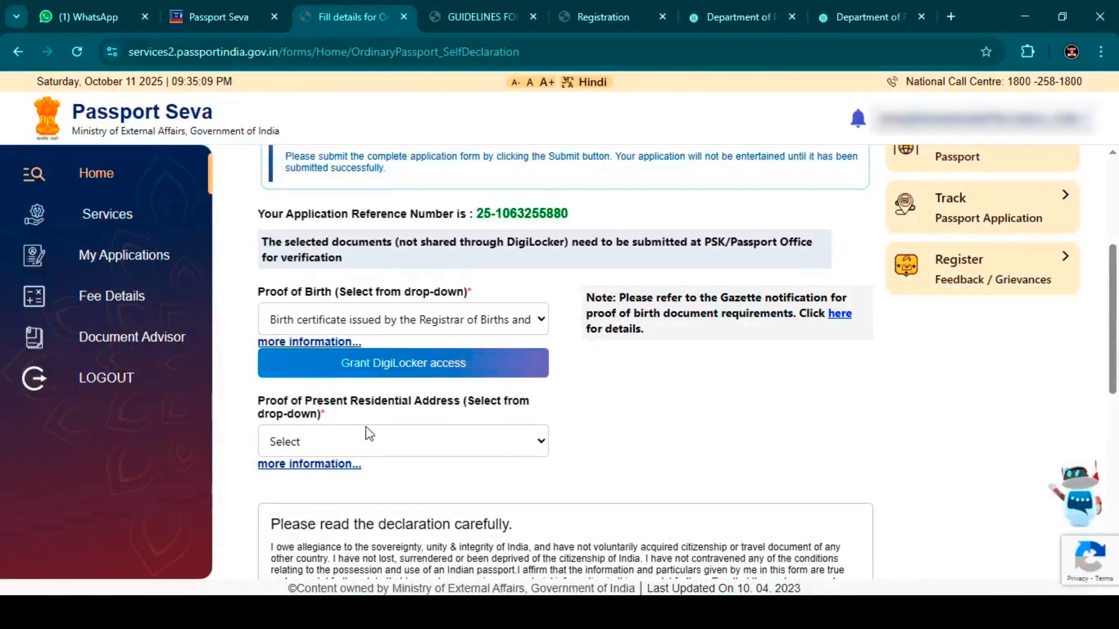
click(343, 447)
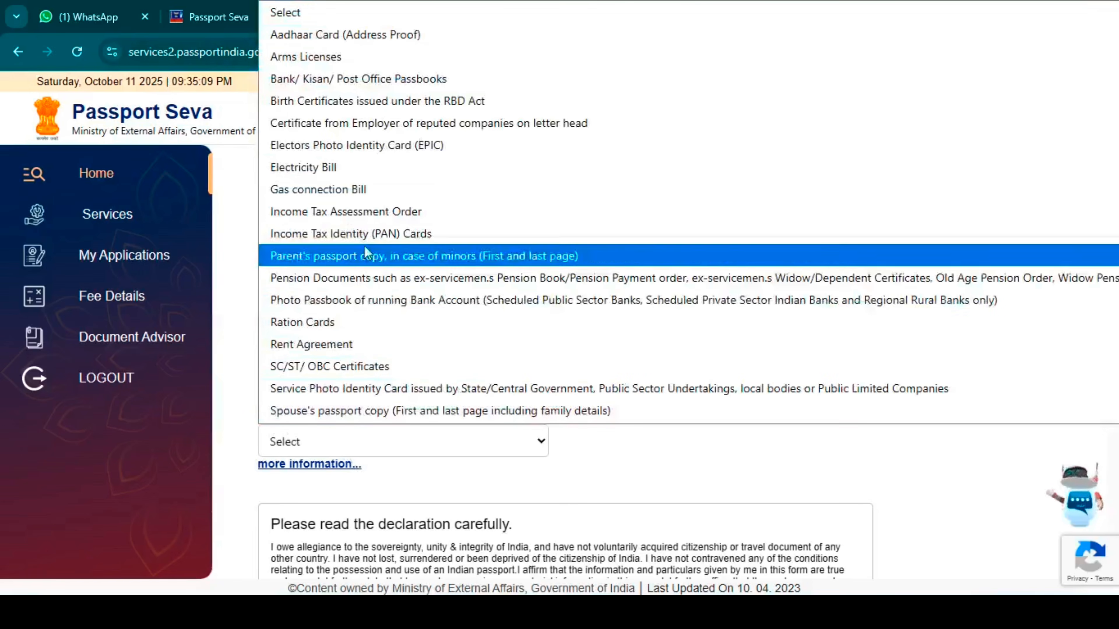
click(335, 35)
click(369, 316)
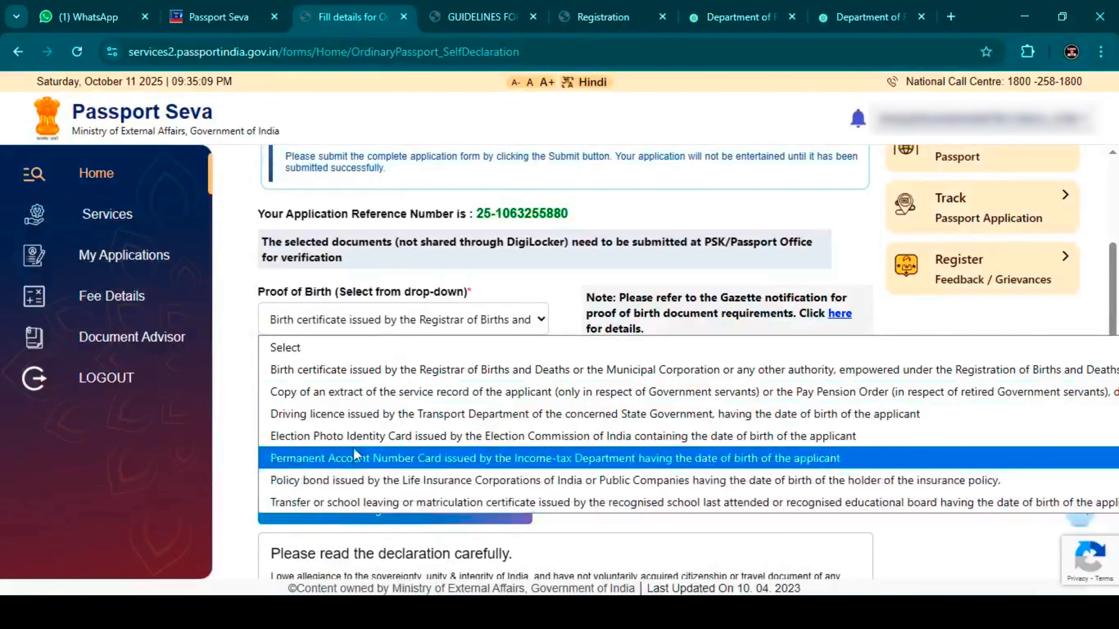
click(330, 370)
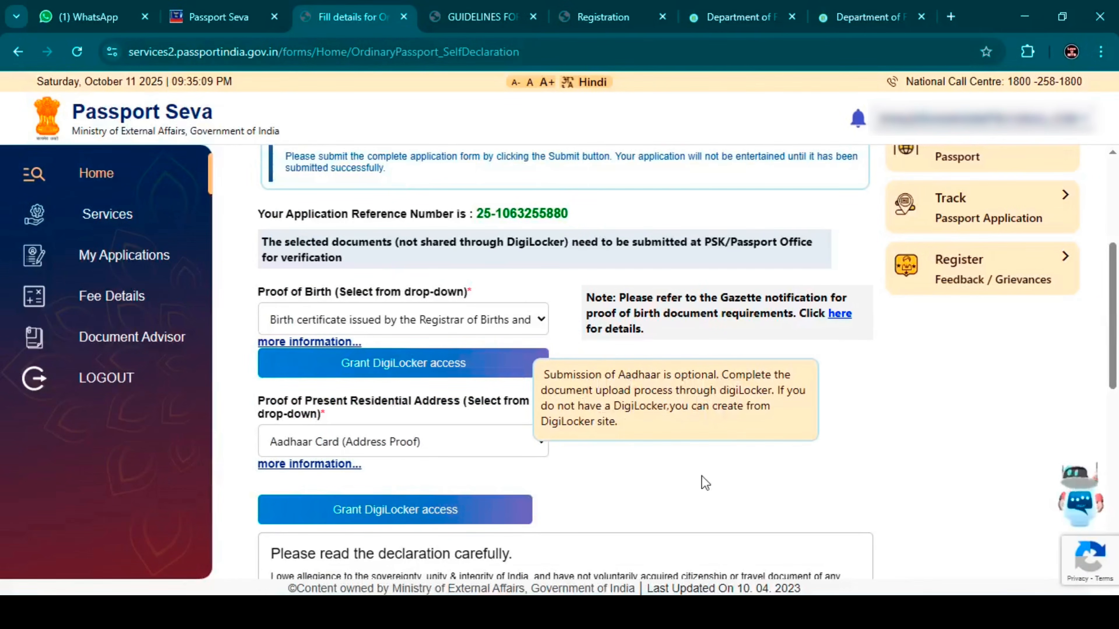
scroll(588, 441, down, 3)
scroll(390, 364, down, 3)
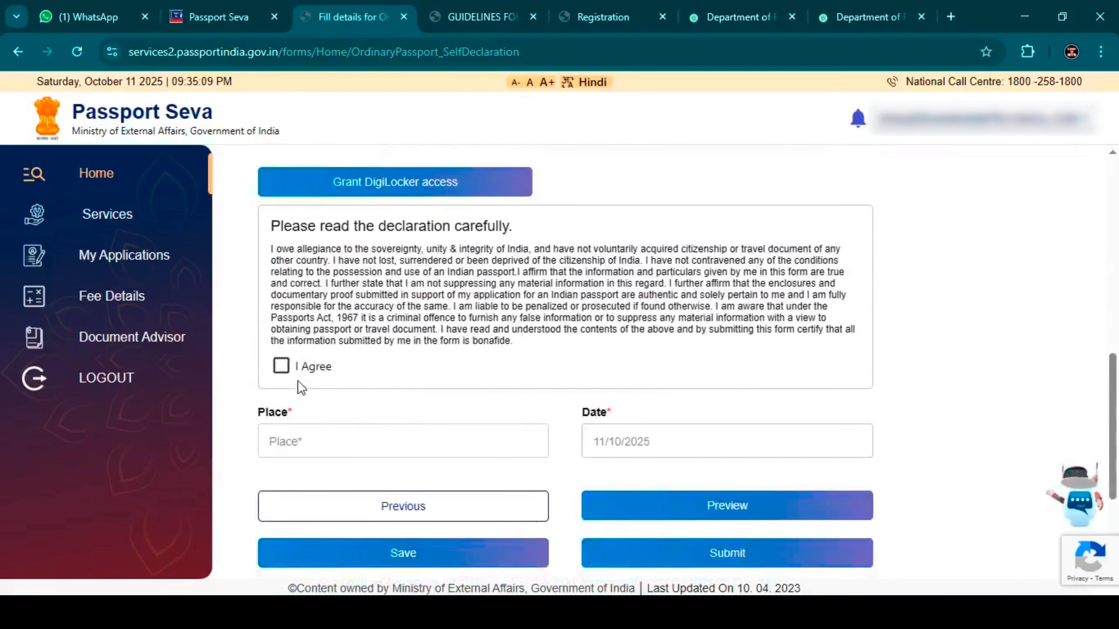
Step: Accept the declaration and enter DARIBASH as the place
click(281, 367)
scroll(381, 364, down, 1)
scroll(381, 364, down, 1)
click(285, 371)
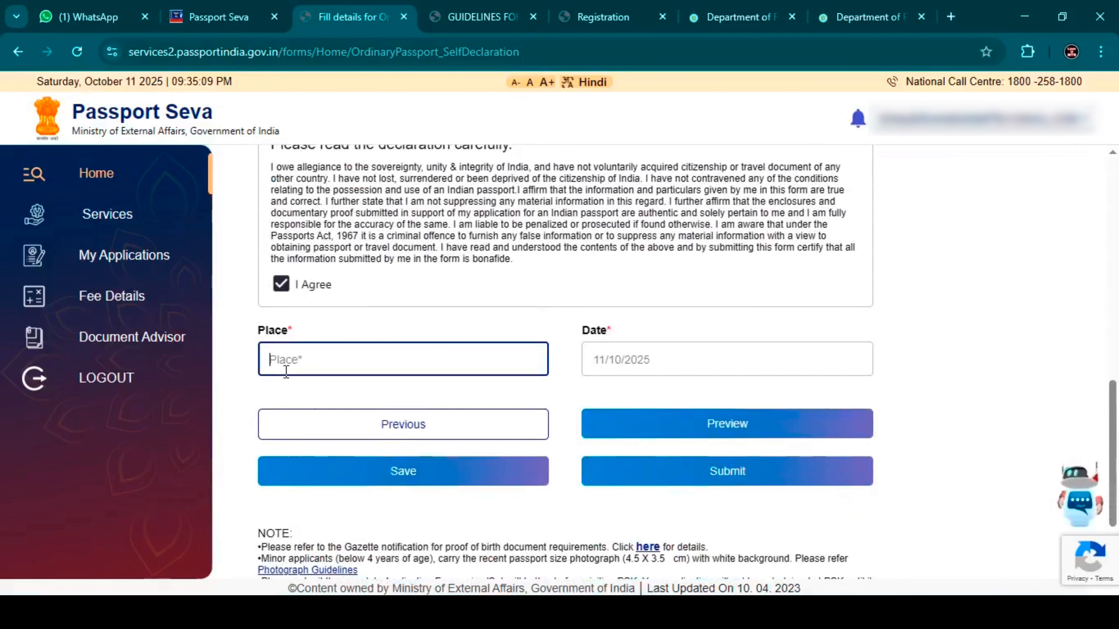
text(DARI)
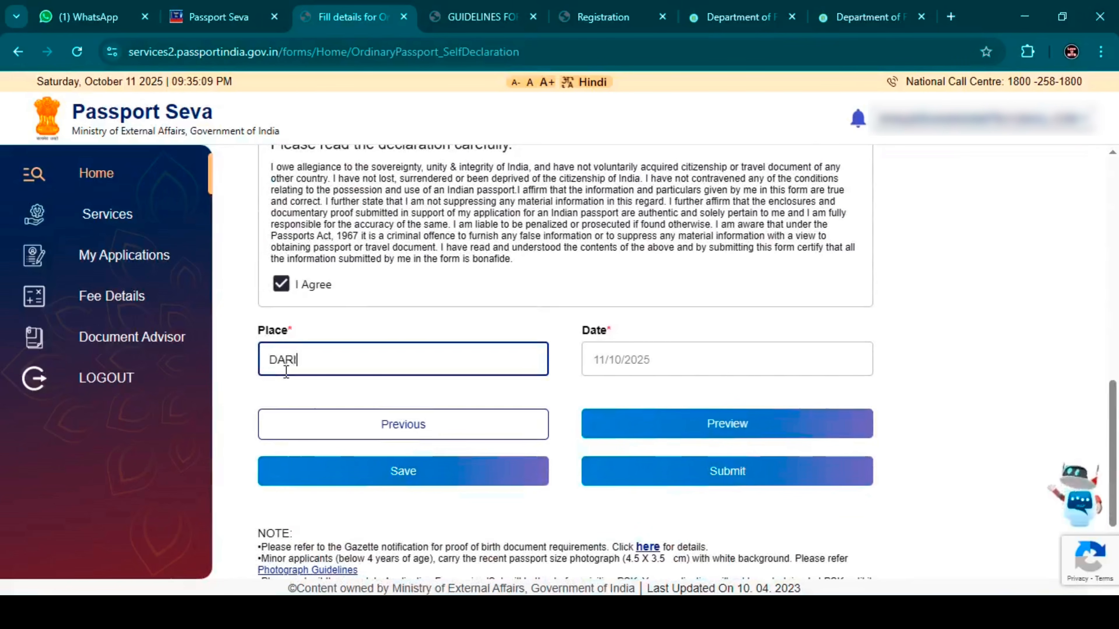
text(BASH)
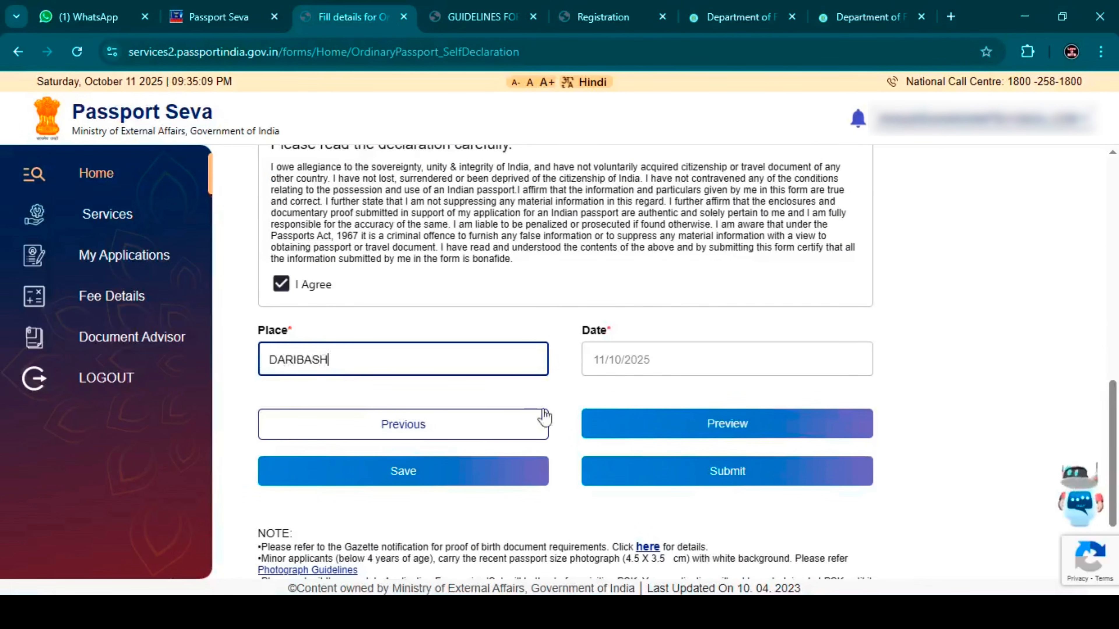
click(574, 319)
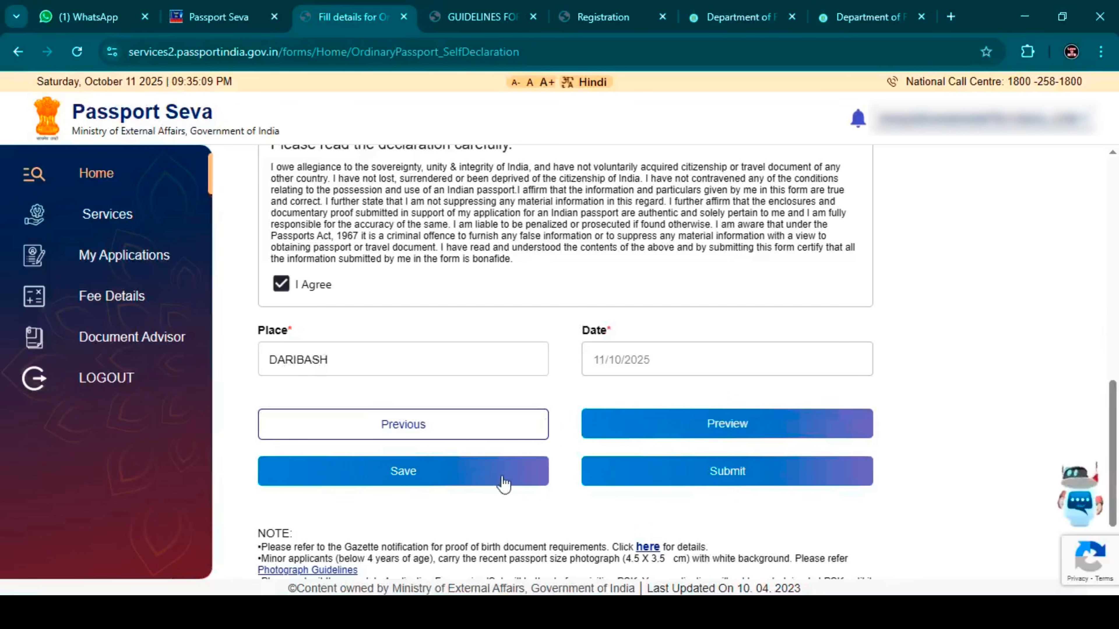
Step: Dismiss the save-before-preview warning and submit the application form
click(647, 427)
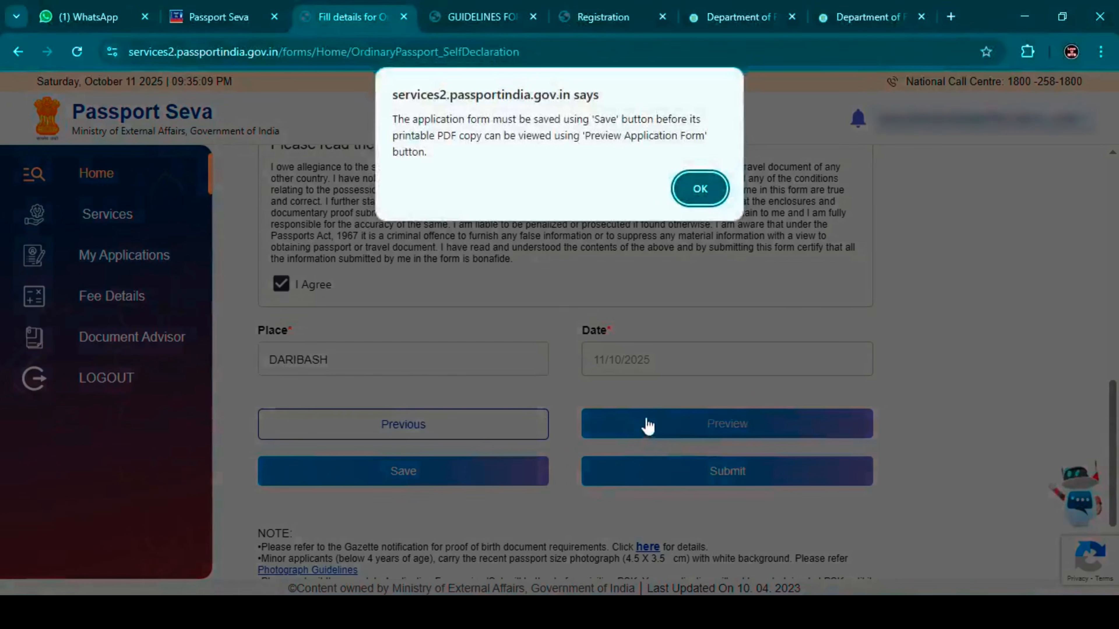
click(690, 199)
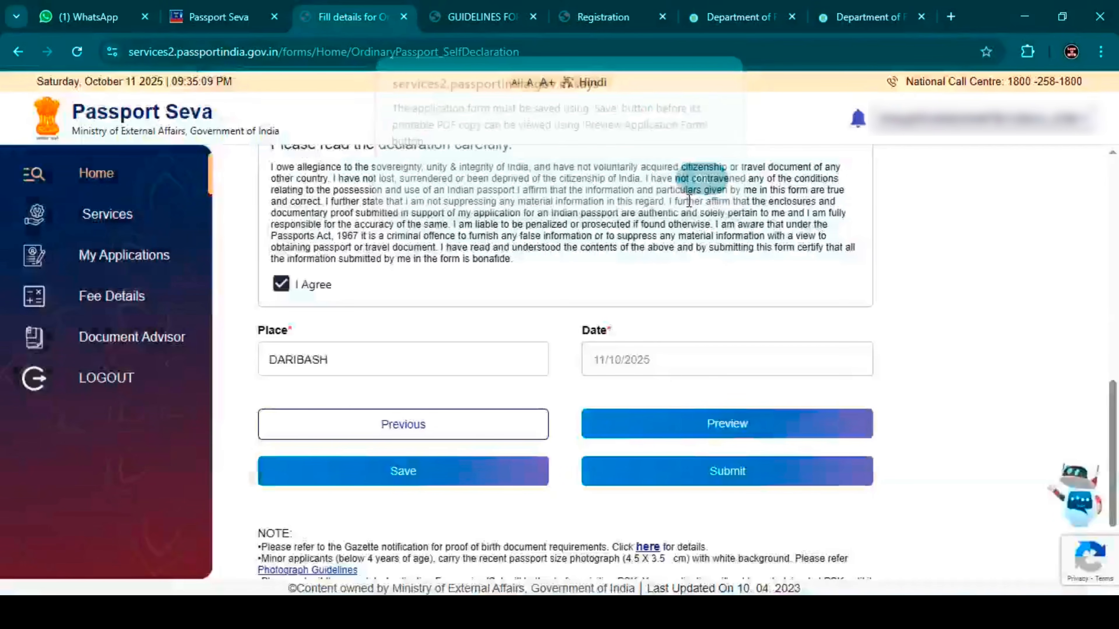
click(642, 475)
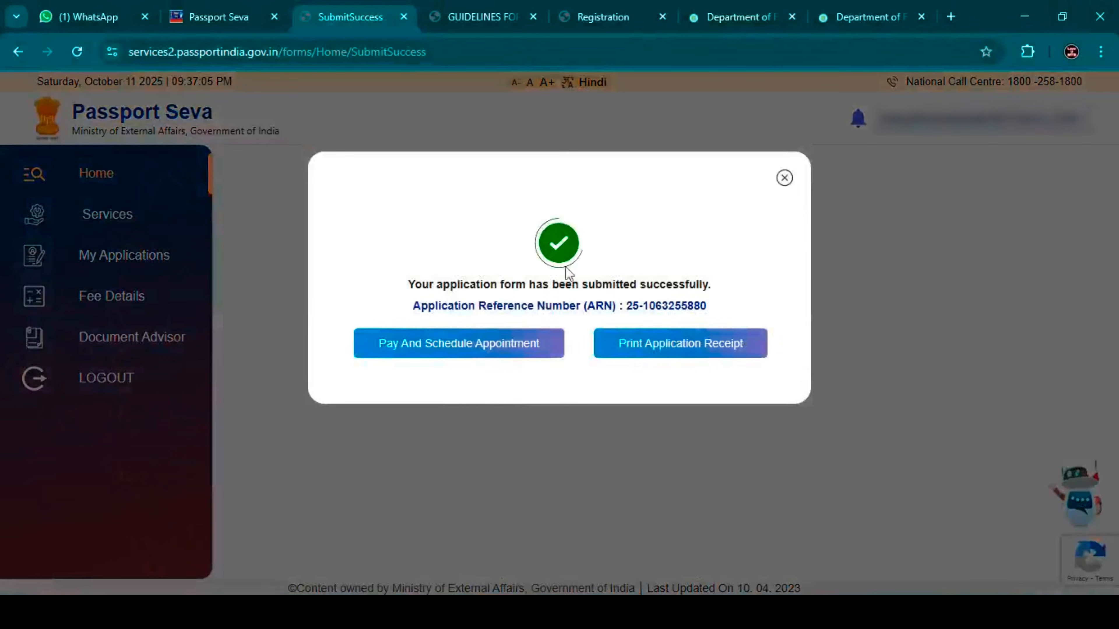
Step: Proceed to payment and appointment, selecting and confirming POPSK Coochbehar as the service centre
click(508, 355)
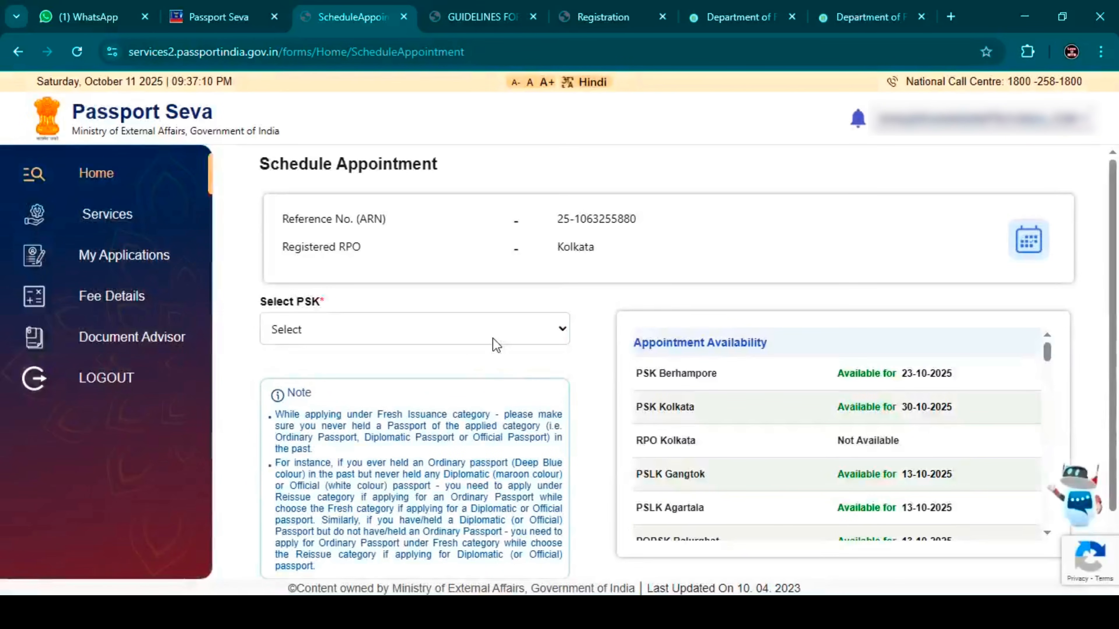
click(416, 331)
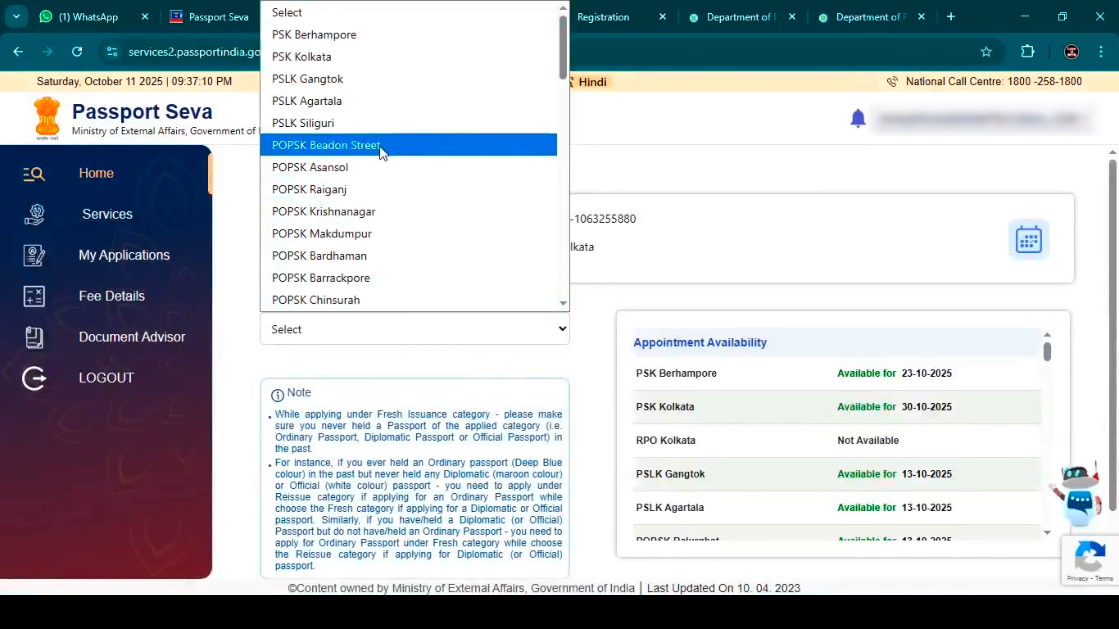
scroll(379, 145, down, 3)
scroll(378, 150, down, 5)
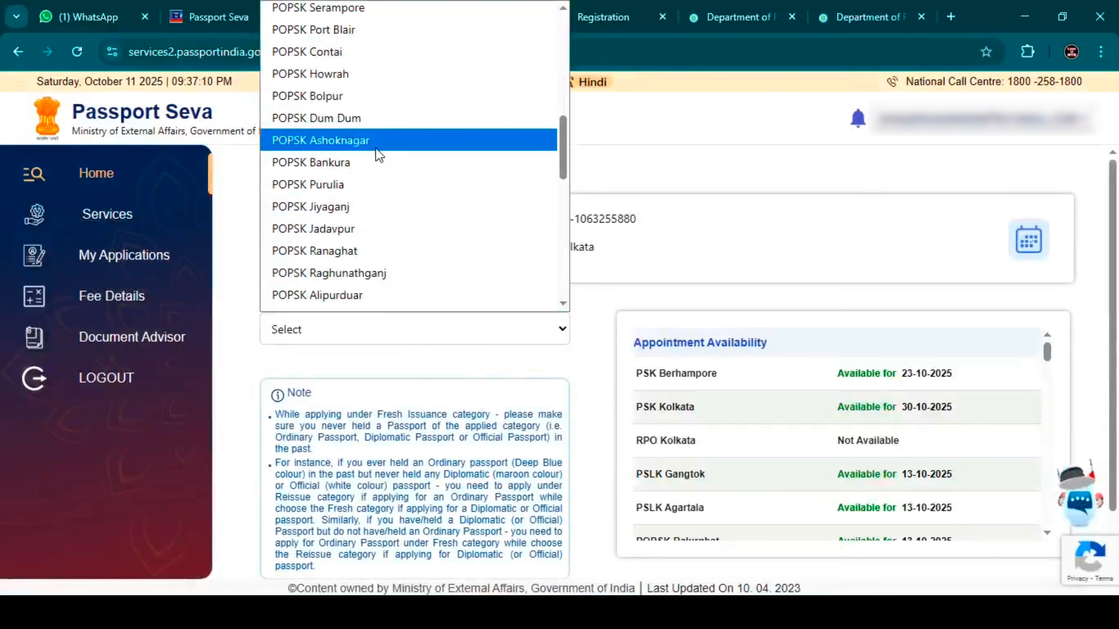
scroll(375, 148, down, 3)
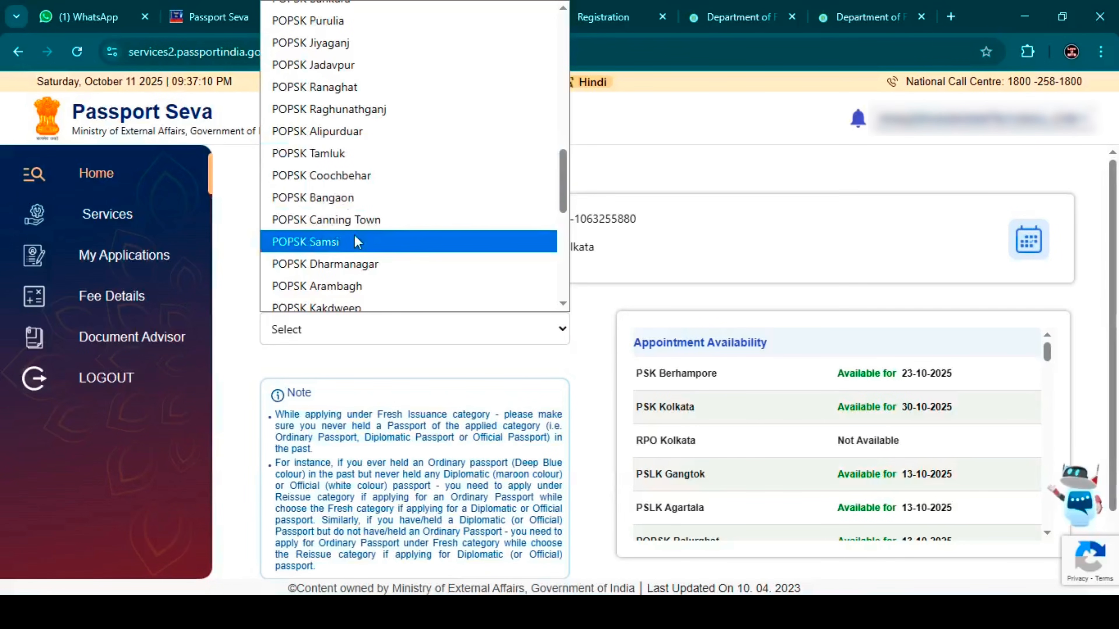
click(322, 176)
click(633, 173)
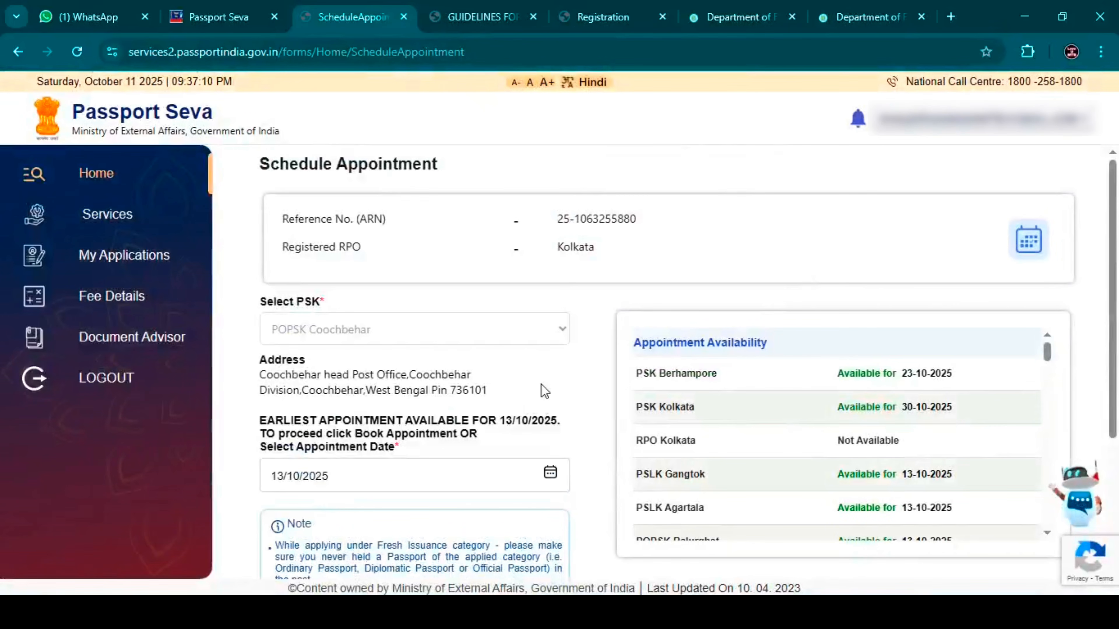
Step: Book the earliest appointment on 13/10/2025 and start the online fee payment
scroll(542, 393, down, 2)
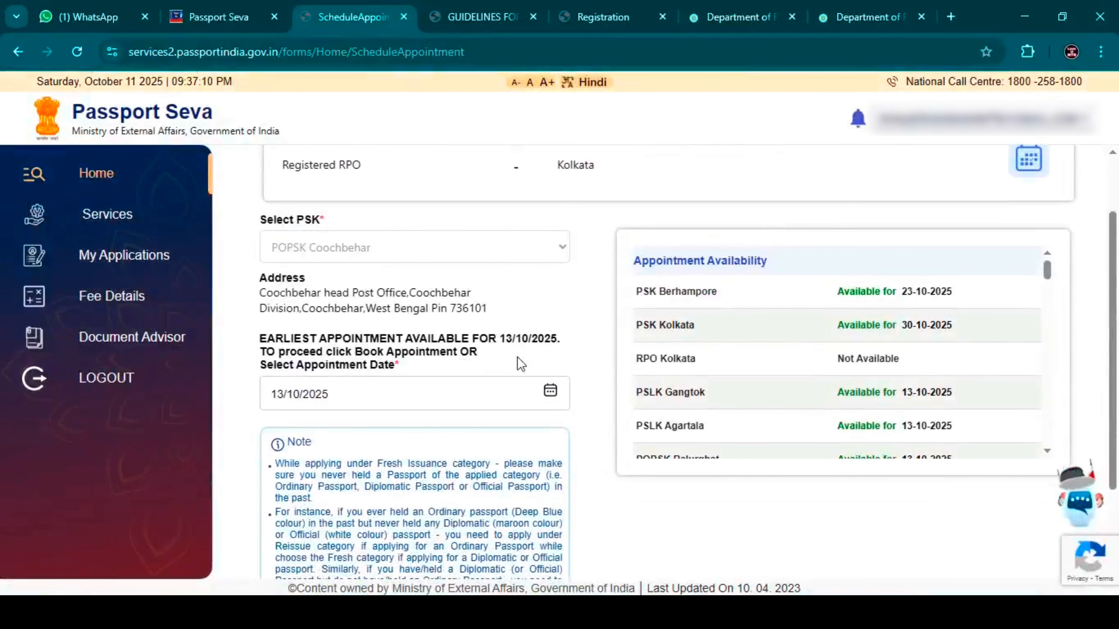
drag(500, 338, 563, 338)
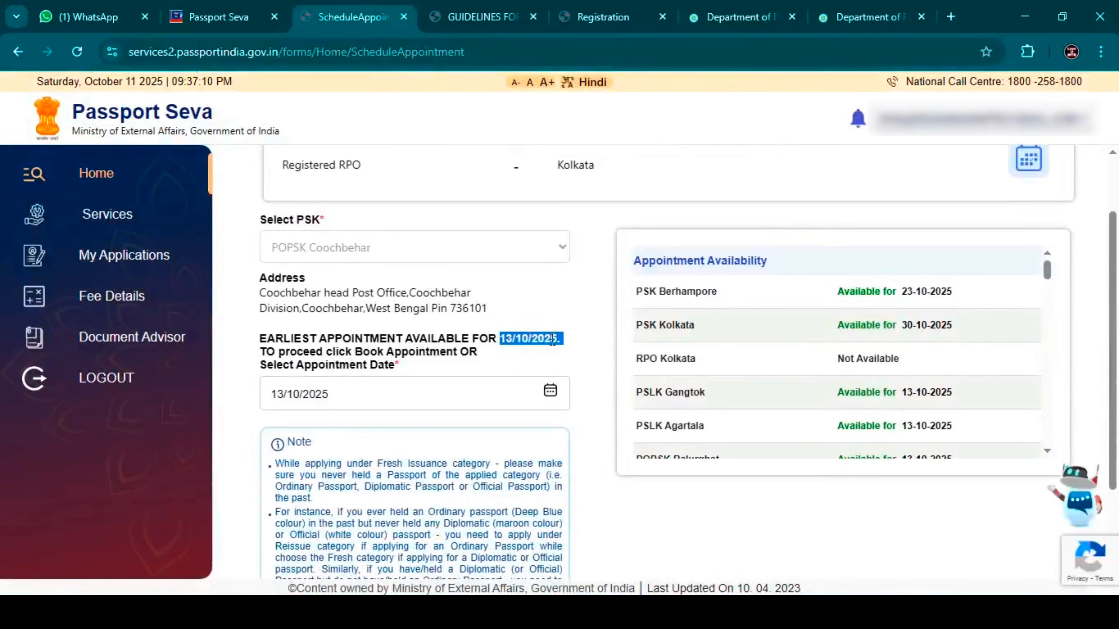
click(511, 337)
scroll(458, 350, down, 2)
scroll(543, 273, down, 1)
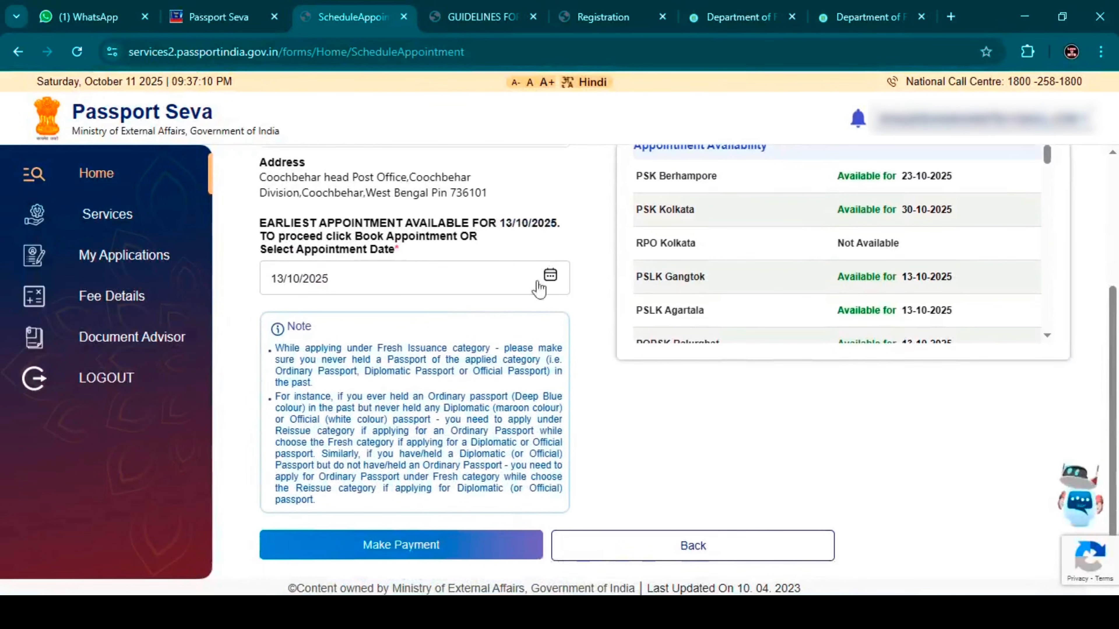
click(397, 554)
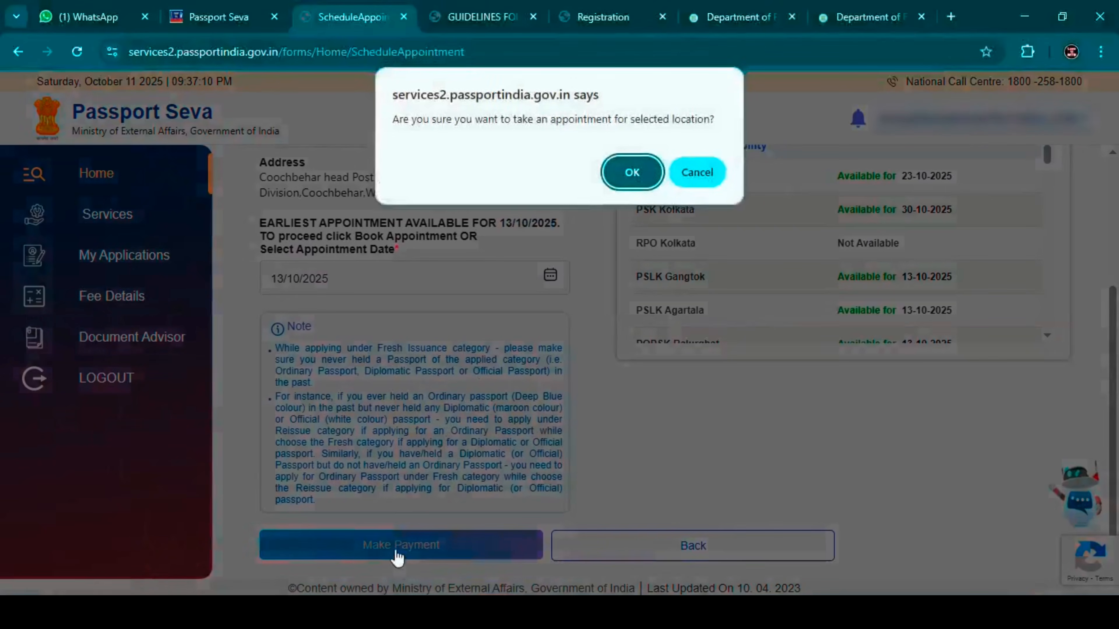
click(631, 165)
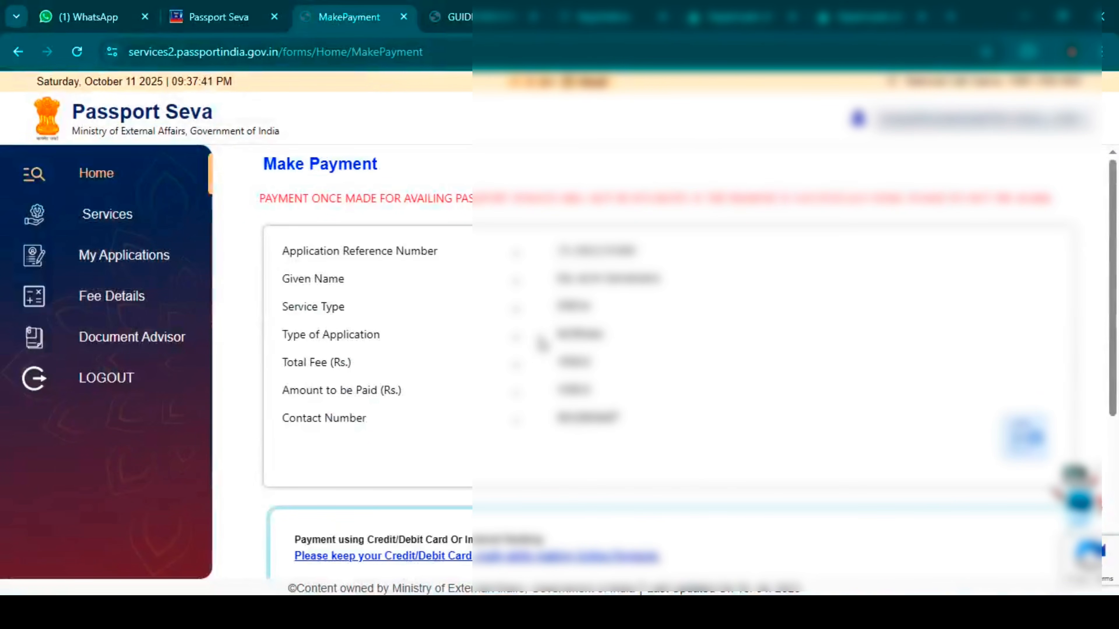
scroll(551, 335, down, 2)
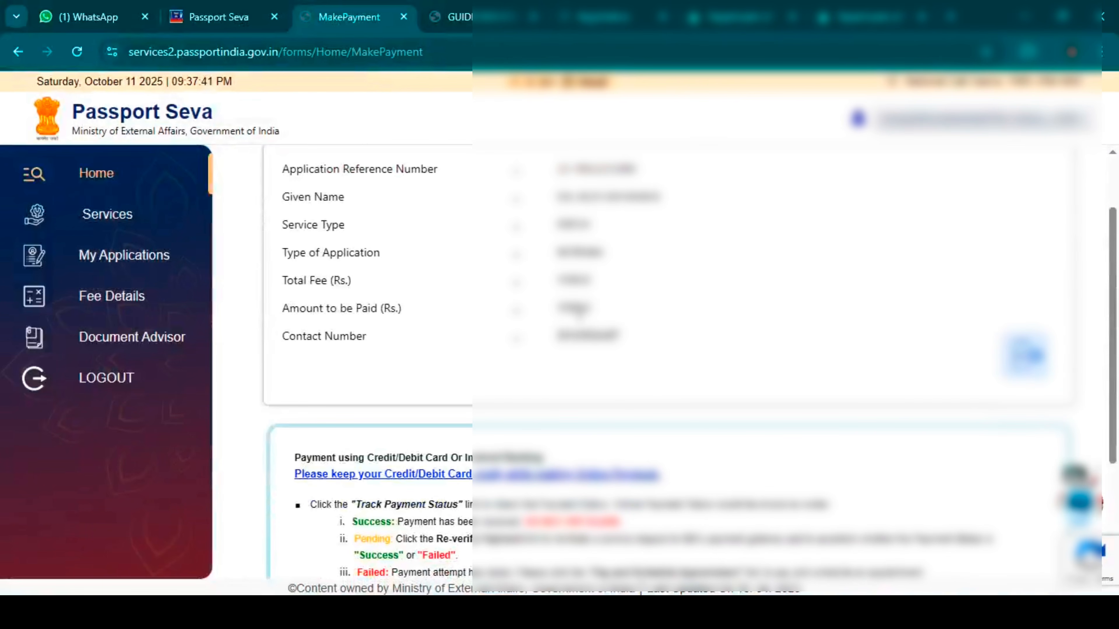
scroll(572, 326, down, 4)
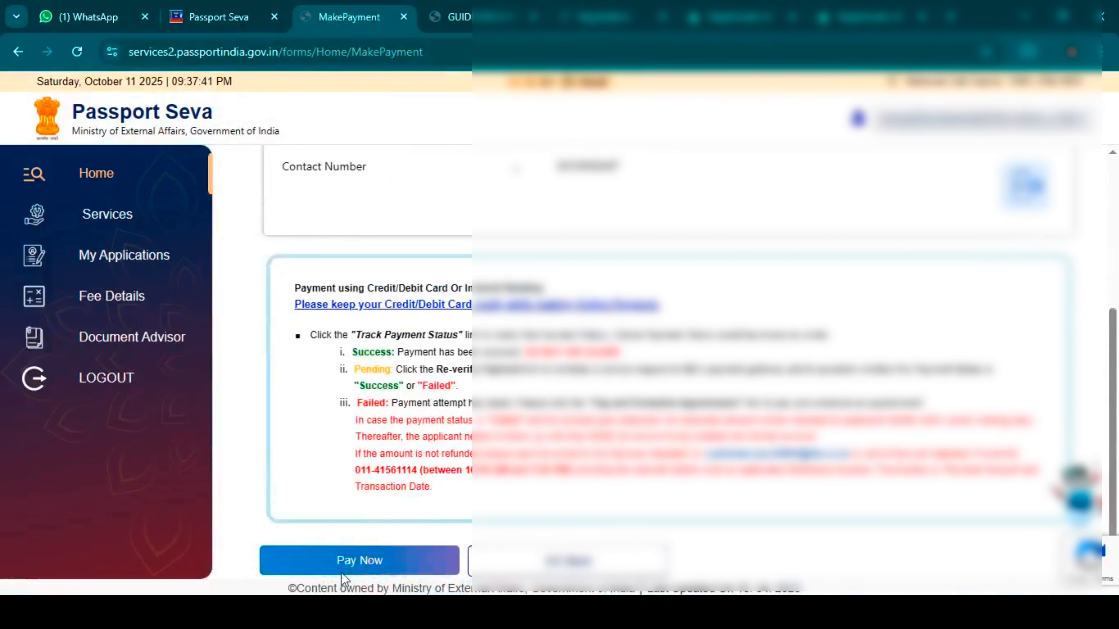
click(353, 562)
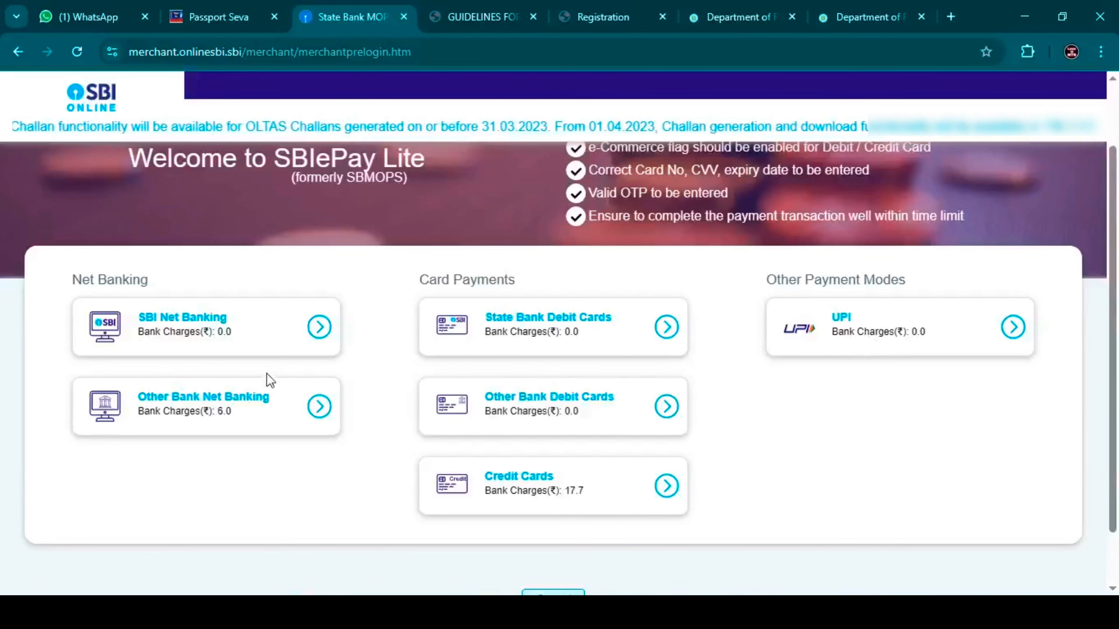
Step: Pay the Rs 1500.00 fee by UPI using the QR code option
click(1014, 327)
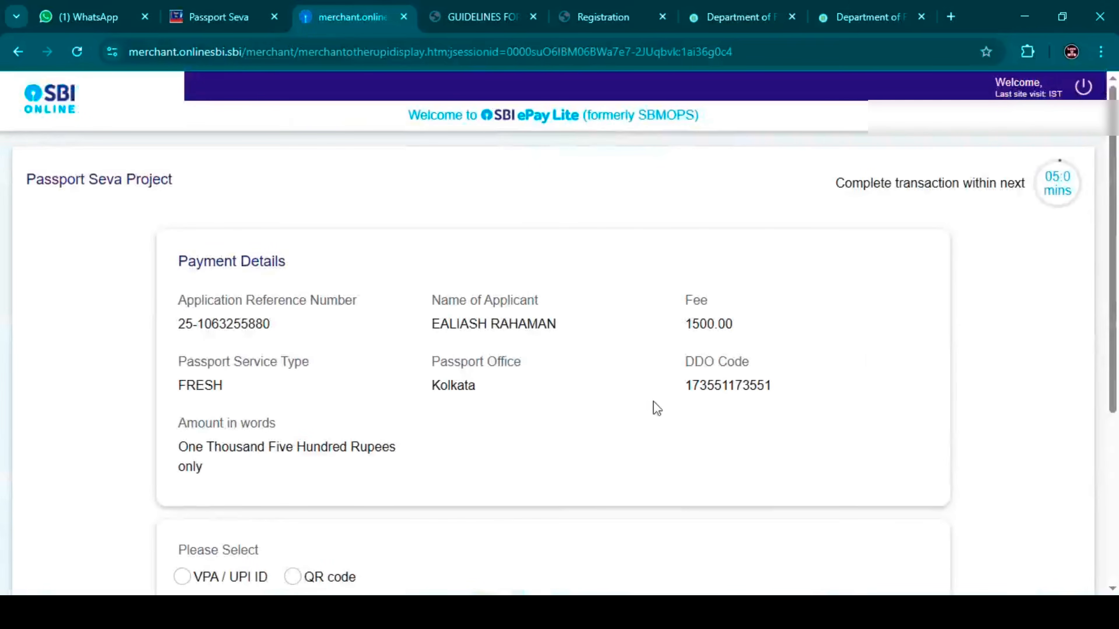
scroll(617, 397, down, 4)
click(293, 413)
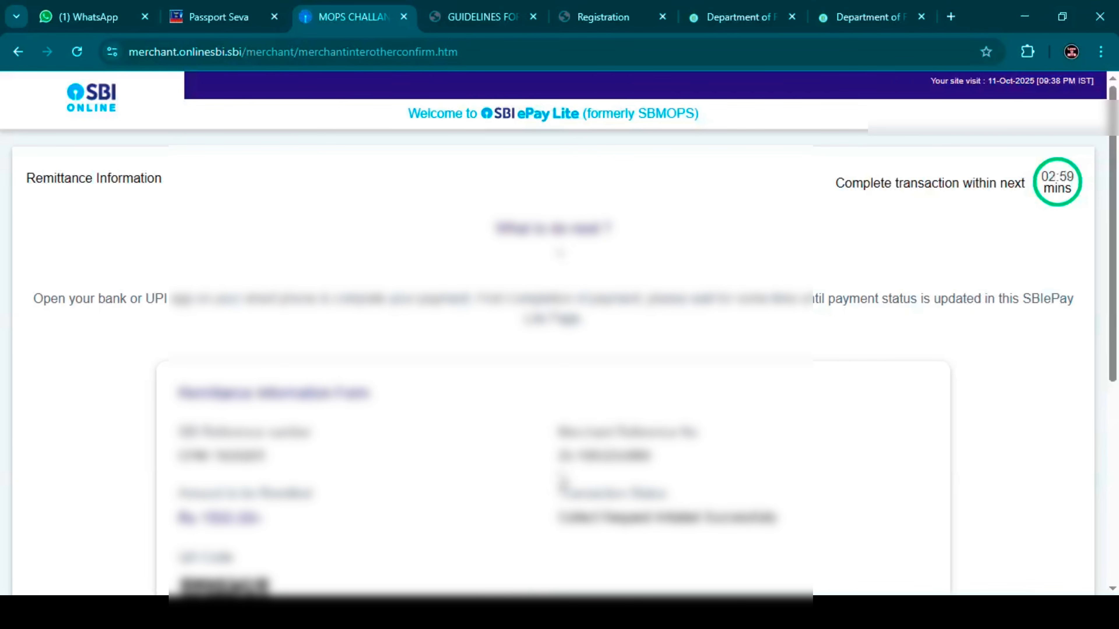
scroll(606, 370, down, 3)
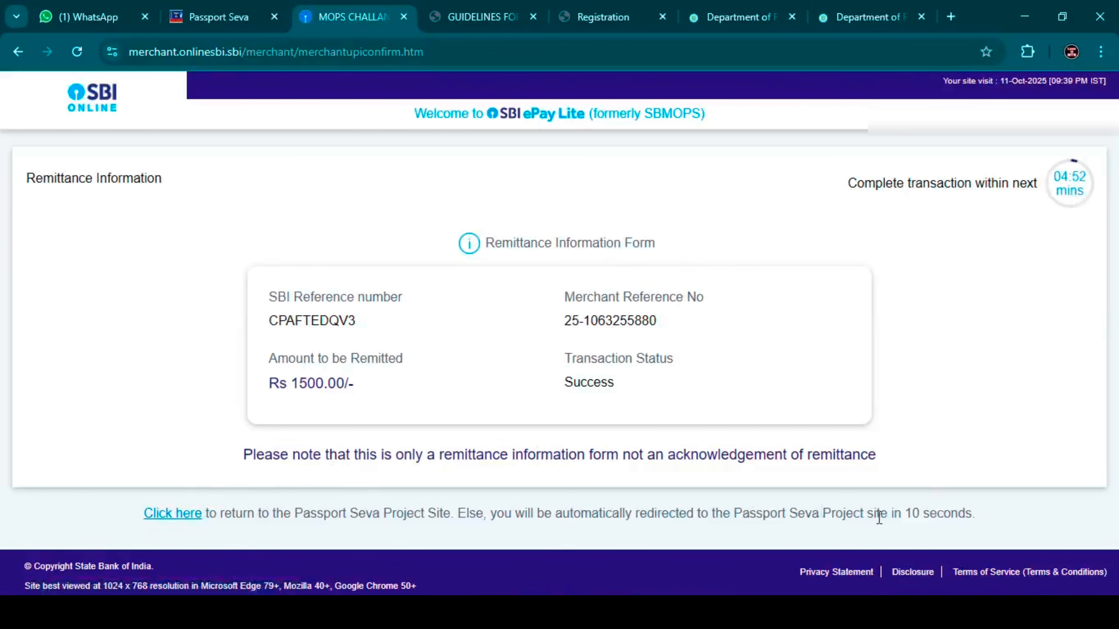
drag(877, 517, 944, 516)
click(956, 516)
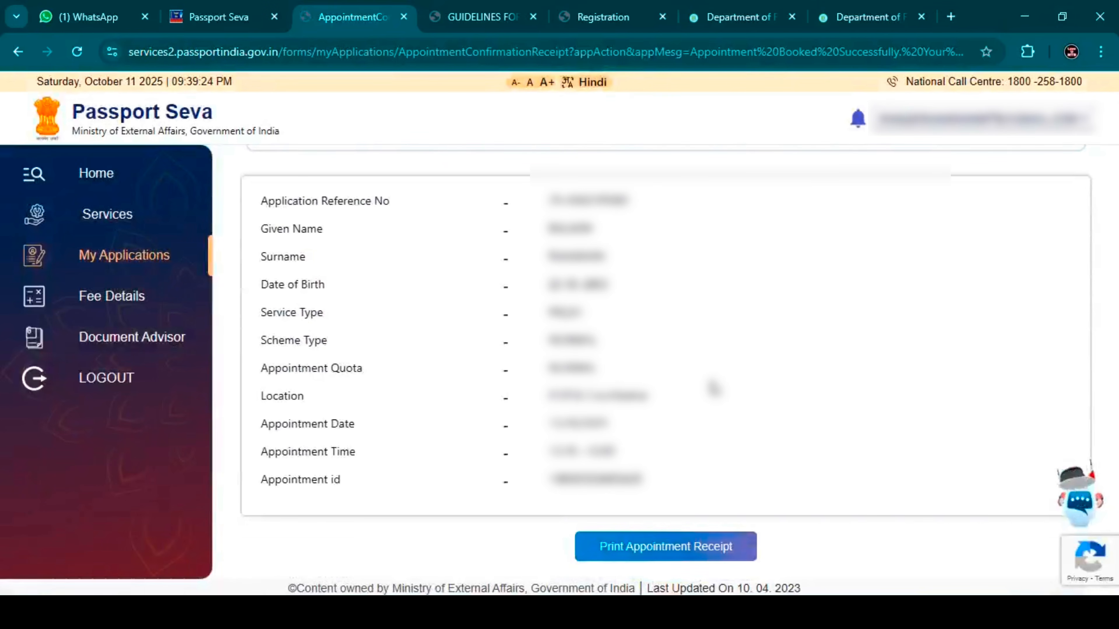
Step: Open the appointment receipt, generate the application receipt, and download it as a PDF
click(683, 558)
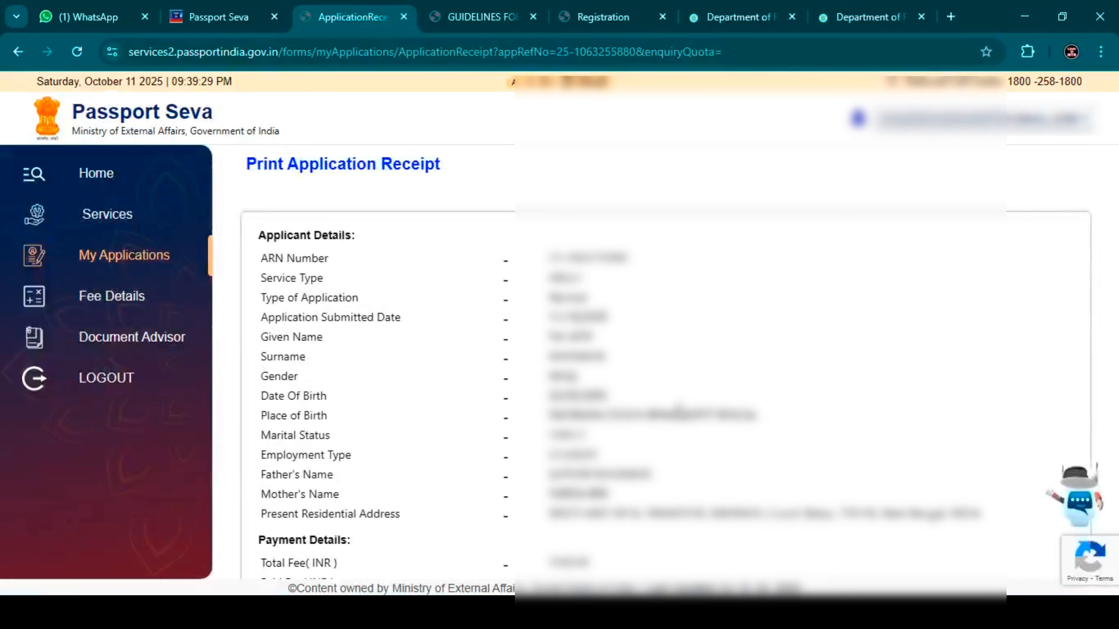
scroll(685, 379, down, 5)
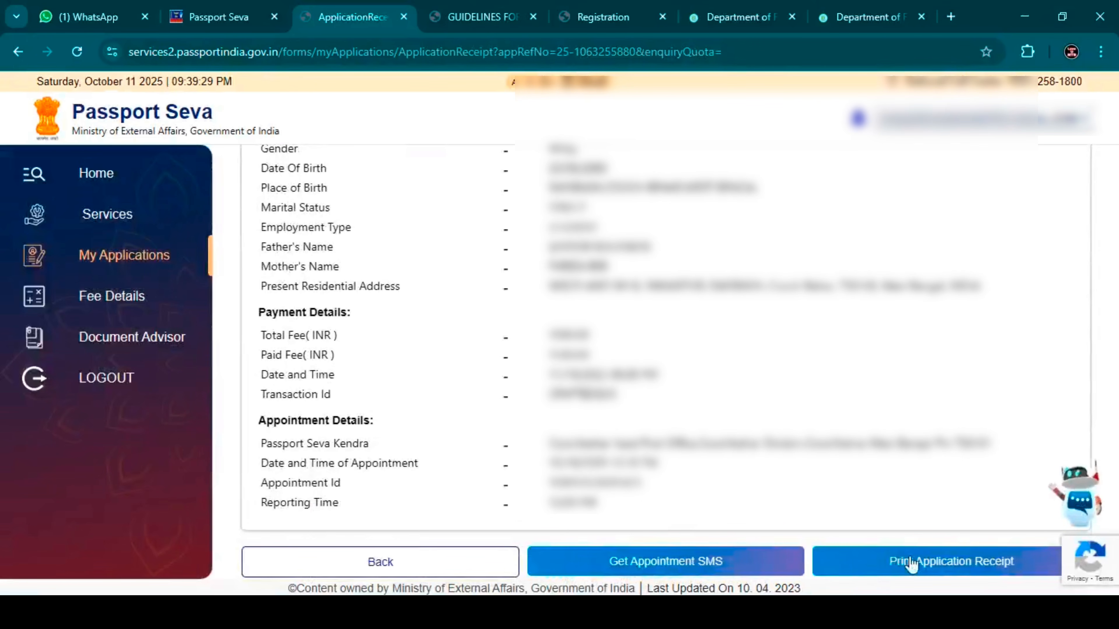
click(907, 563)
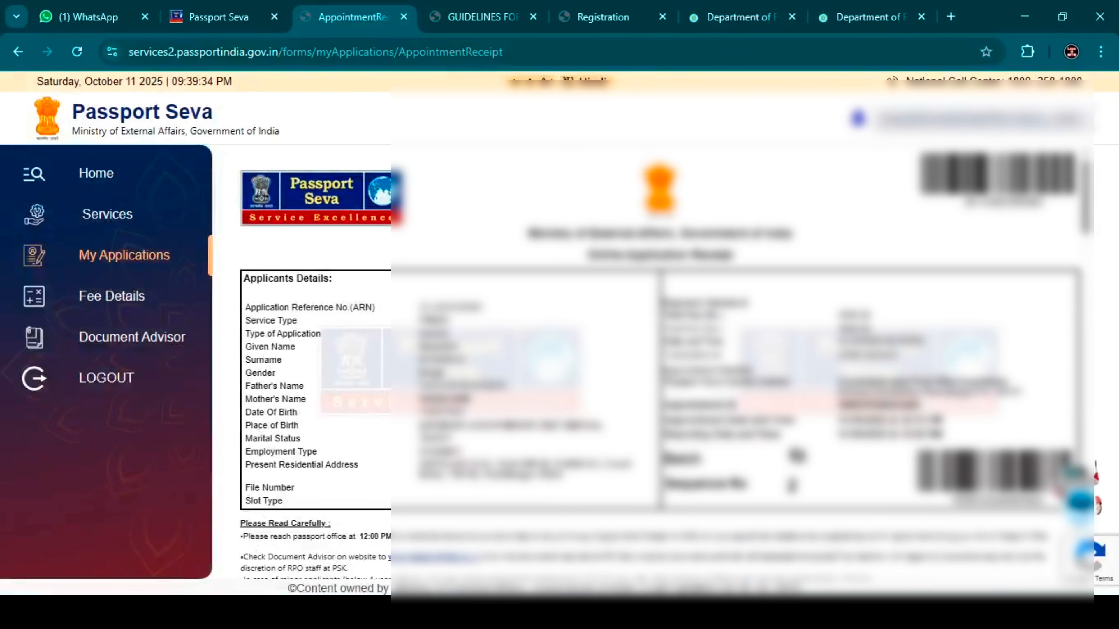
scroll(859, 462, down, 10)
scroll(859, 461, up, 10)
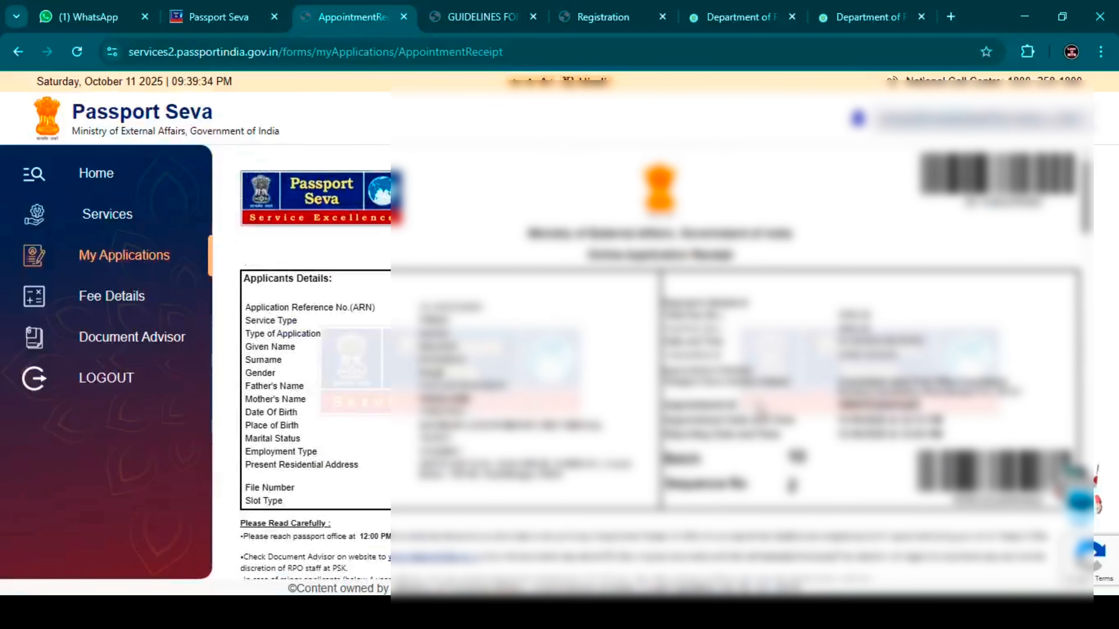
scroll(859, 462, down, 10)
scroll(731, 372, down, 5)
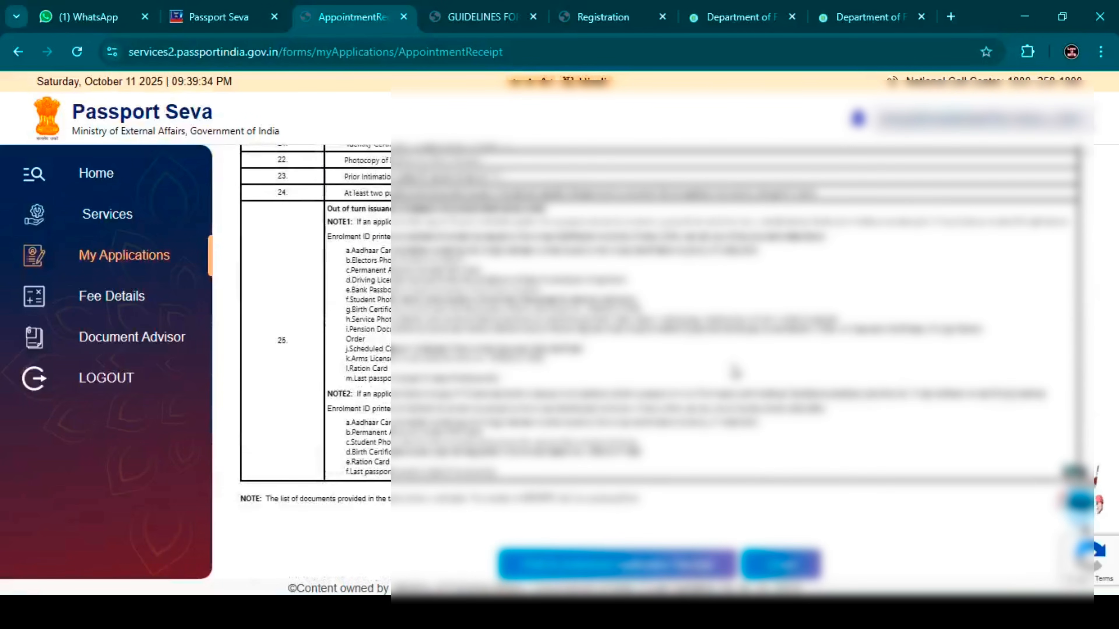
click(621, 566)
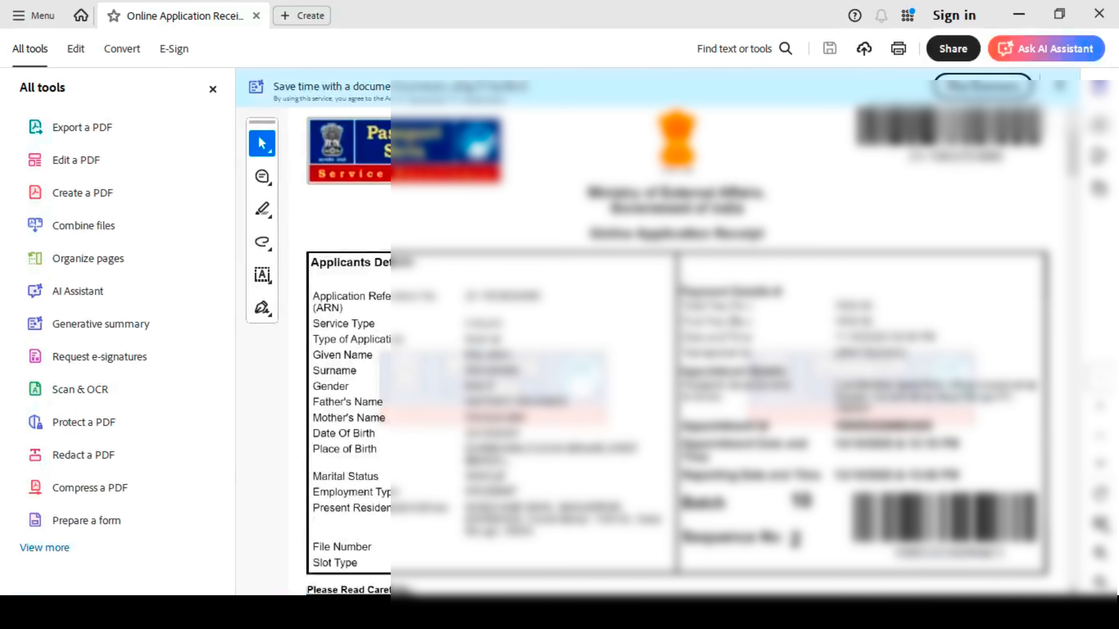
Step: Close the receipt page to return to the Passport Seva home page
scroll(831, 426, down, 1)
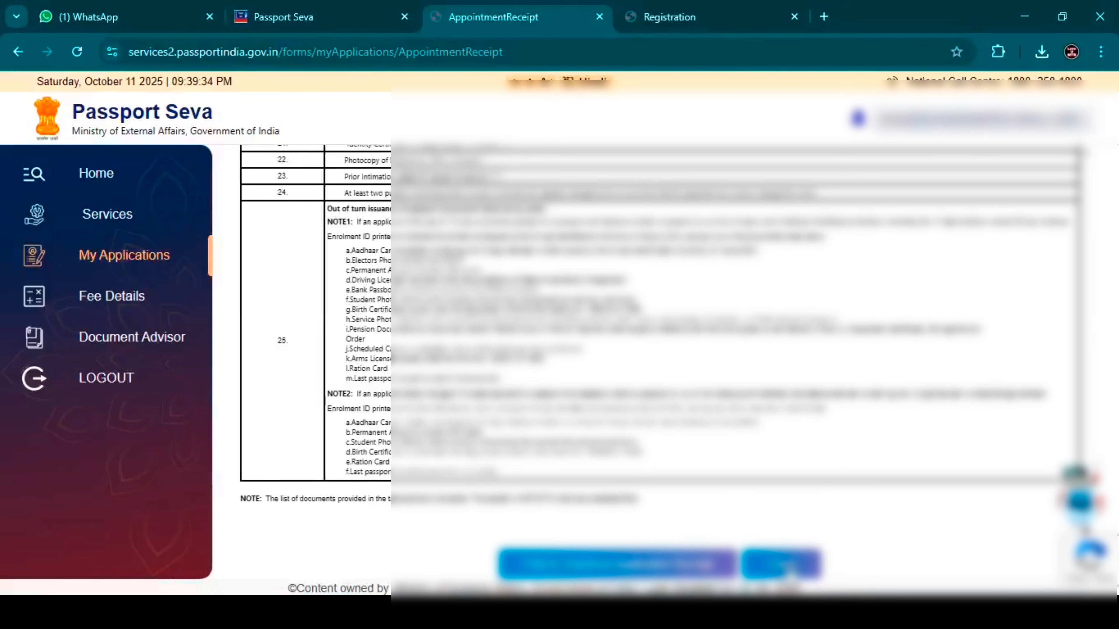
click(788, 567)
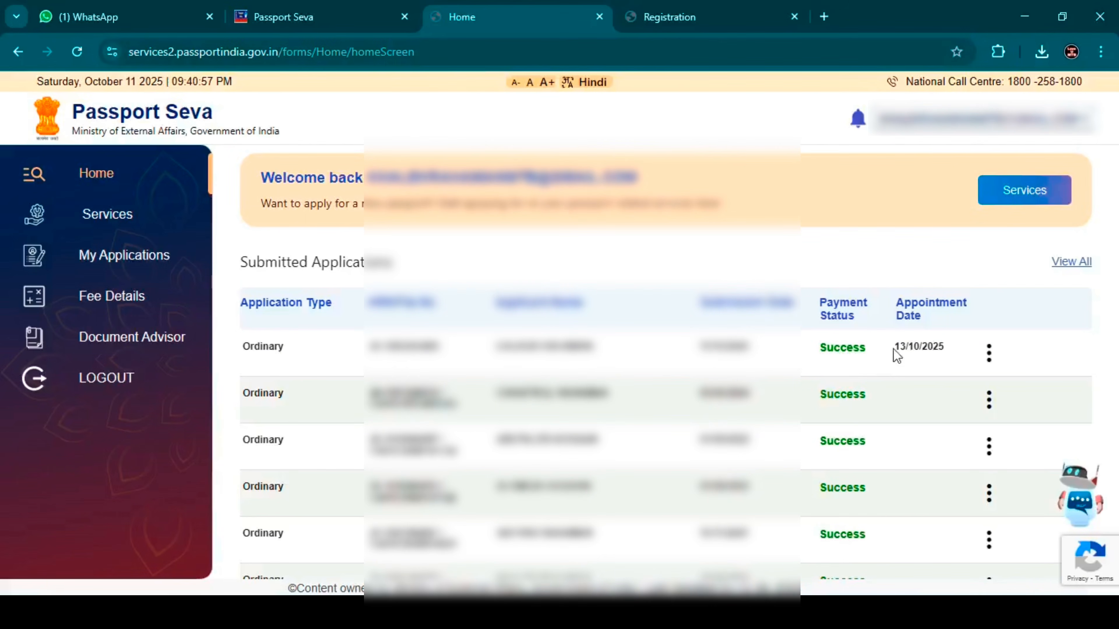
Step: Check the 13/10/2025 appointment date and view the new application's details from its actions menu
drag(894, 348, 941, 348)
click(972, 358)
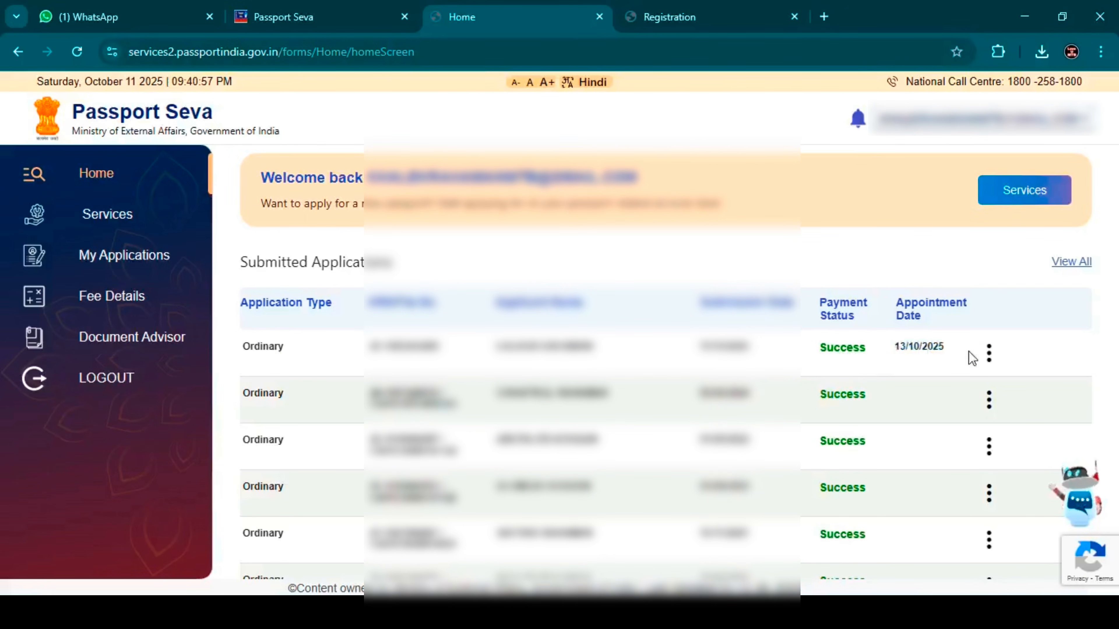
click(989, 355)
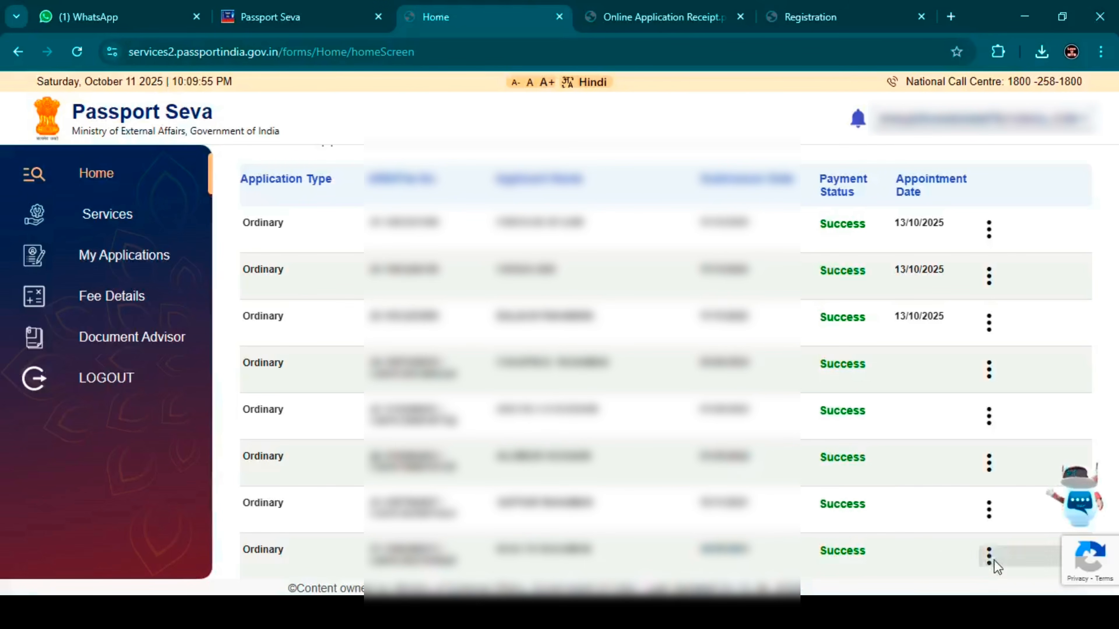
click(990, 556)
click(994, 550)
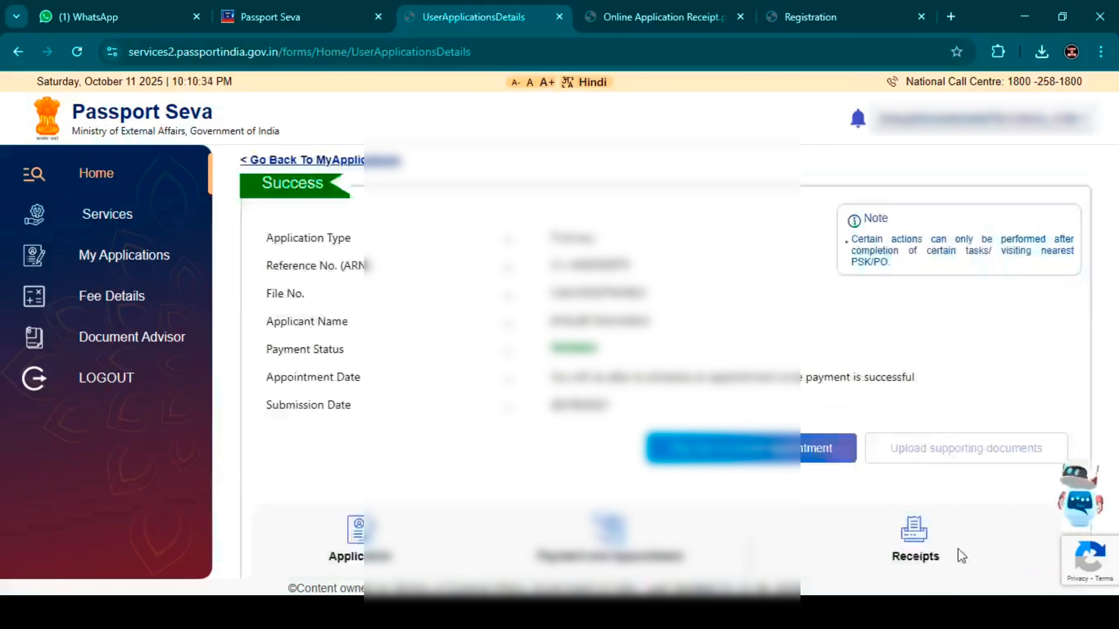
Step: Track the application and highlight its current status shown on the Status Tracker
scroll(575, 476, down, 3)
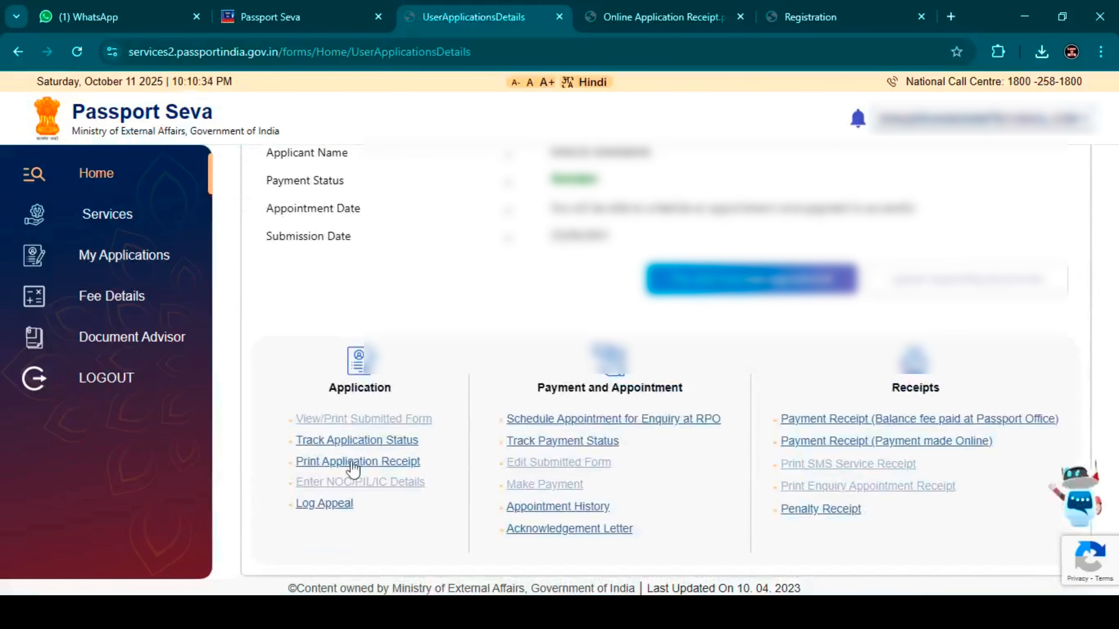
click(366, 441)
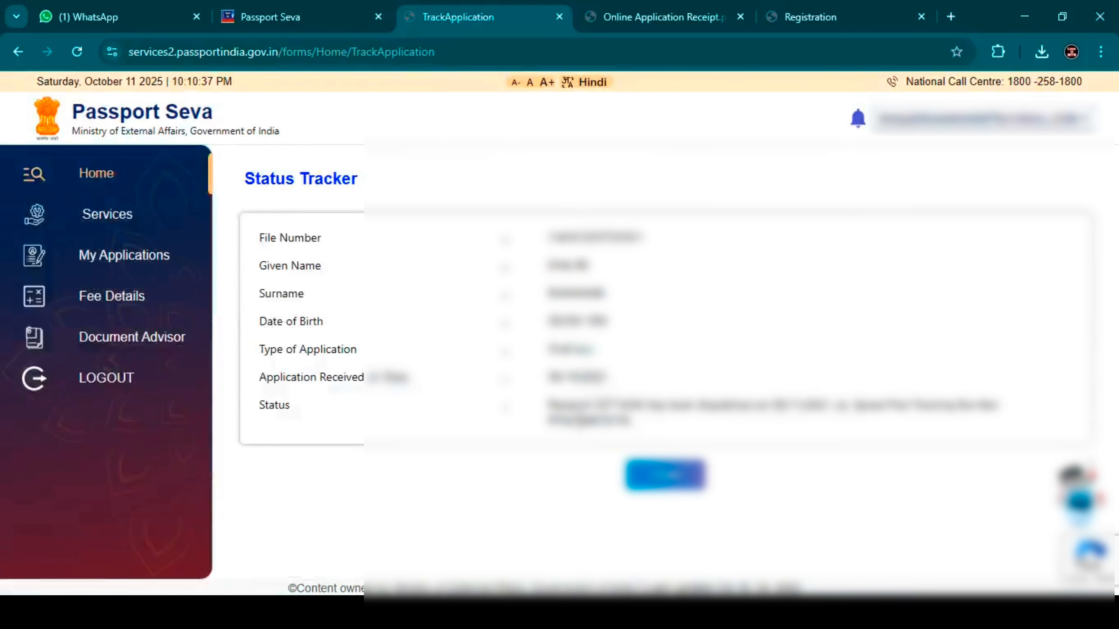
drag(547, 405, 666, 427)
click(740, 406)
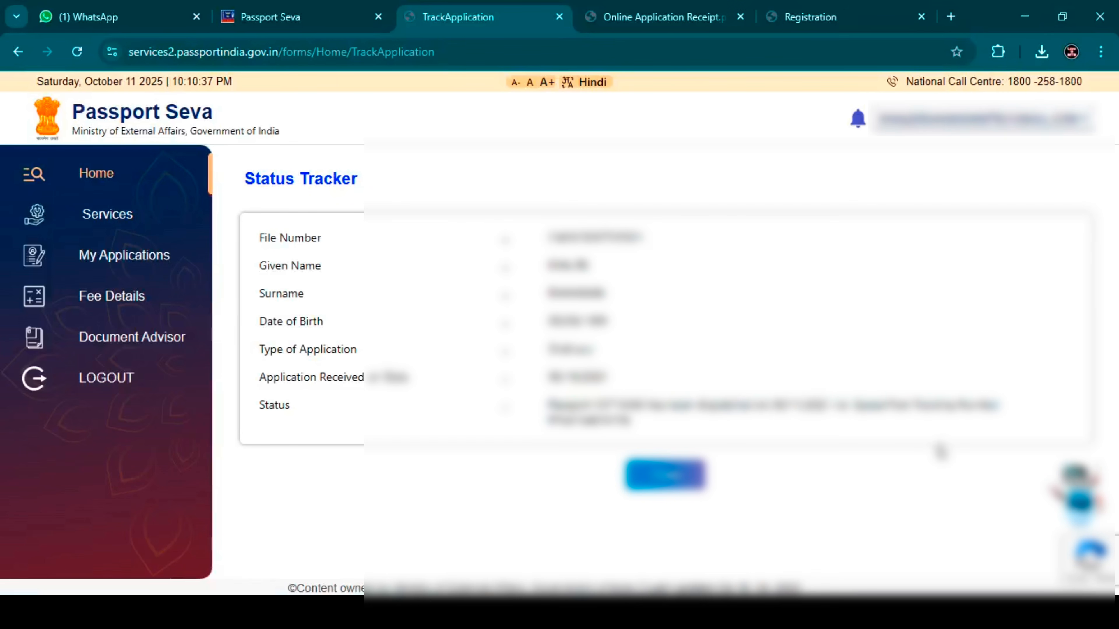